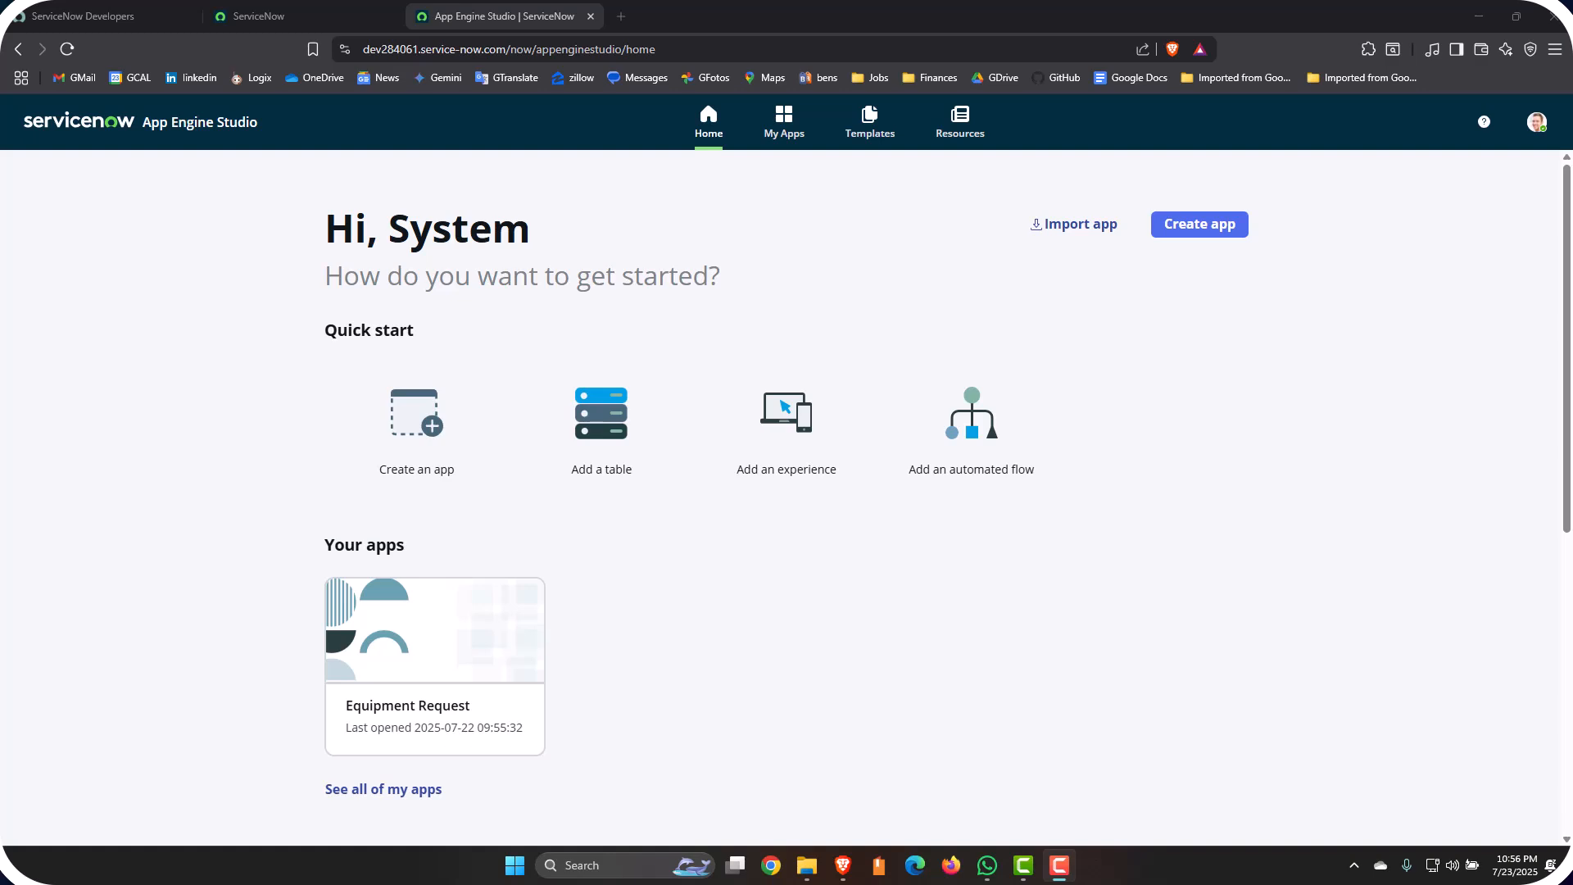
Reload the ServiceNow Creator Studio page in the instance's tab to refresh its application scope, and locate the App Engine Studio option
click(311, 17)
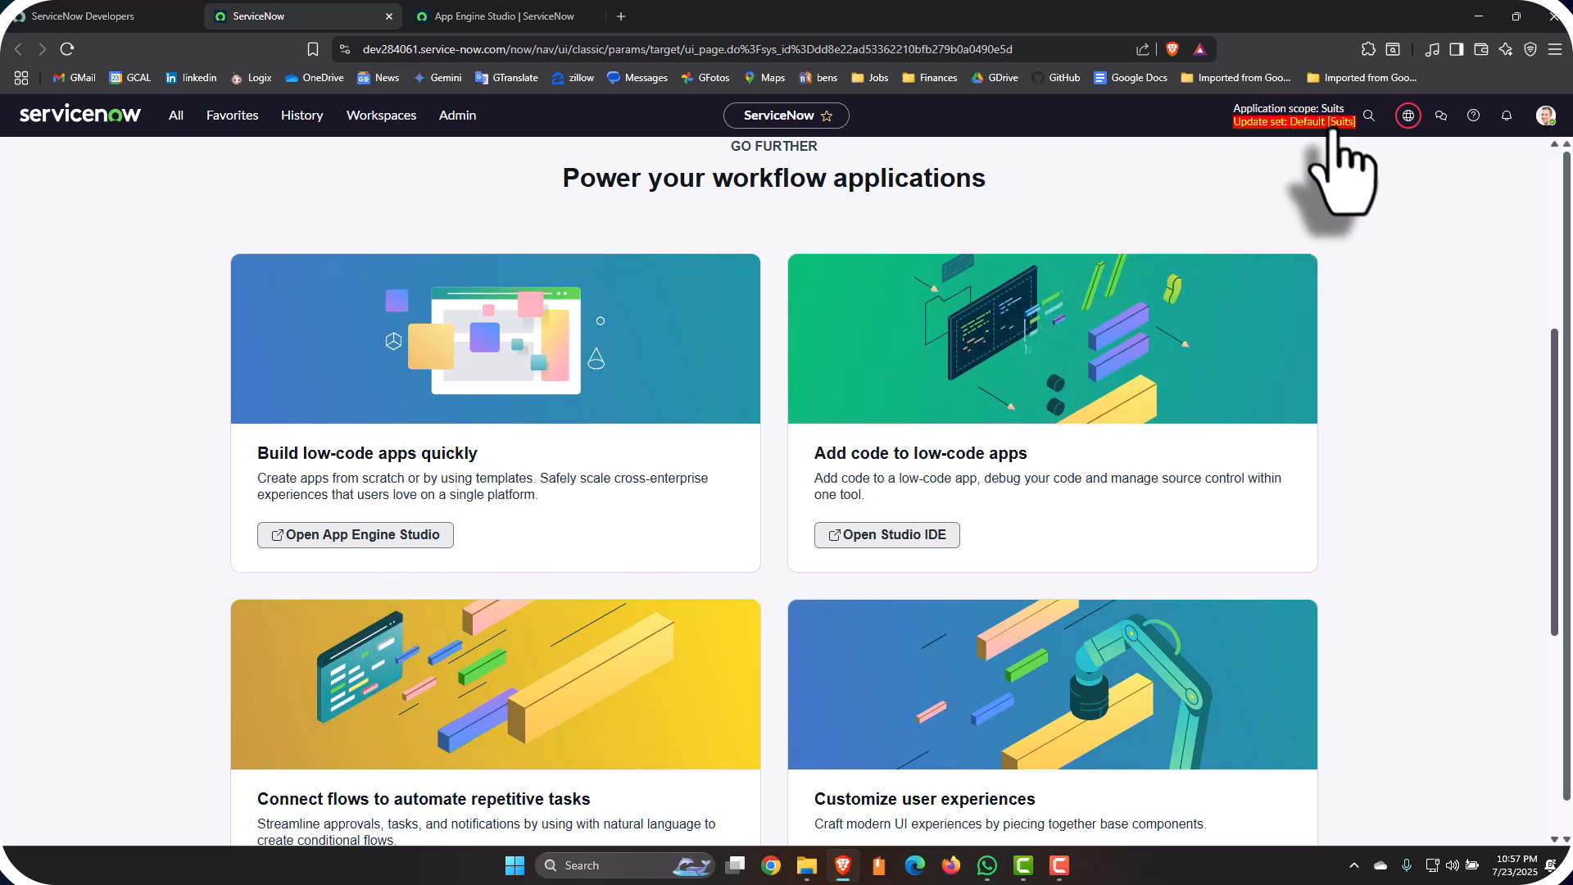
click(69, 50)
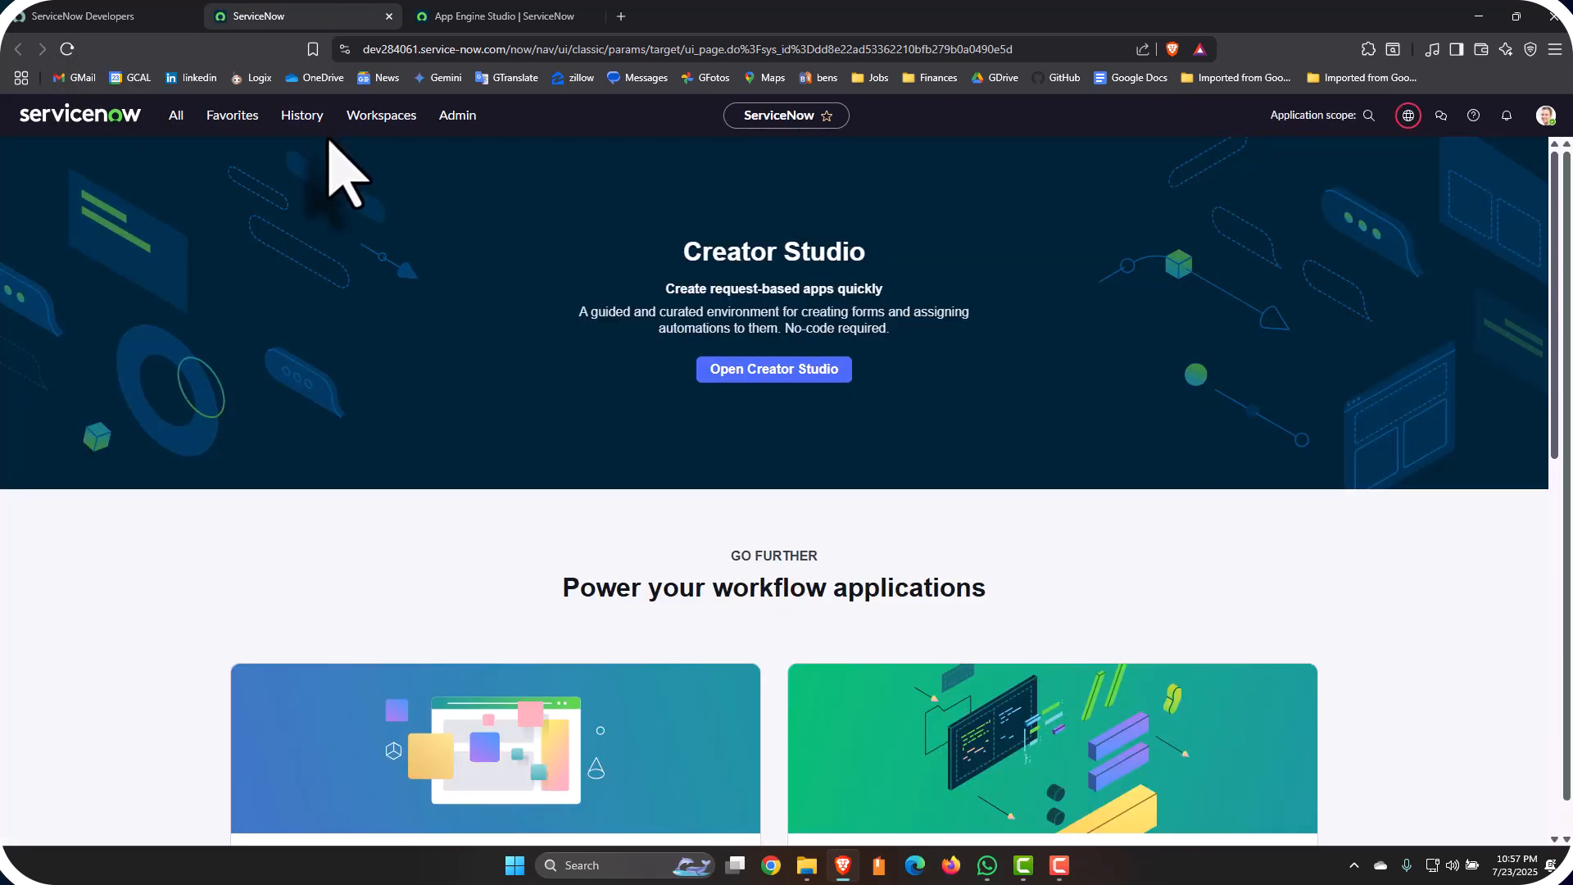
scroll(623, 524, down, 2)
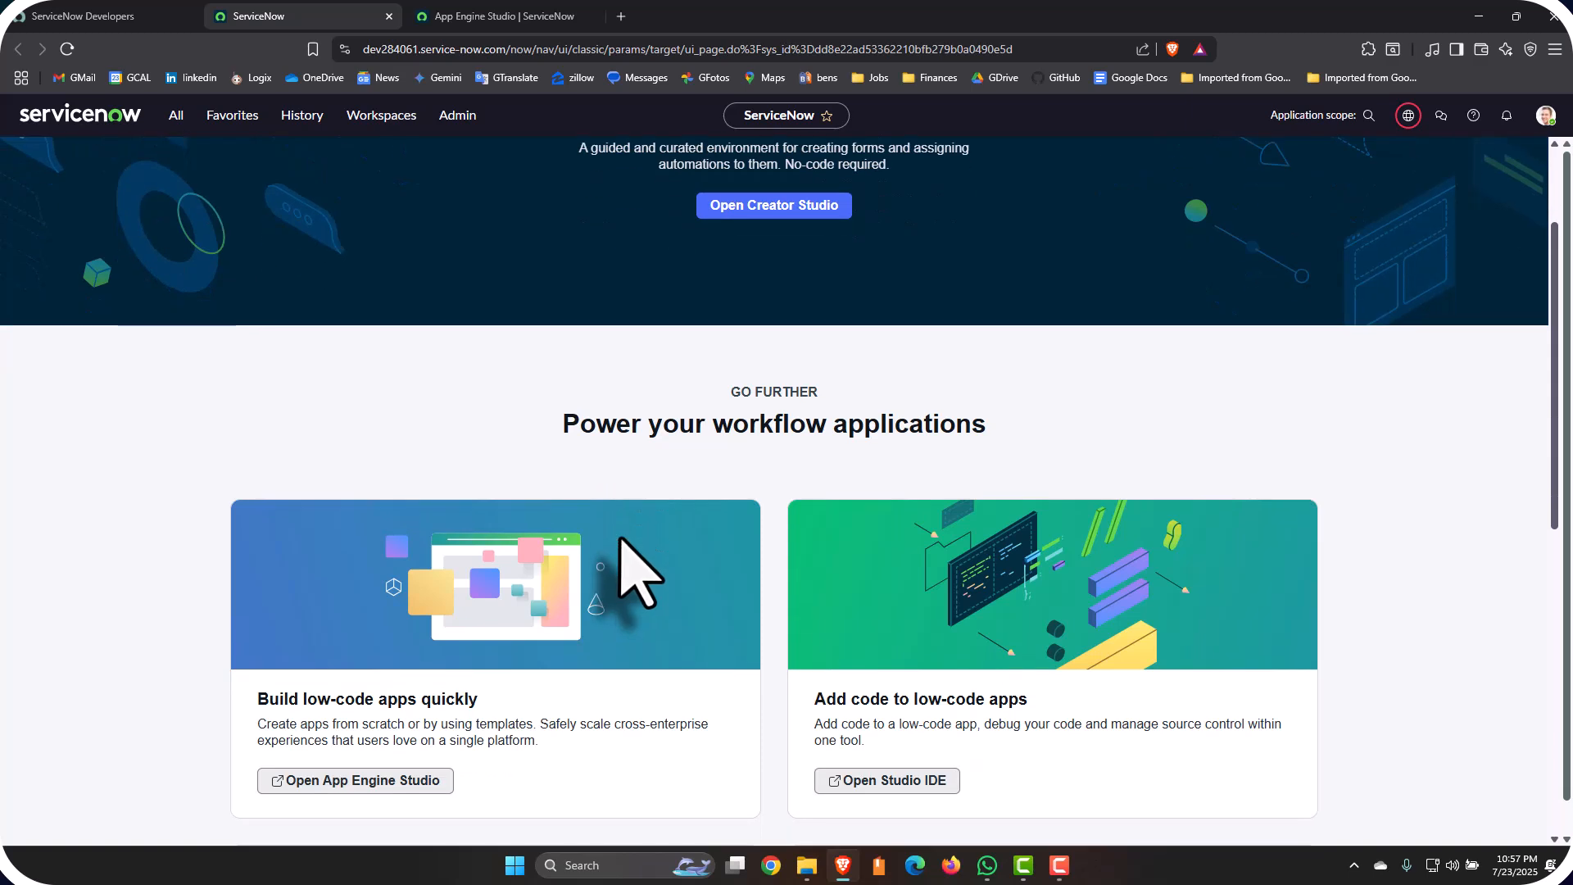
scroll(639, 574, down, 2)
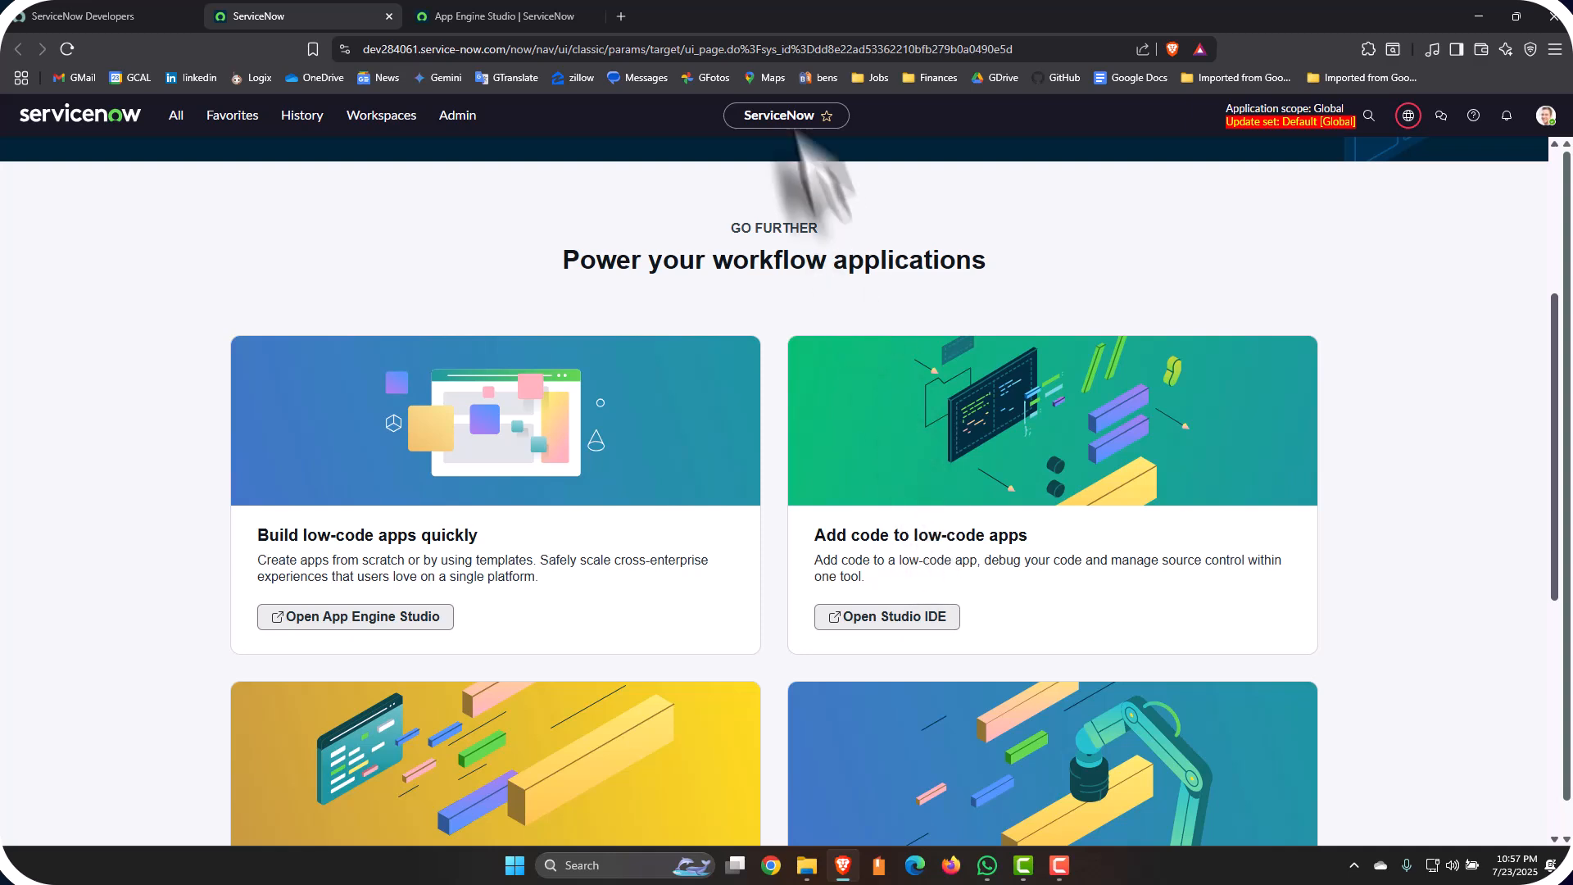
Close the existing App Engine Studio tab and reopen App Engine Studio from the ServiceNow instance page
click(487, 30)
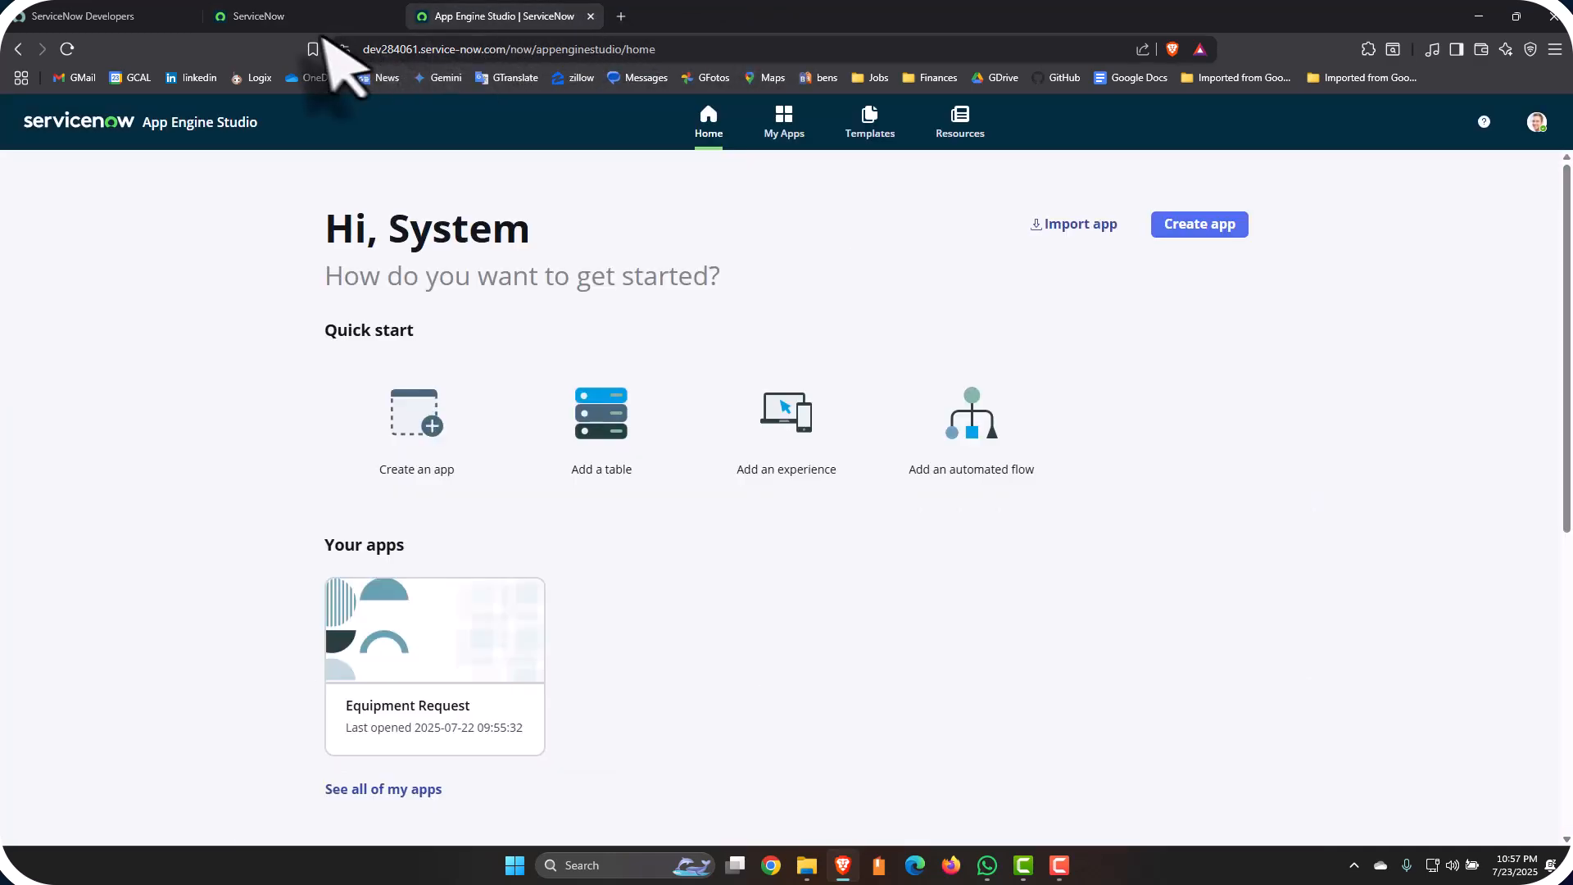
click(278, 23)
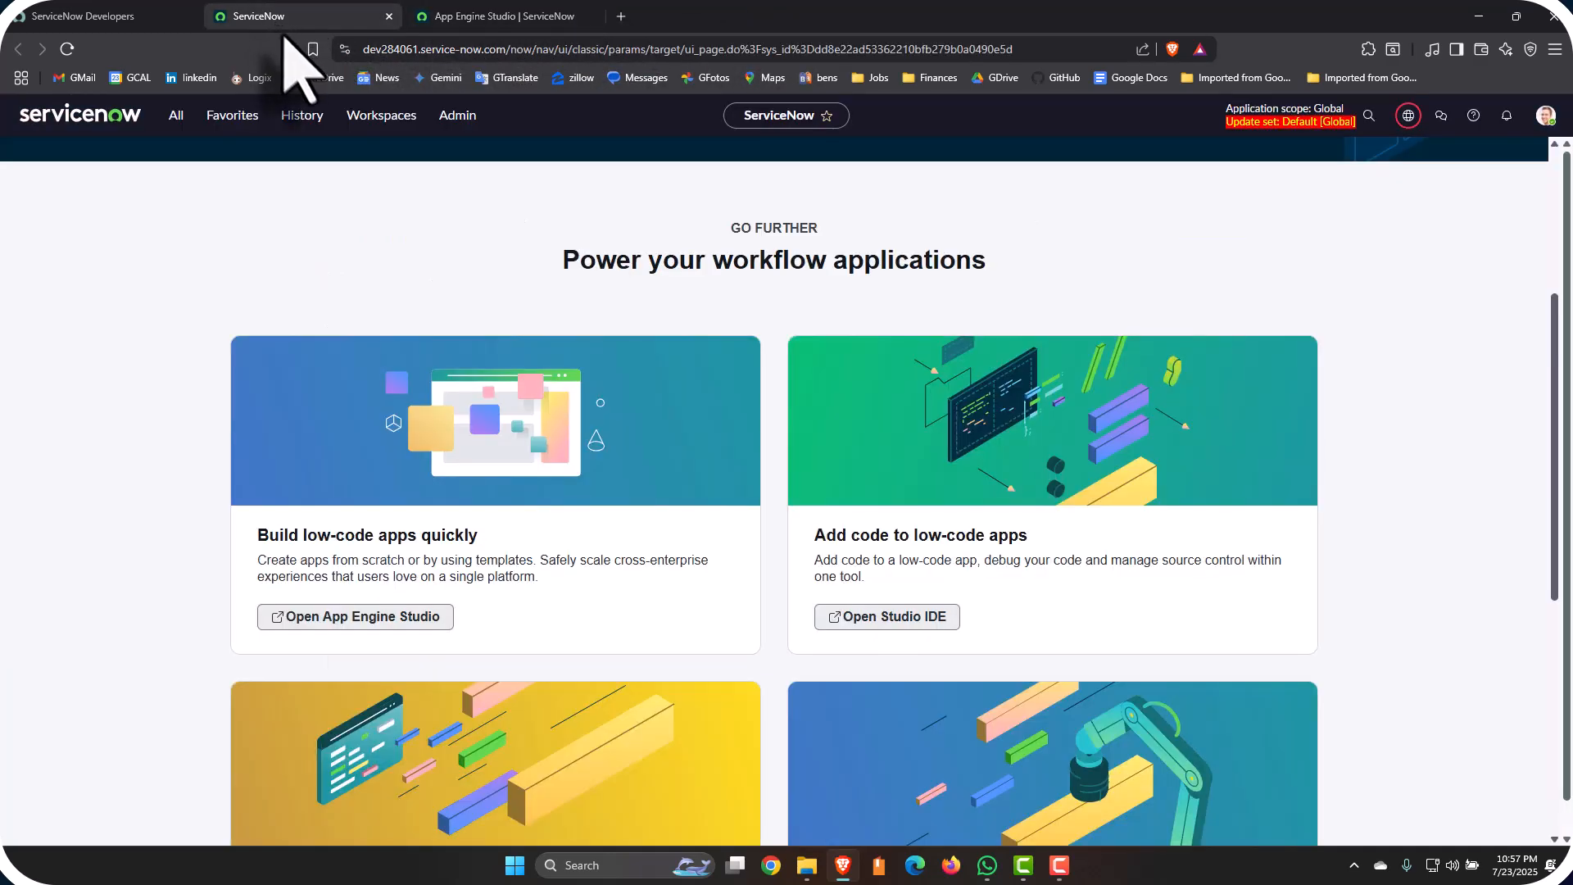
click(541, 18)
click(590, 15)
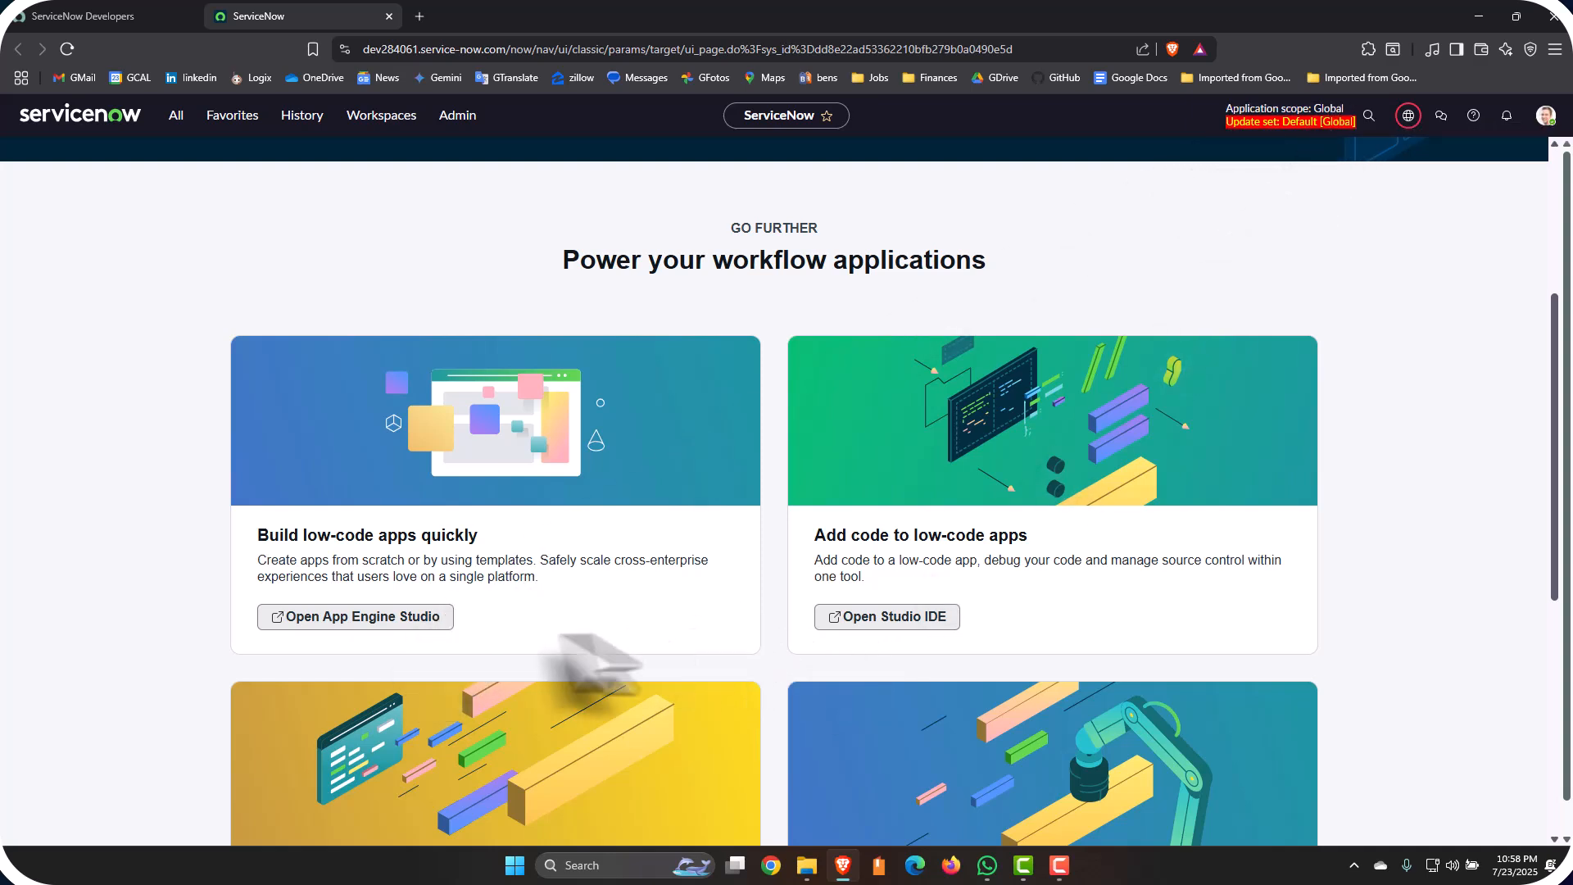
click(363, 621)
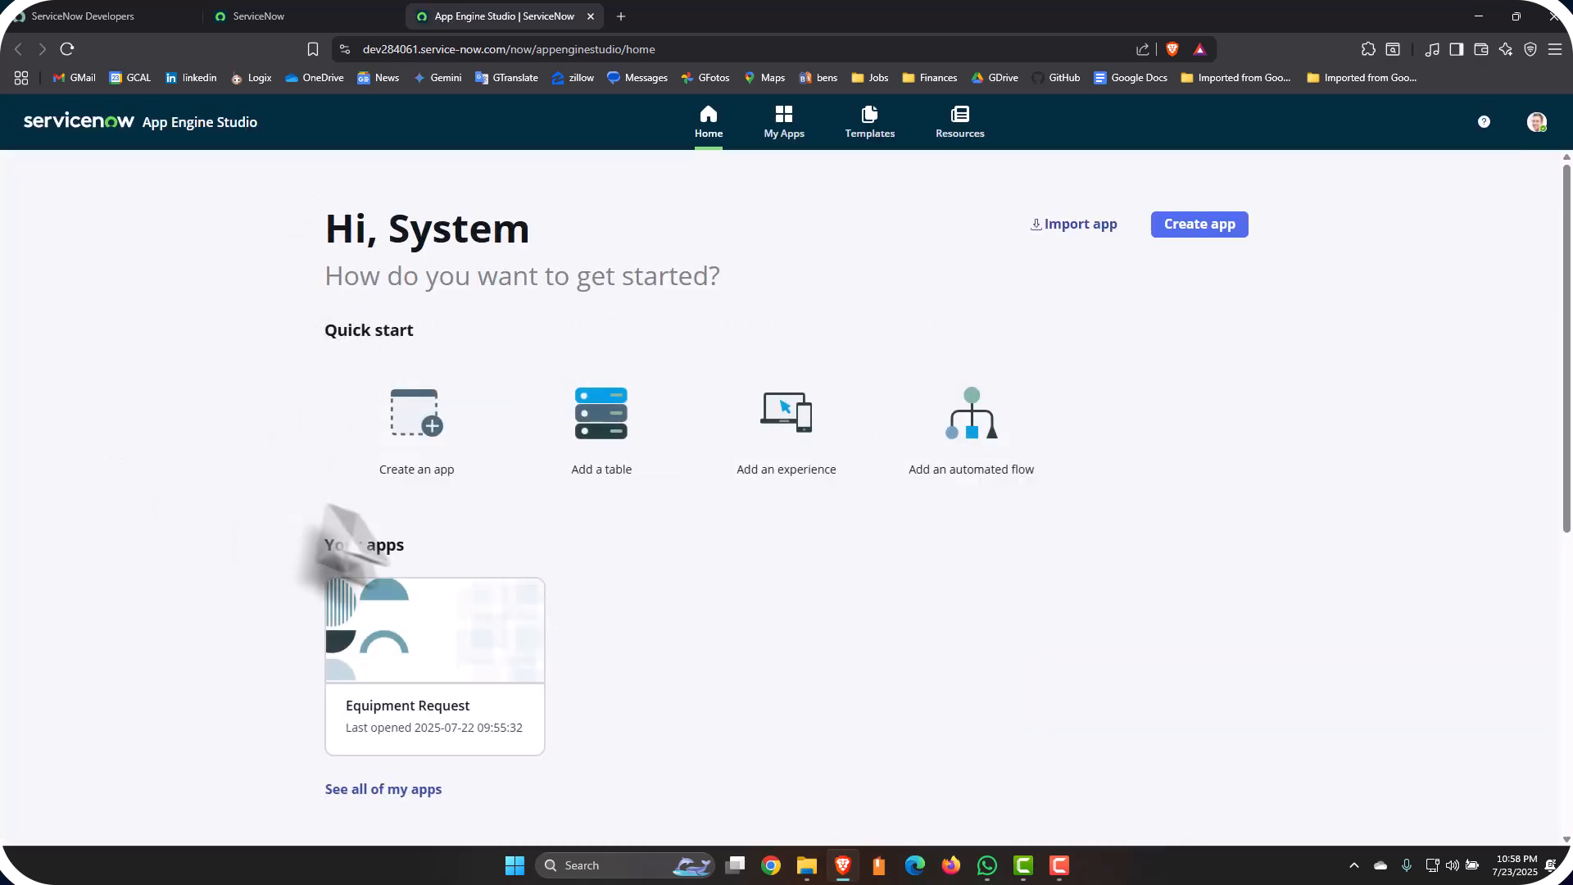
Create a new app named Suits with the description "Suits TV show training" and proceed to its roles
click(432, 446)
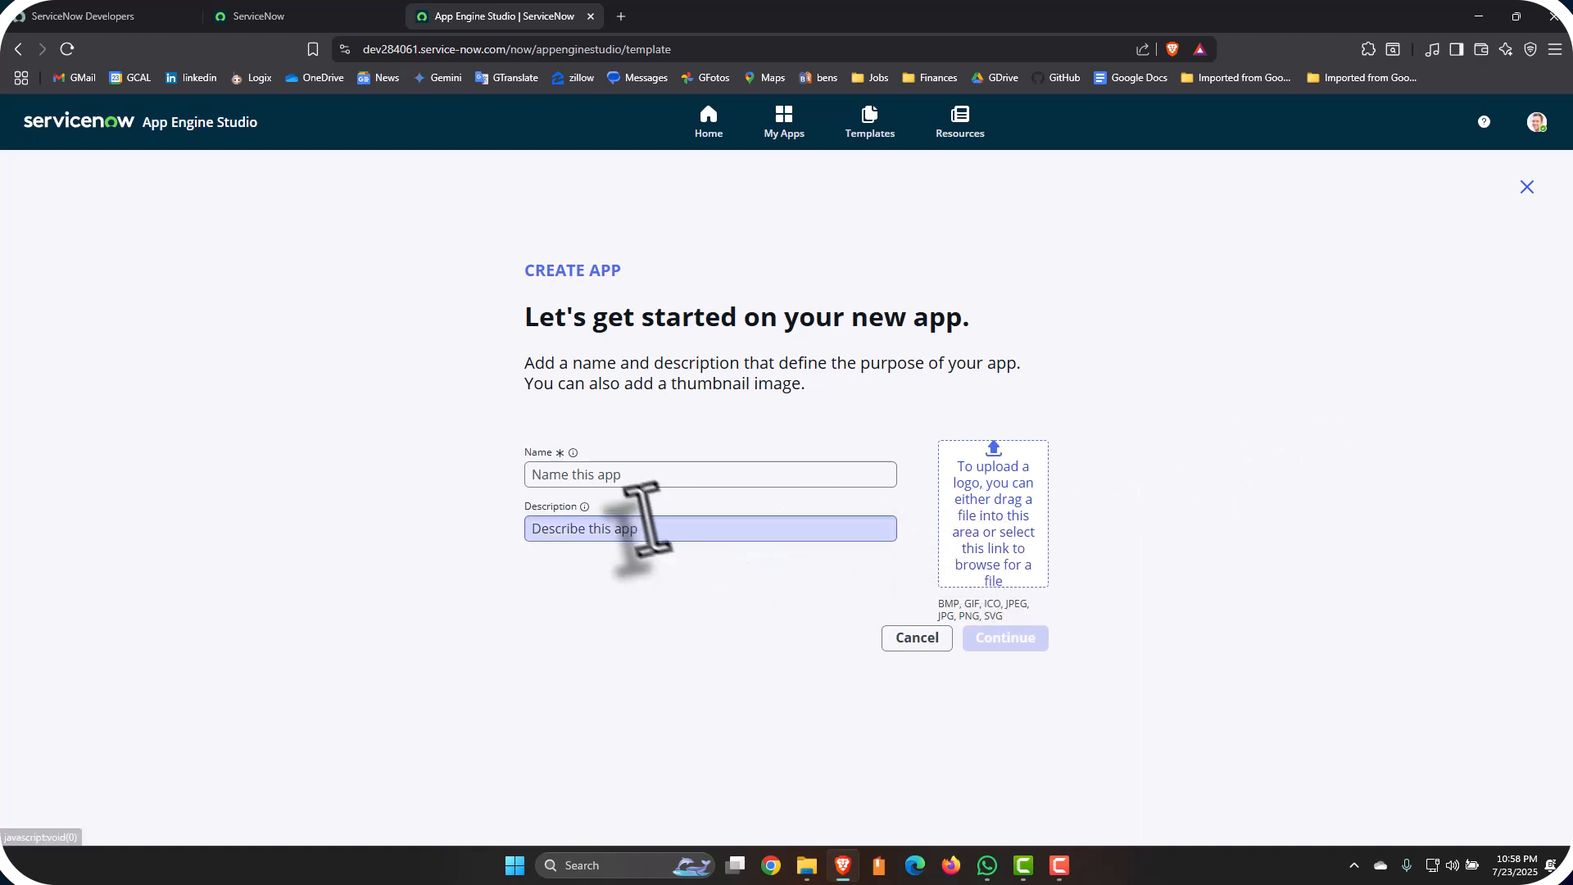
click(638, 475)
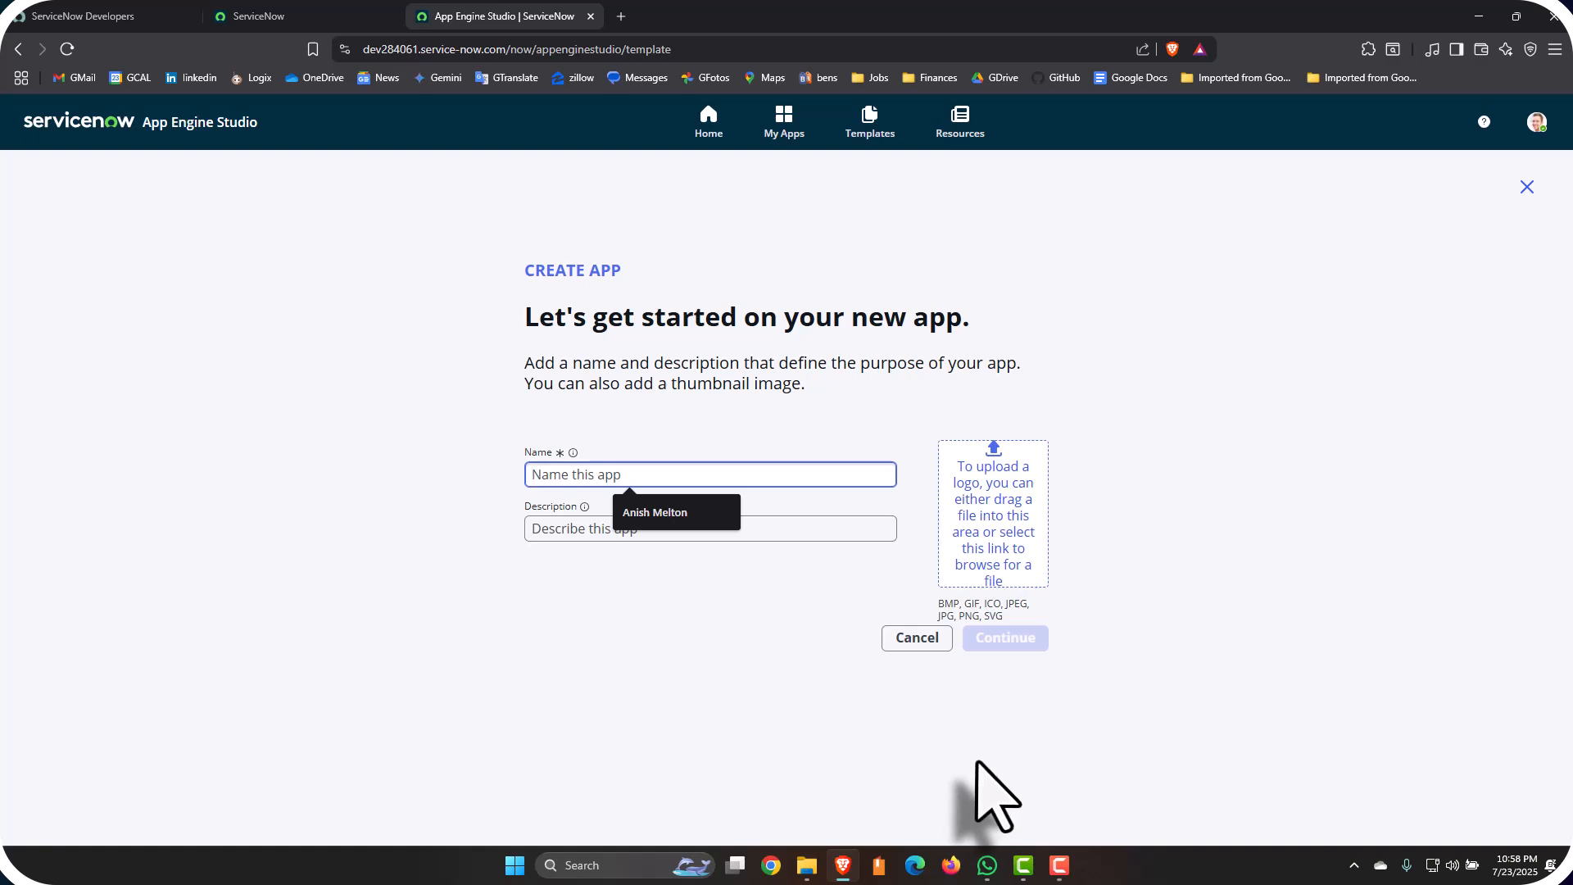
text(Suits)
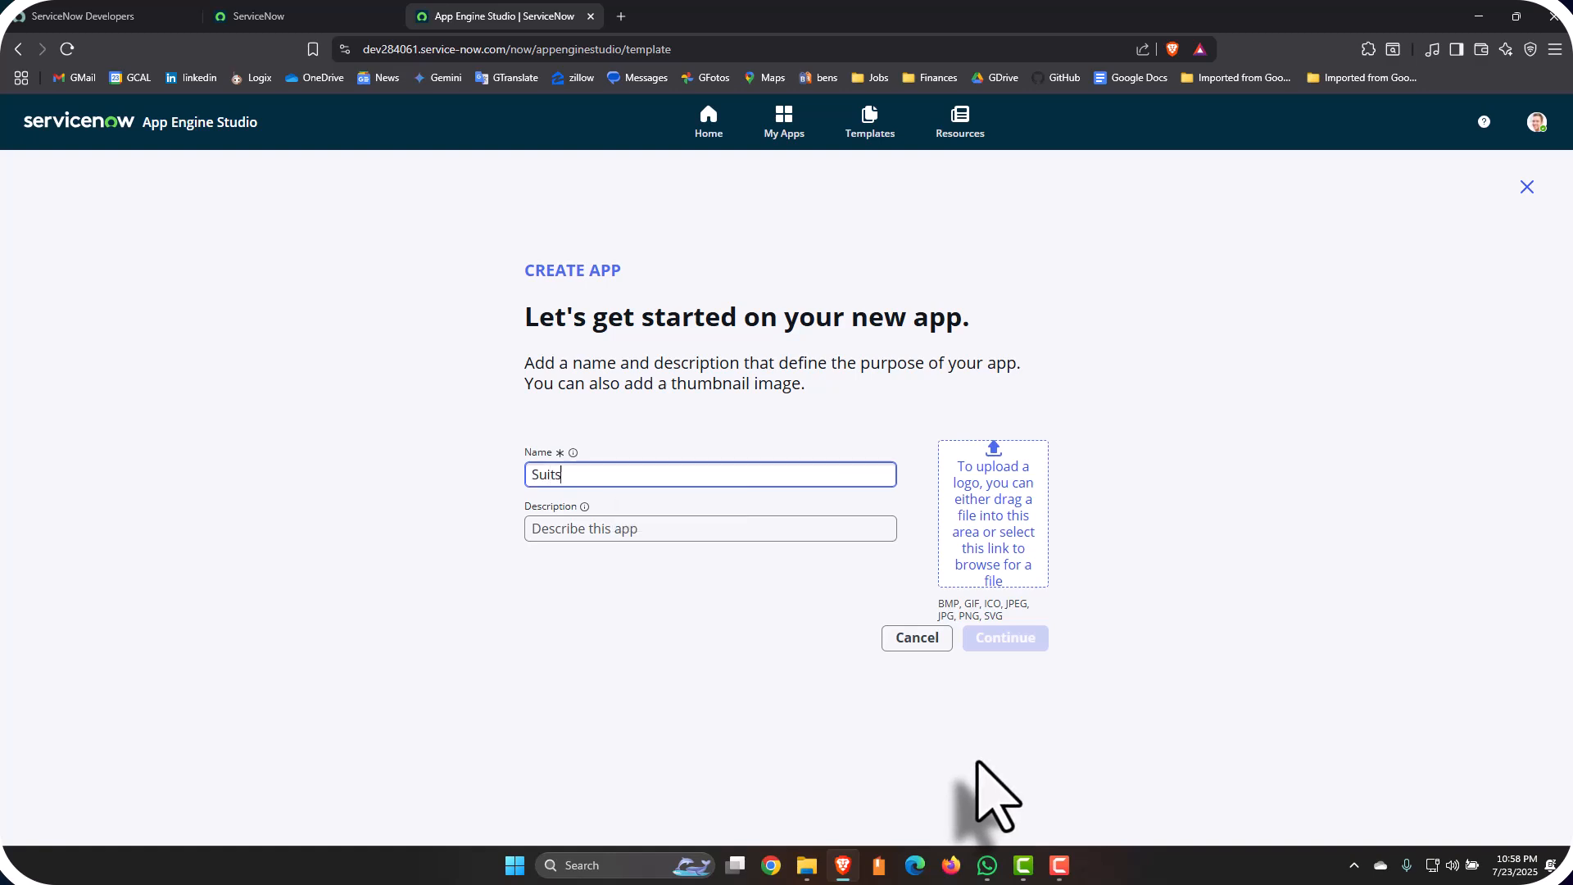
key(Tab)
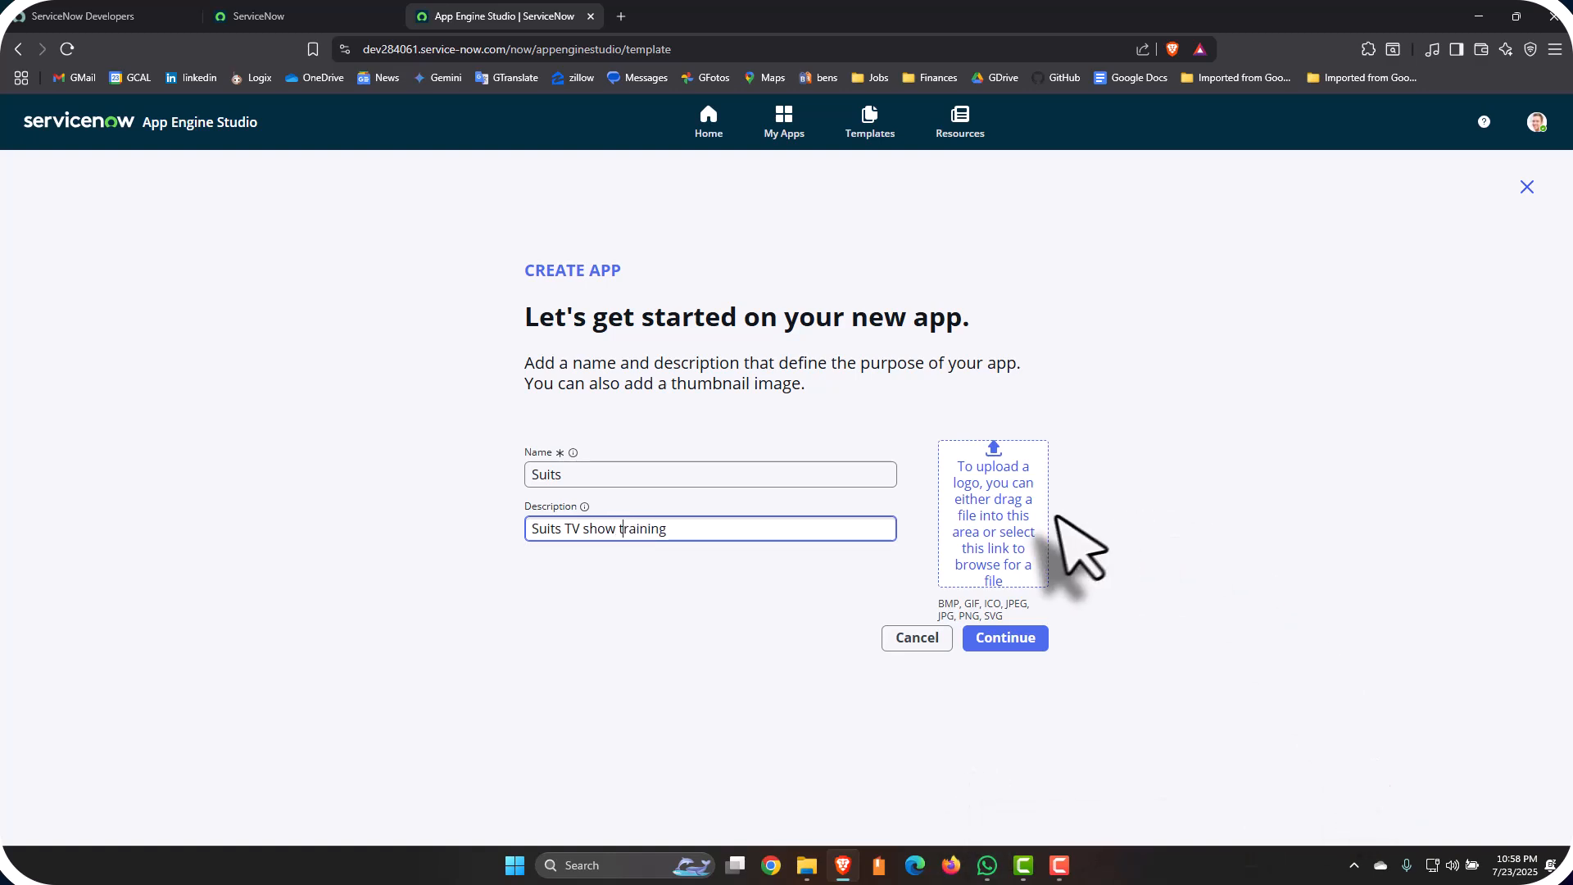
click(1010, 643)
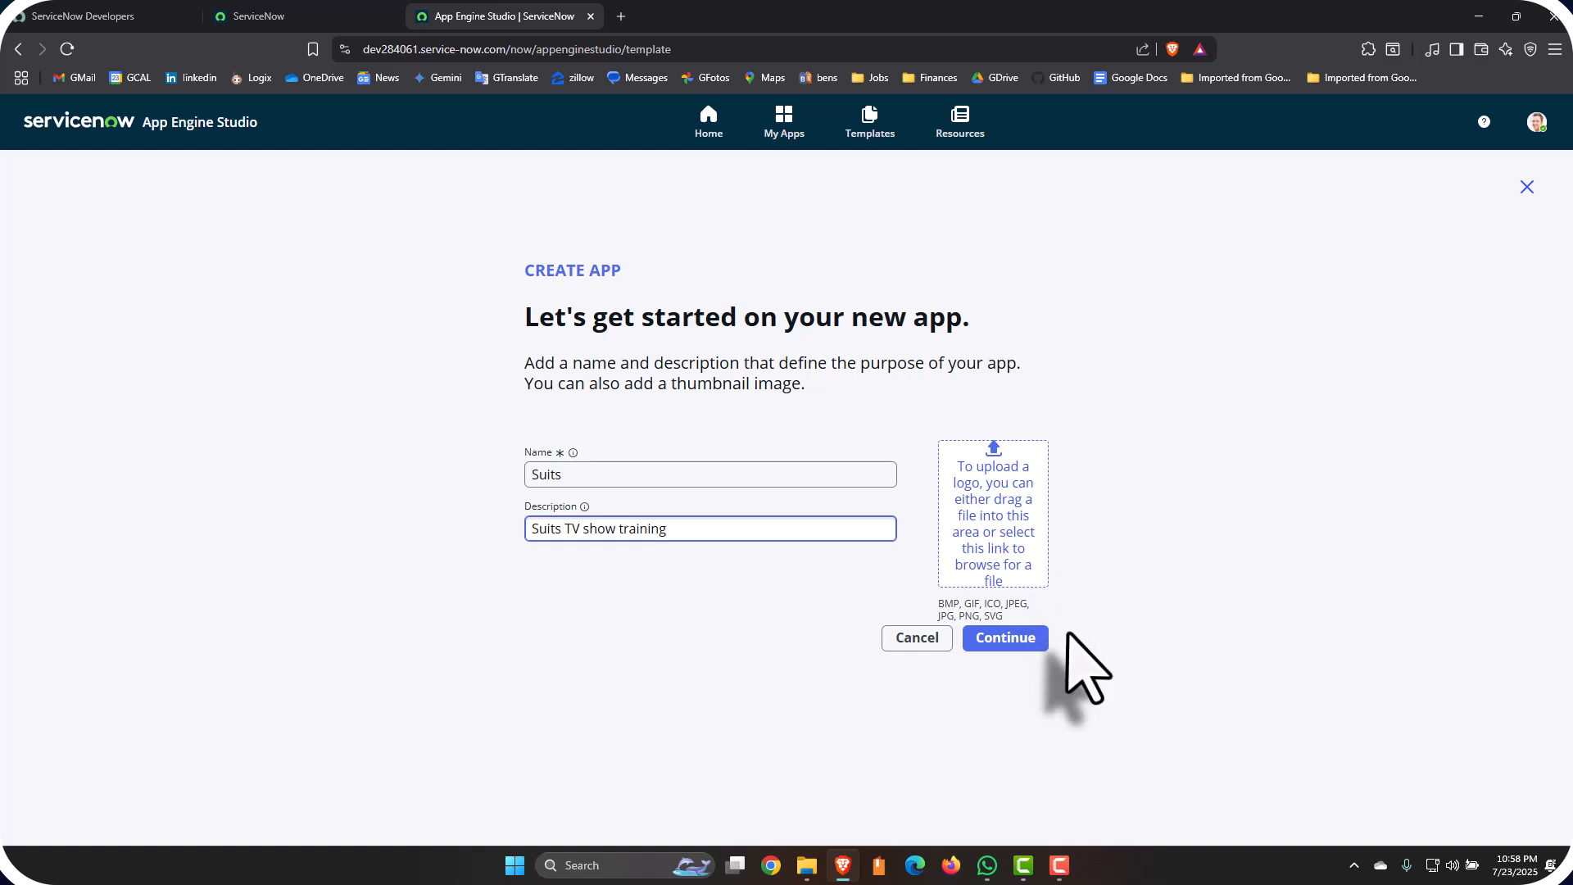
click(1002, 644)
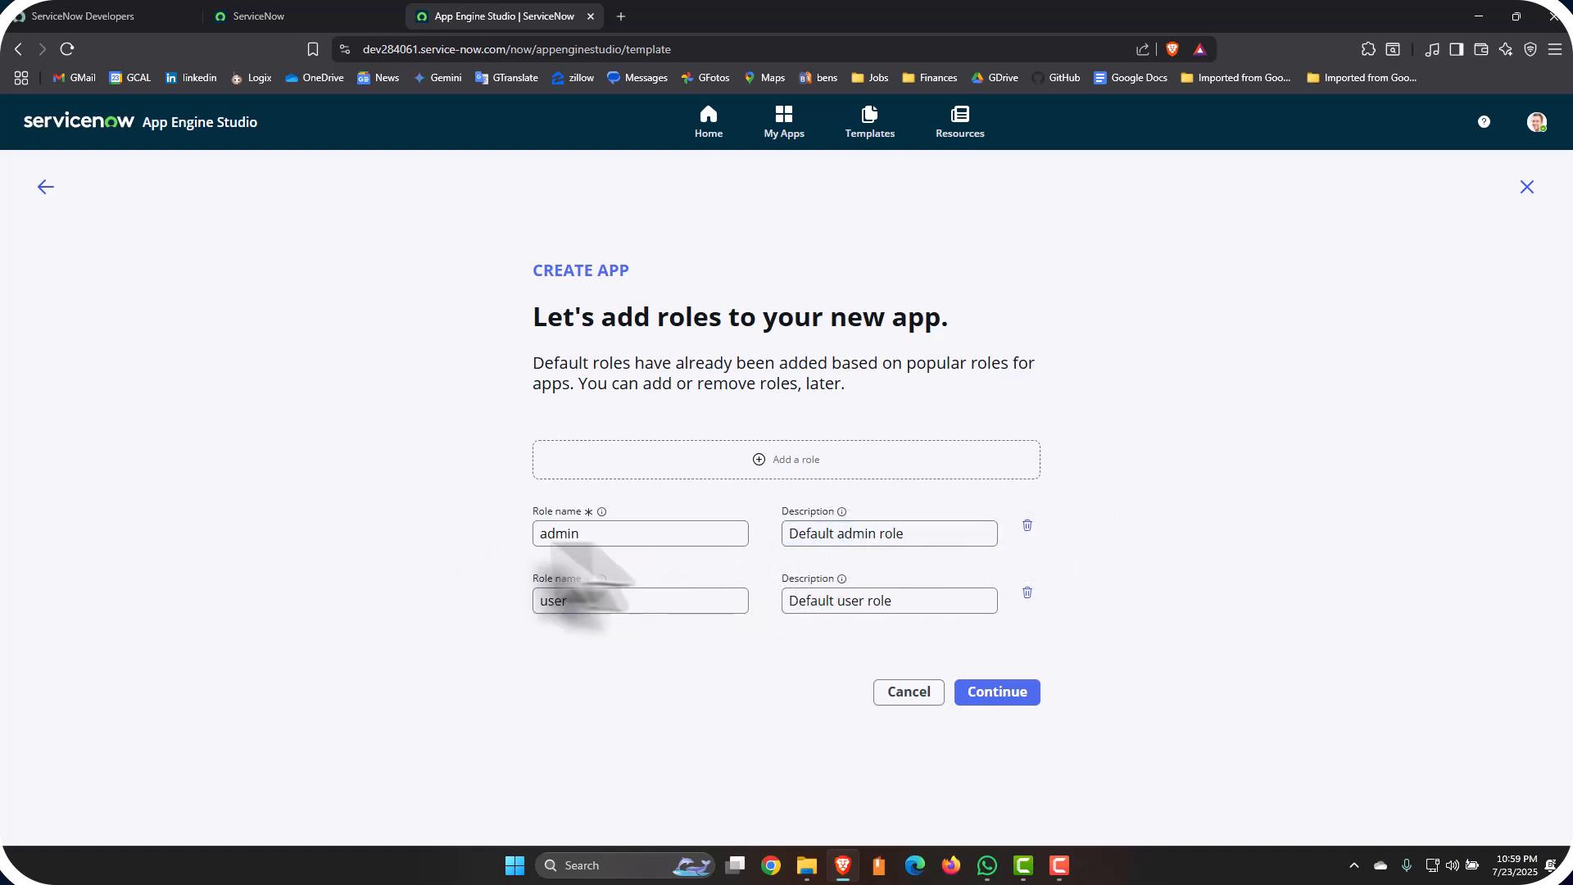
Accept the default admin and user roles, and open the Suits app dashboard with its introductory tour dismissed
click(1006, 699)
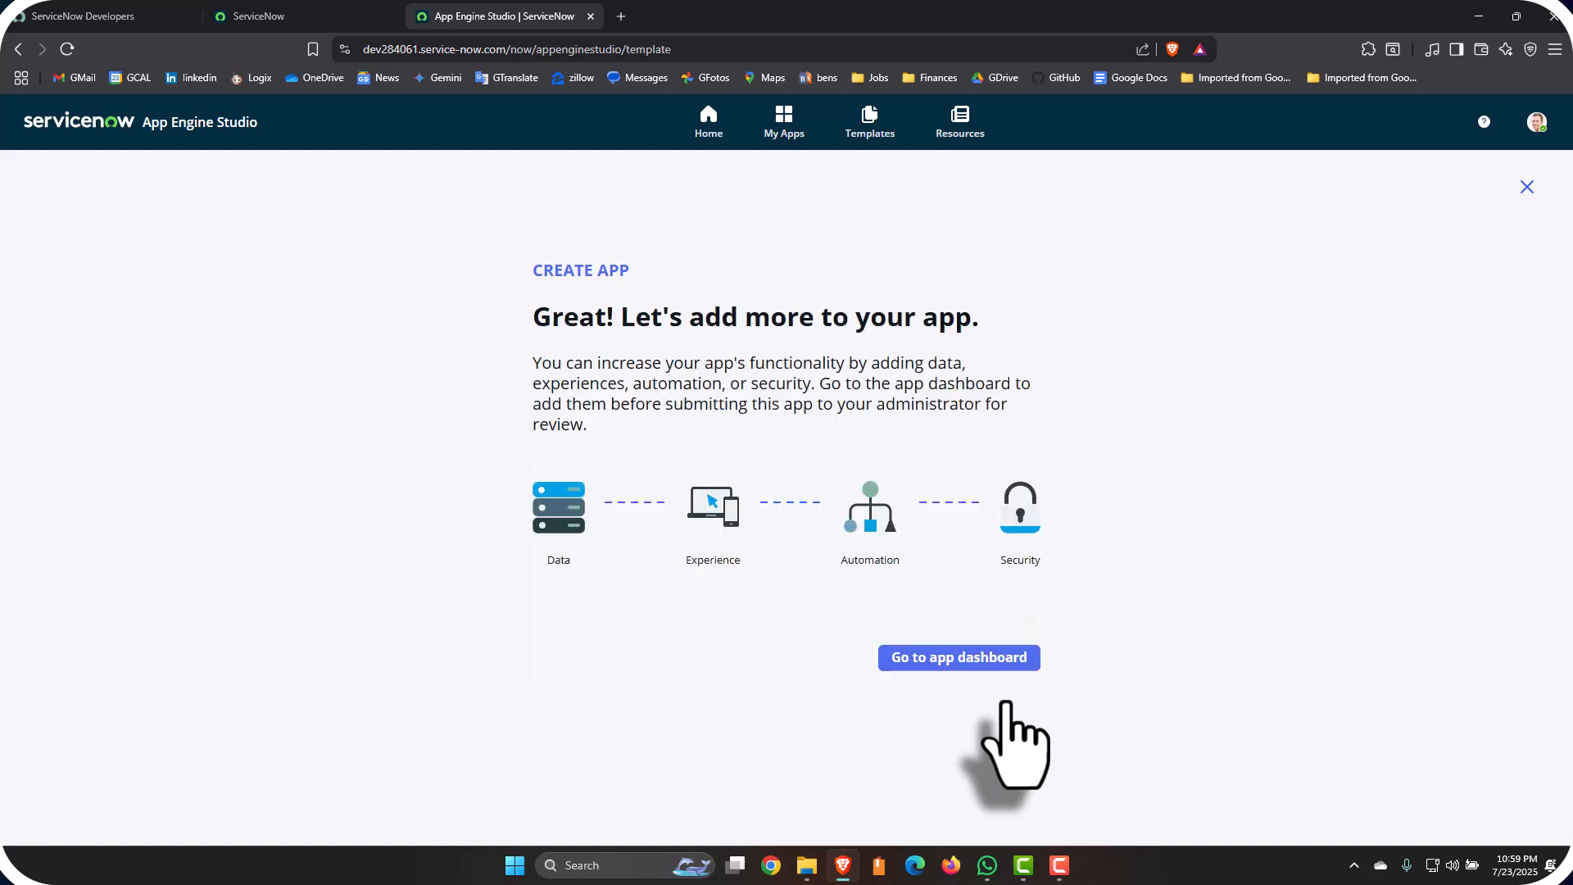
click(967, 660)
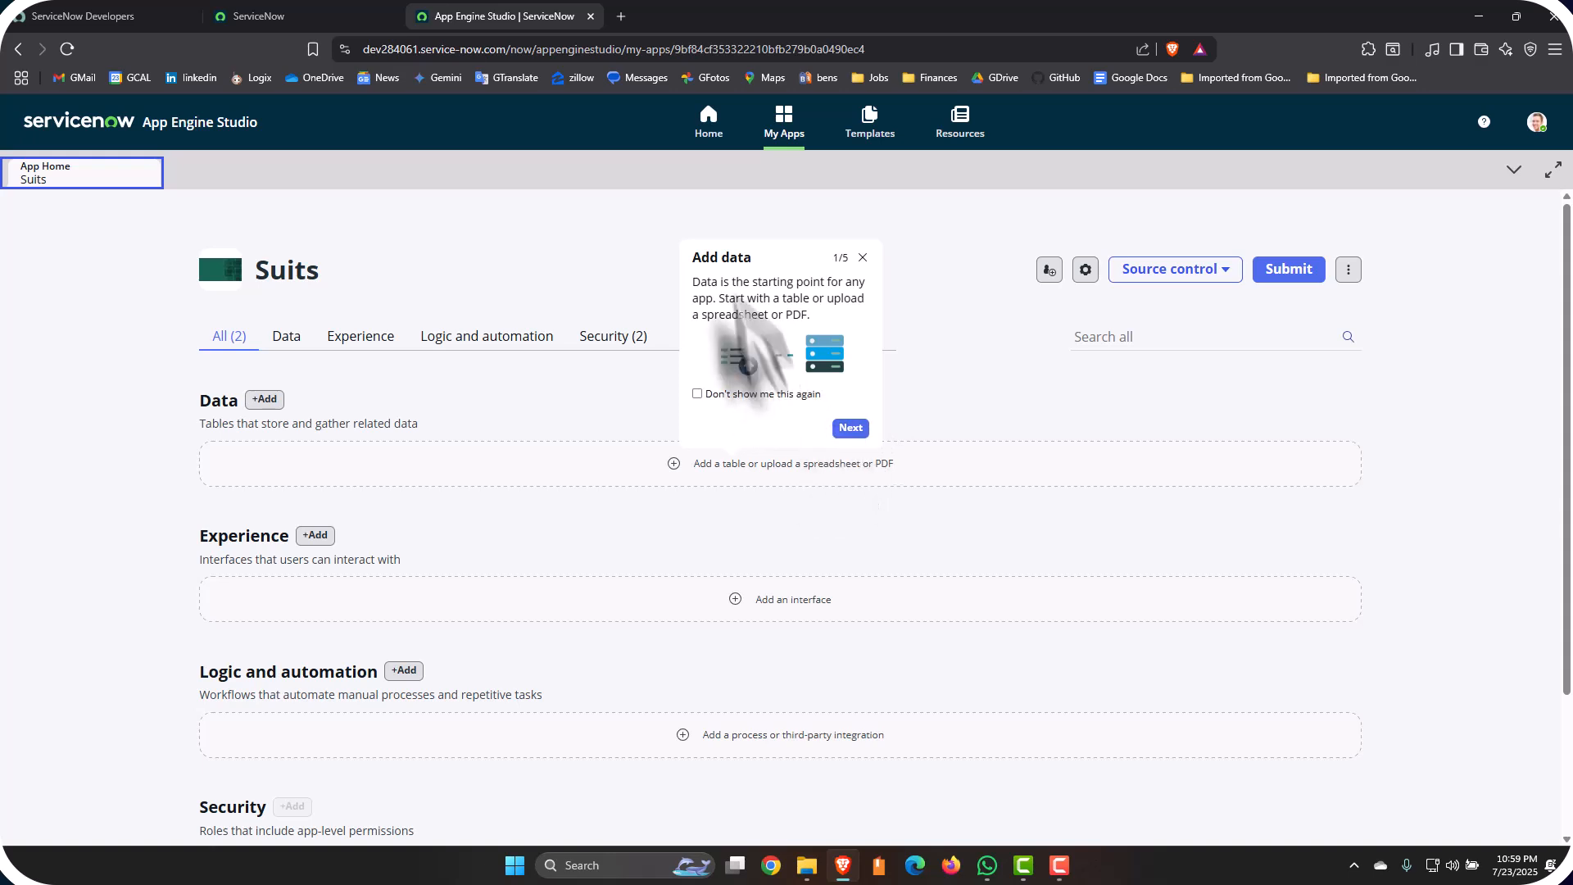
click(850, 428)
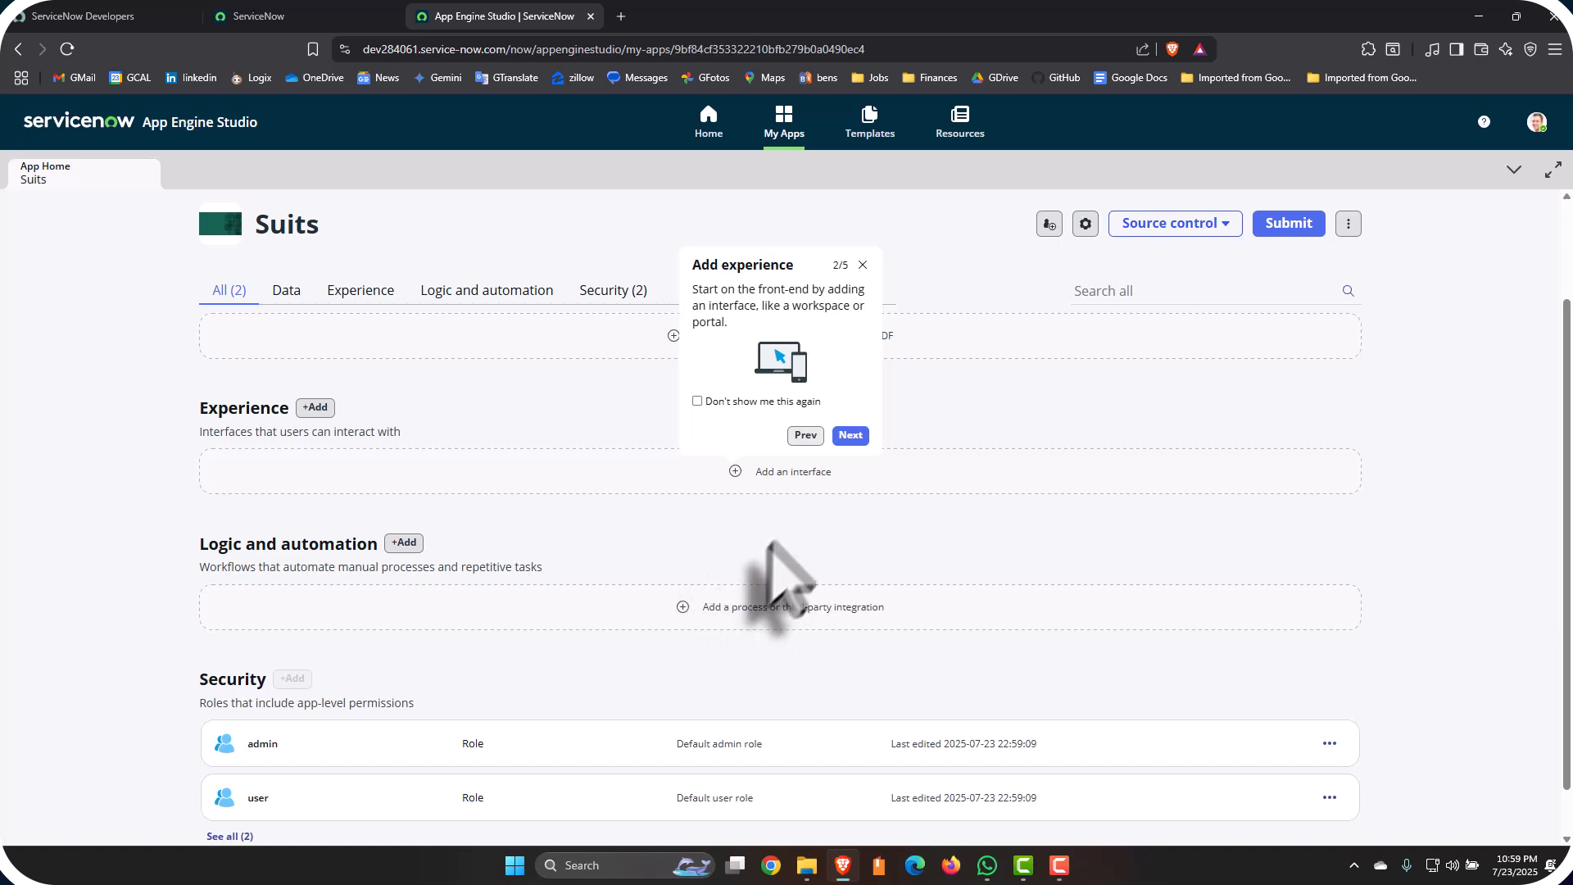
click(863, 275)
scroll(737, 449, up, 2)
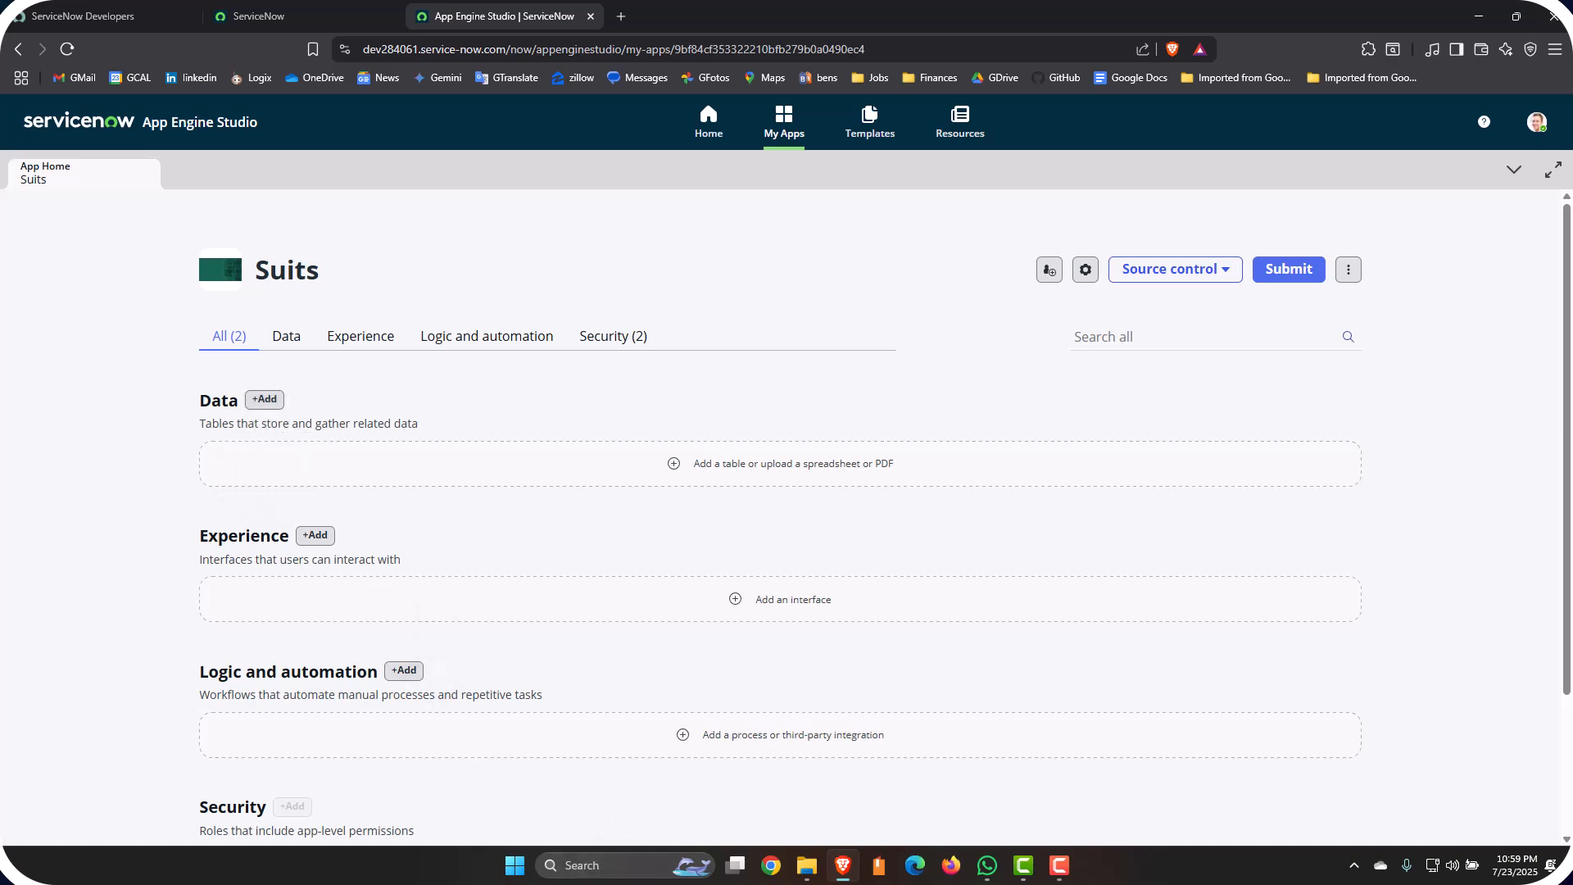
Switch to File Explorer and open the Suits_User_List workbook from the ServiceNow folder on the Desktop
click(806, 865)
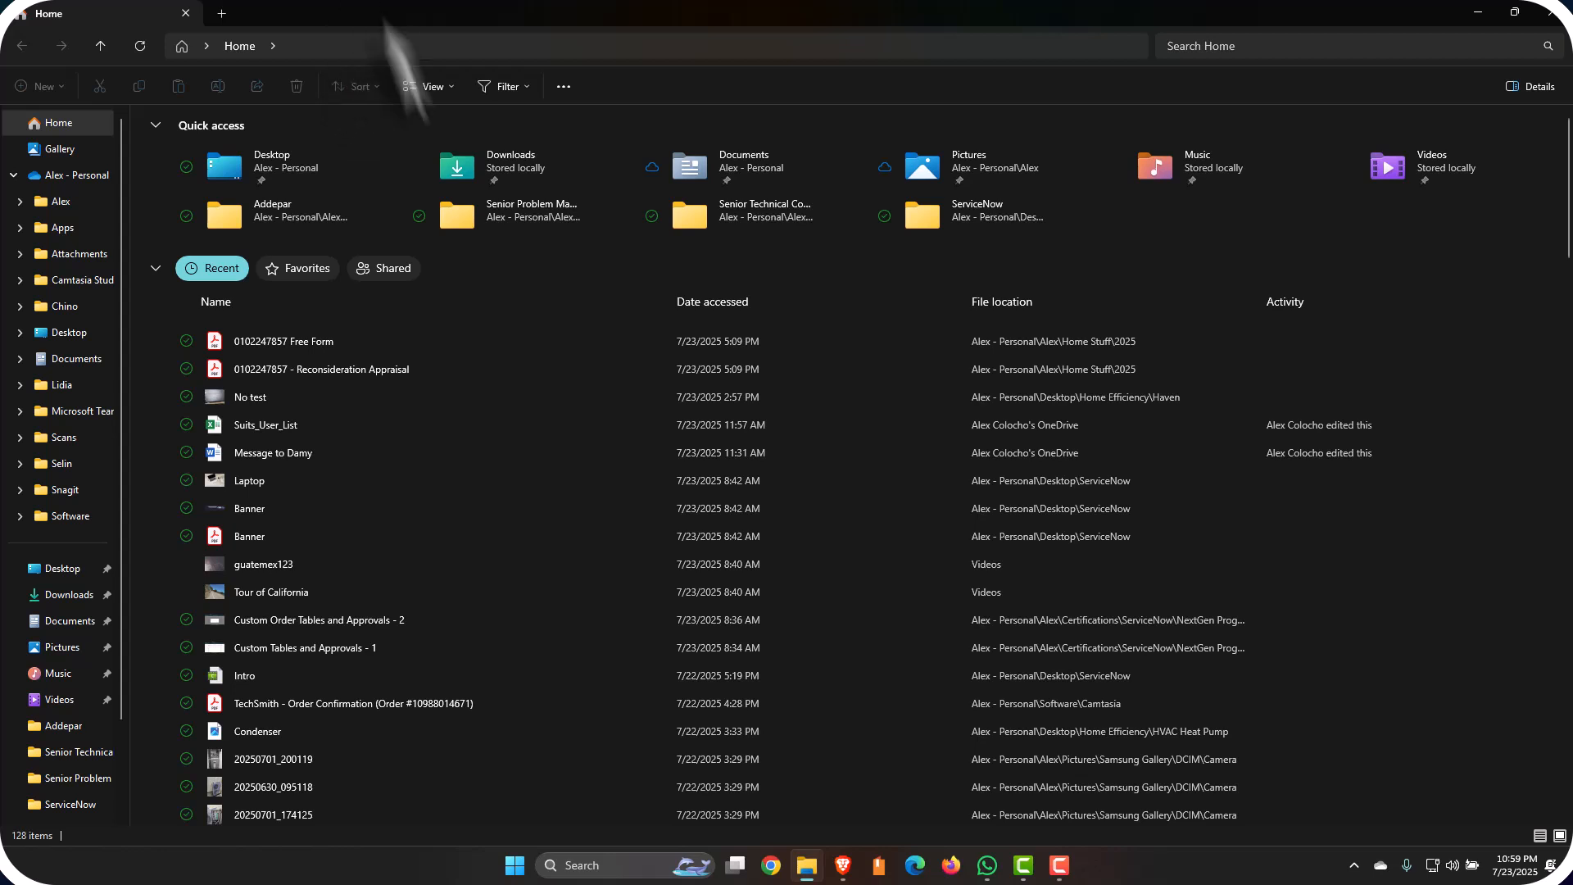
drag(397, 20, 908, 207)
click(347, 766)
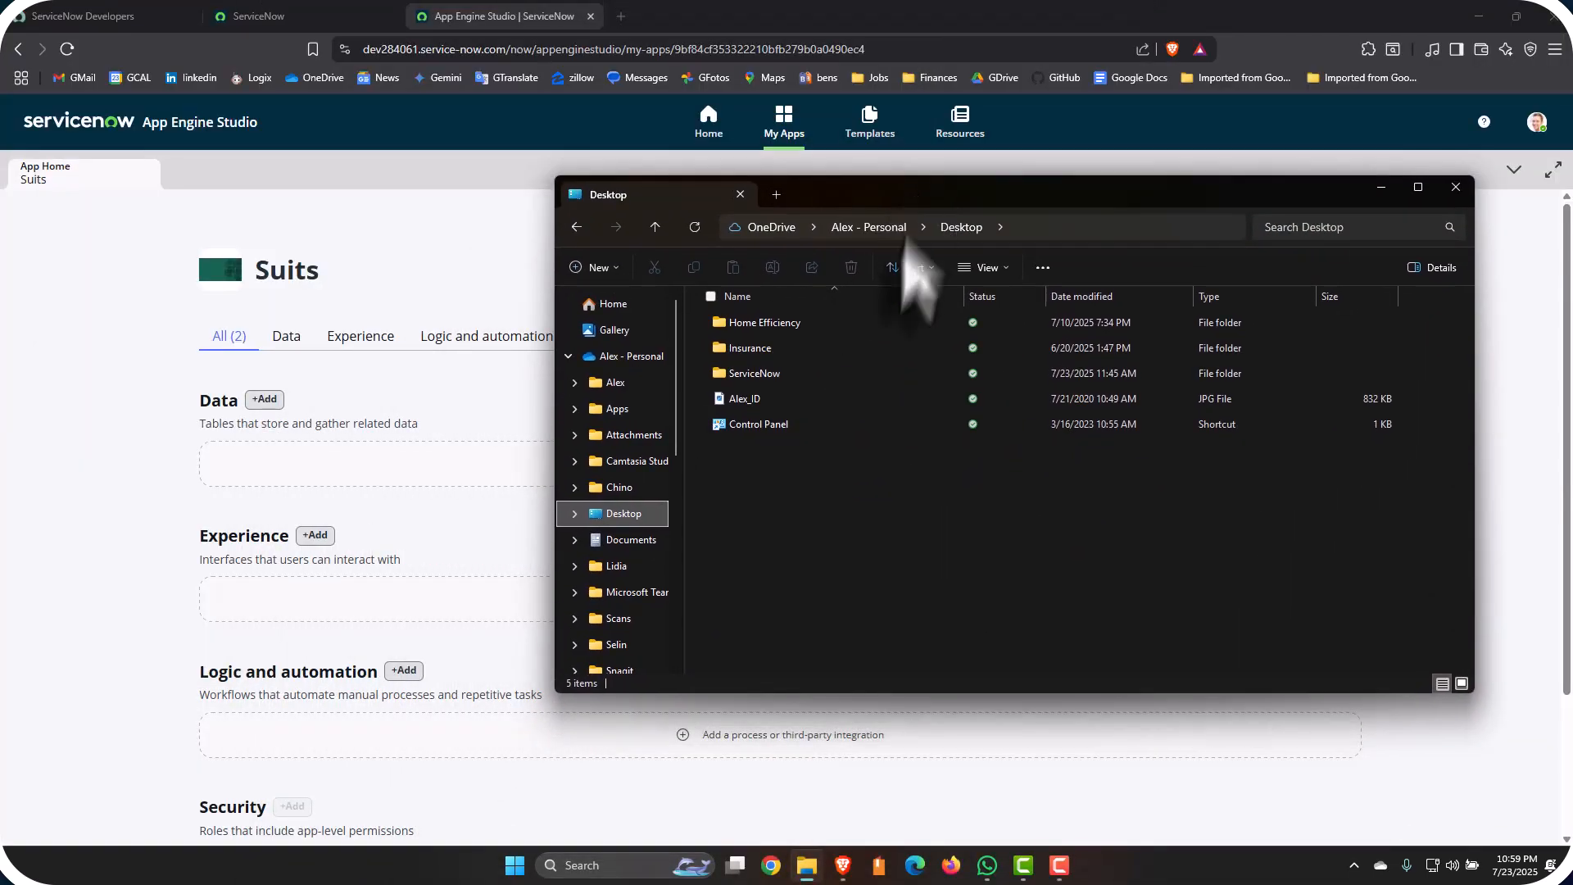
double_click(751, 374)
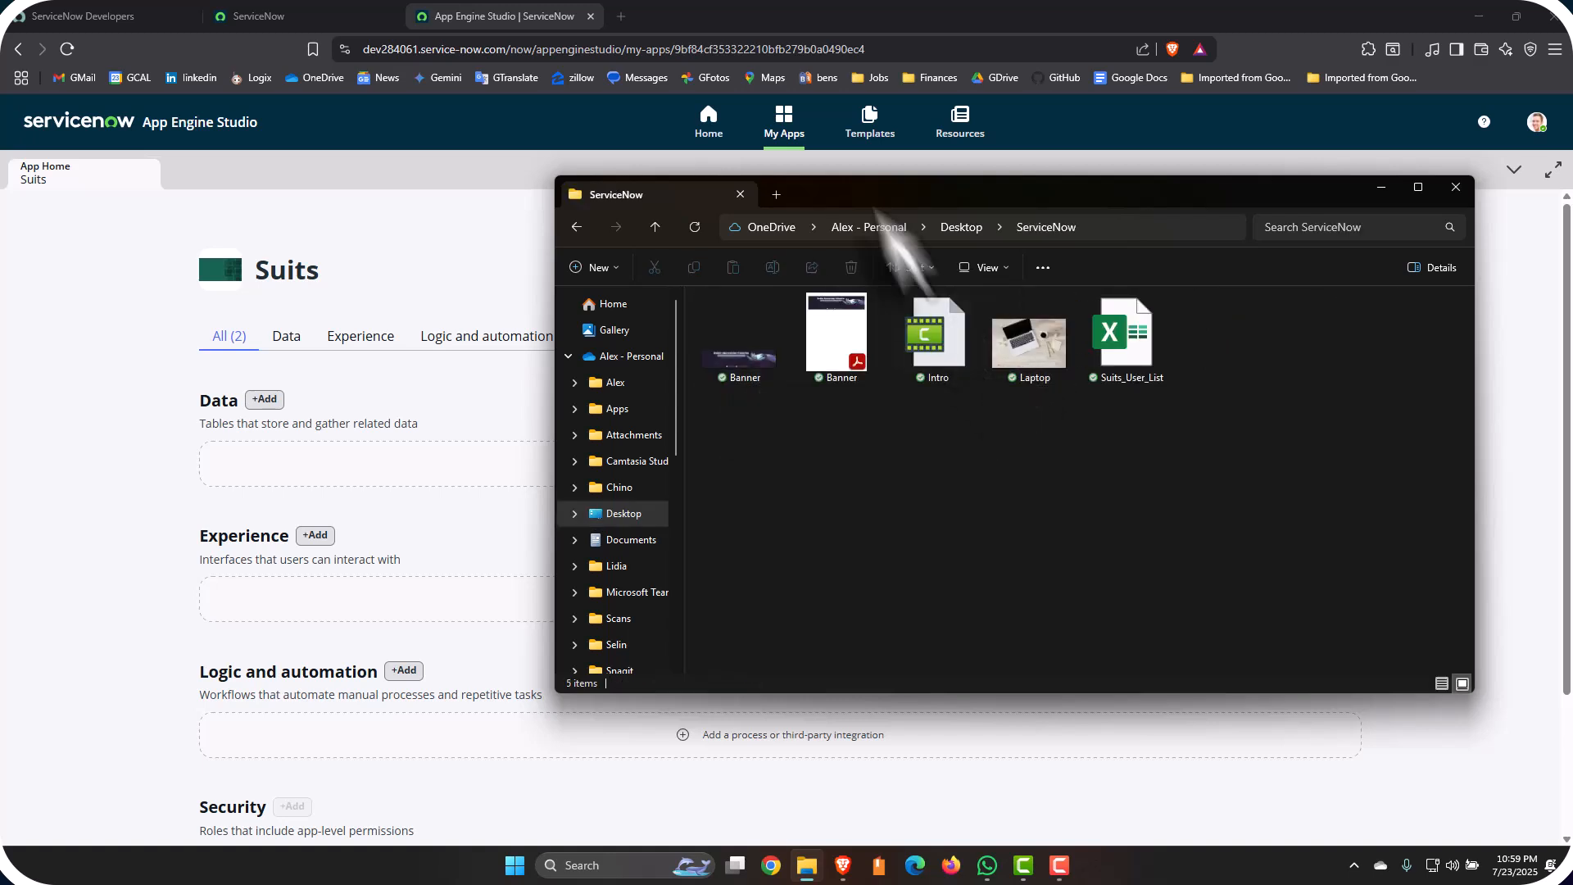
drag(871, 201, 799, 237)
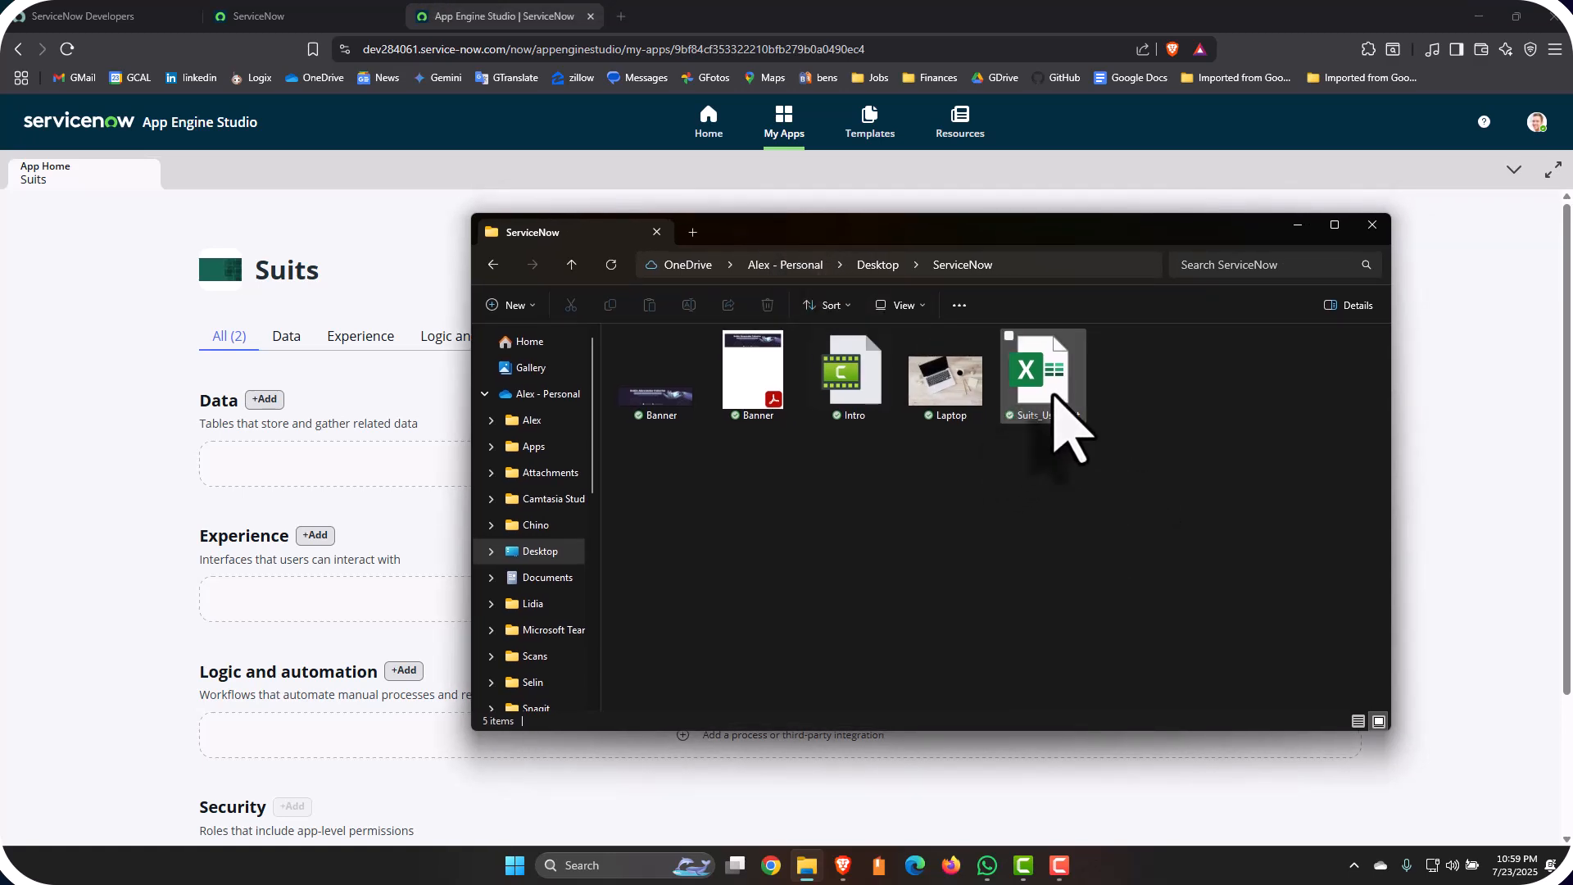
click(1056, 398)
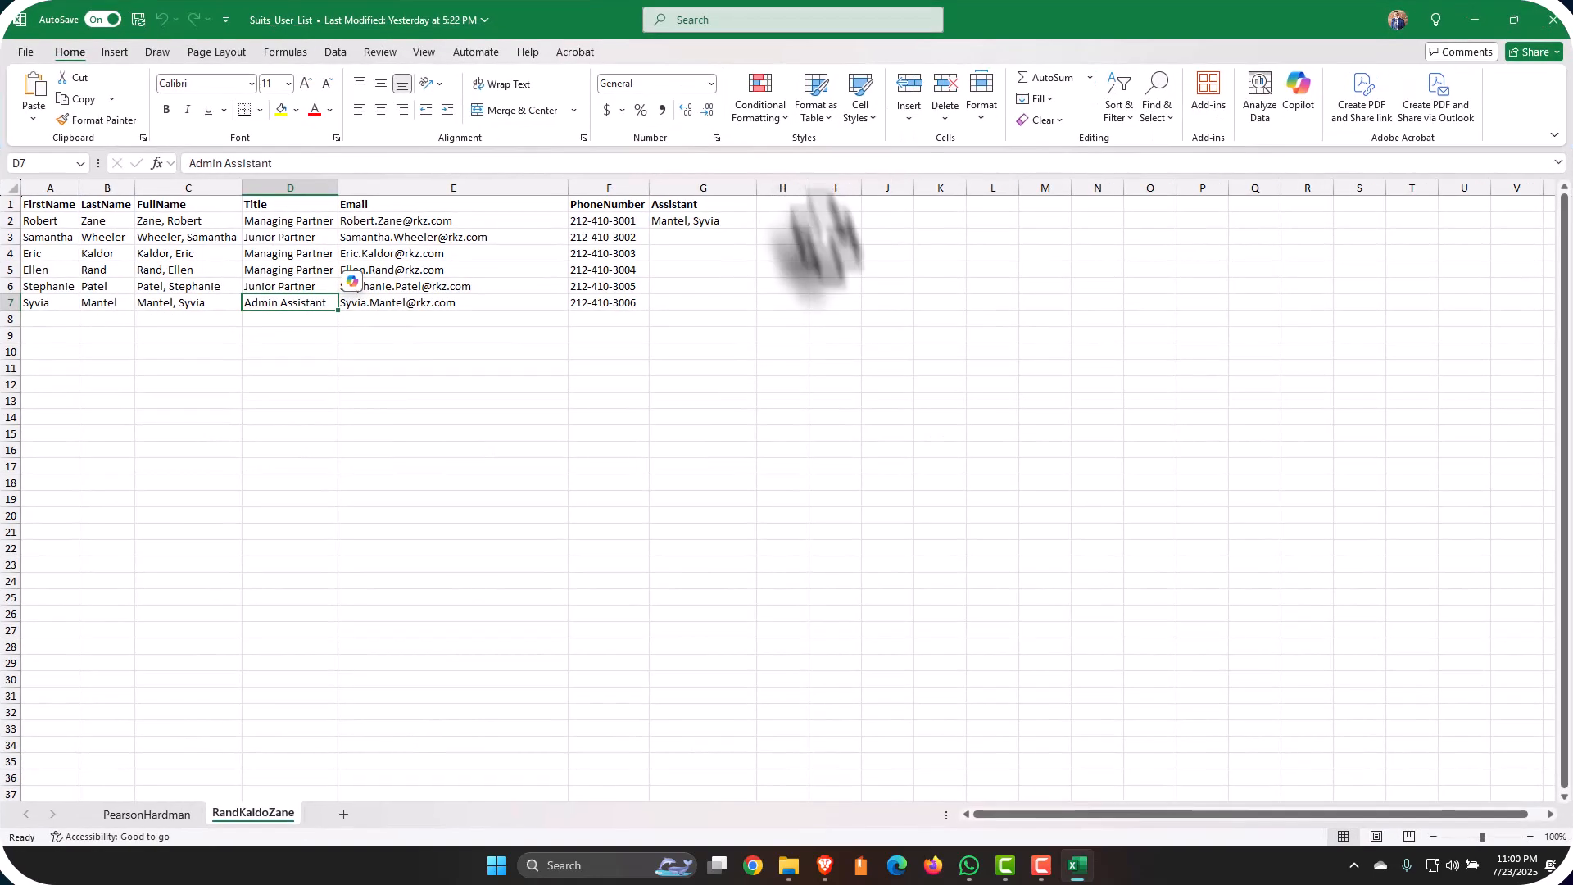
Examine the first and last names, the FullName formula and the title in row 2 of the PearsonHardman sheet
click(175, 816)
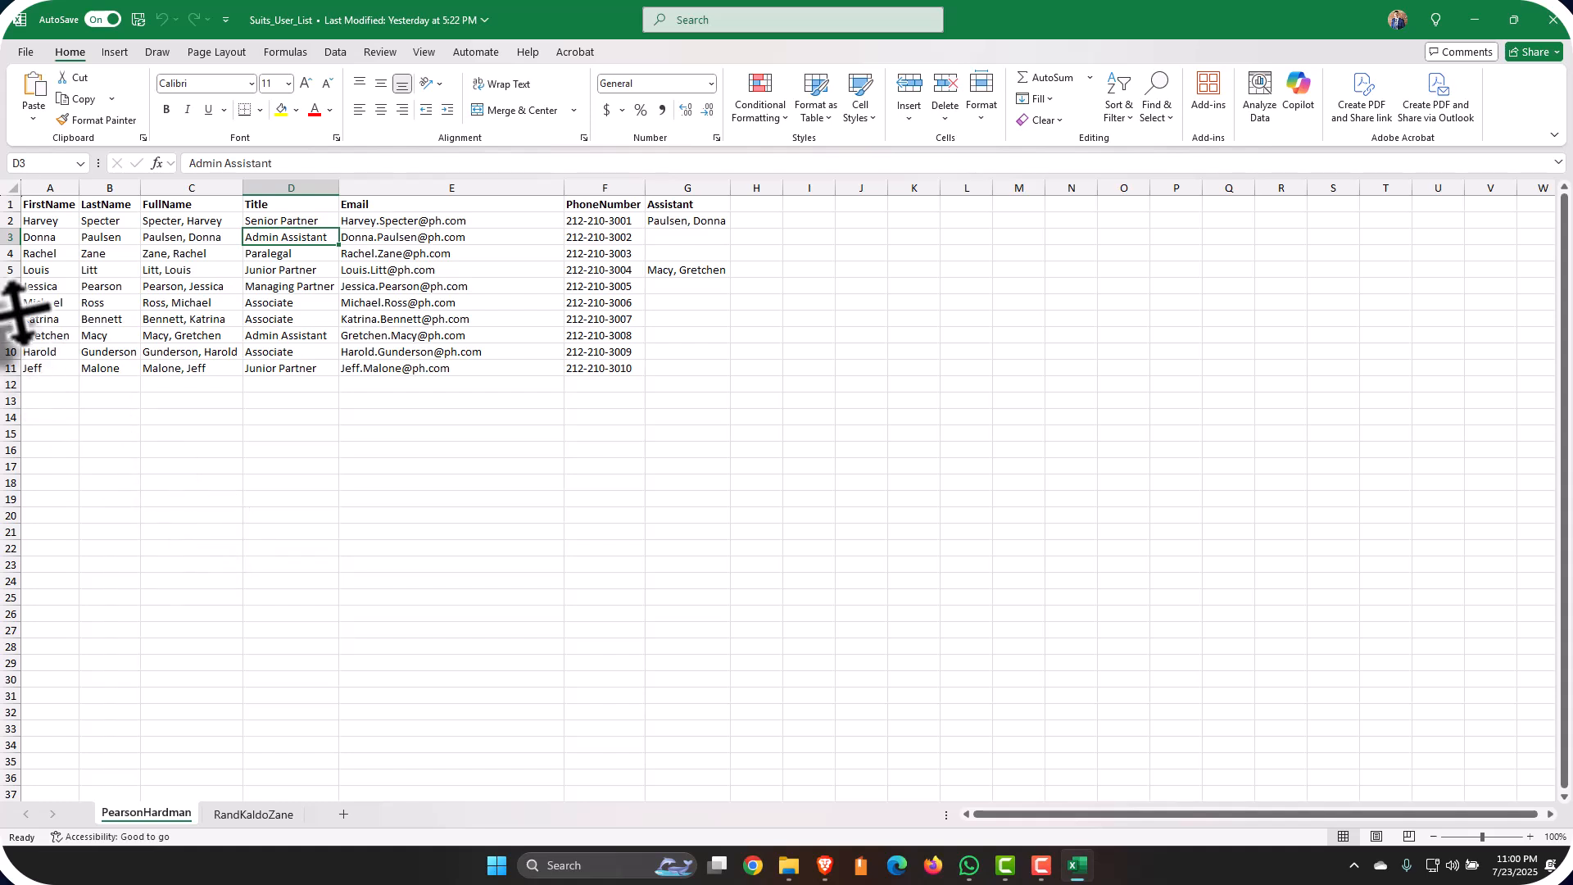
click(52, 221)
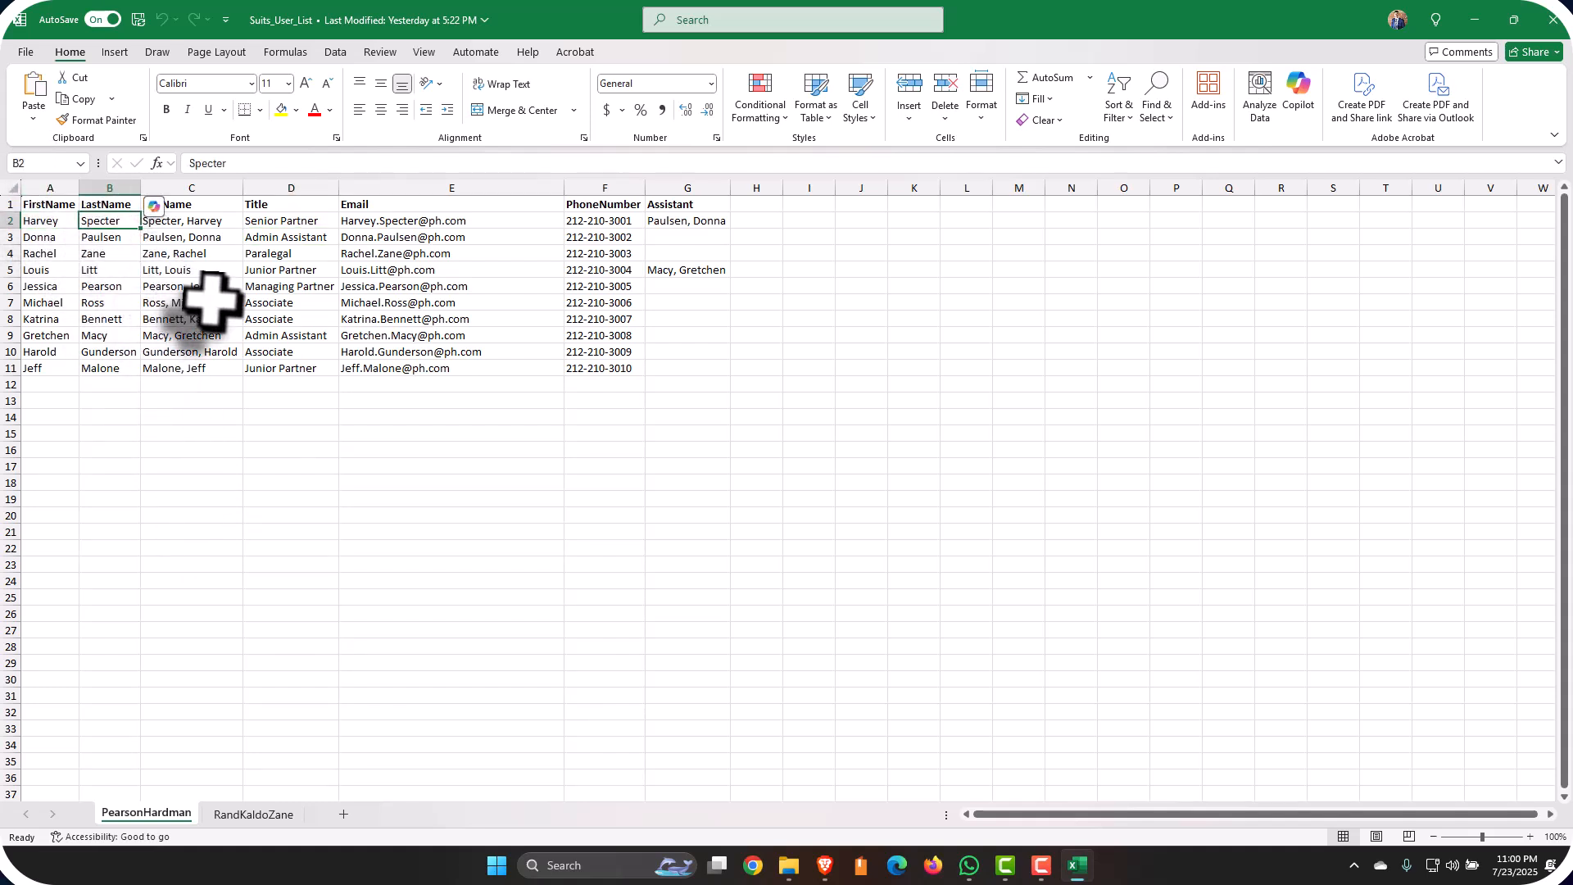
click(206, 220)
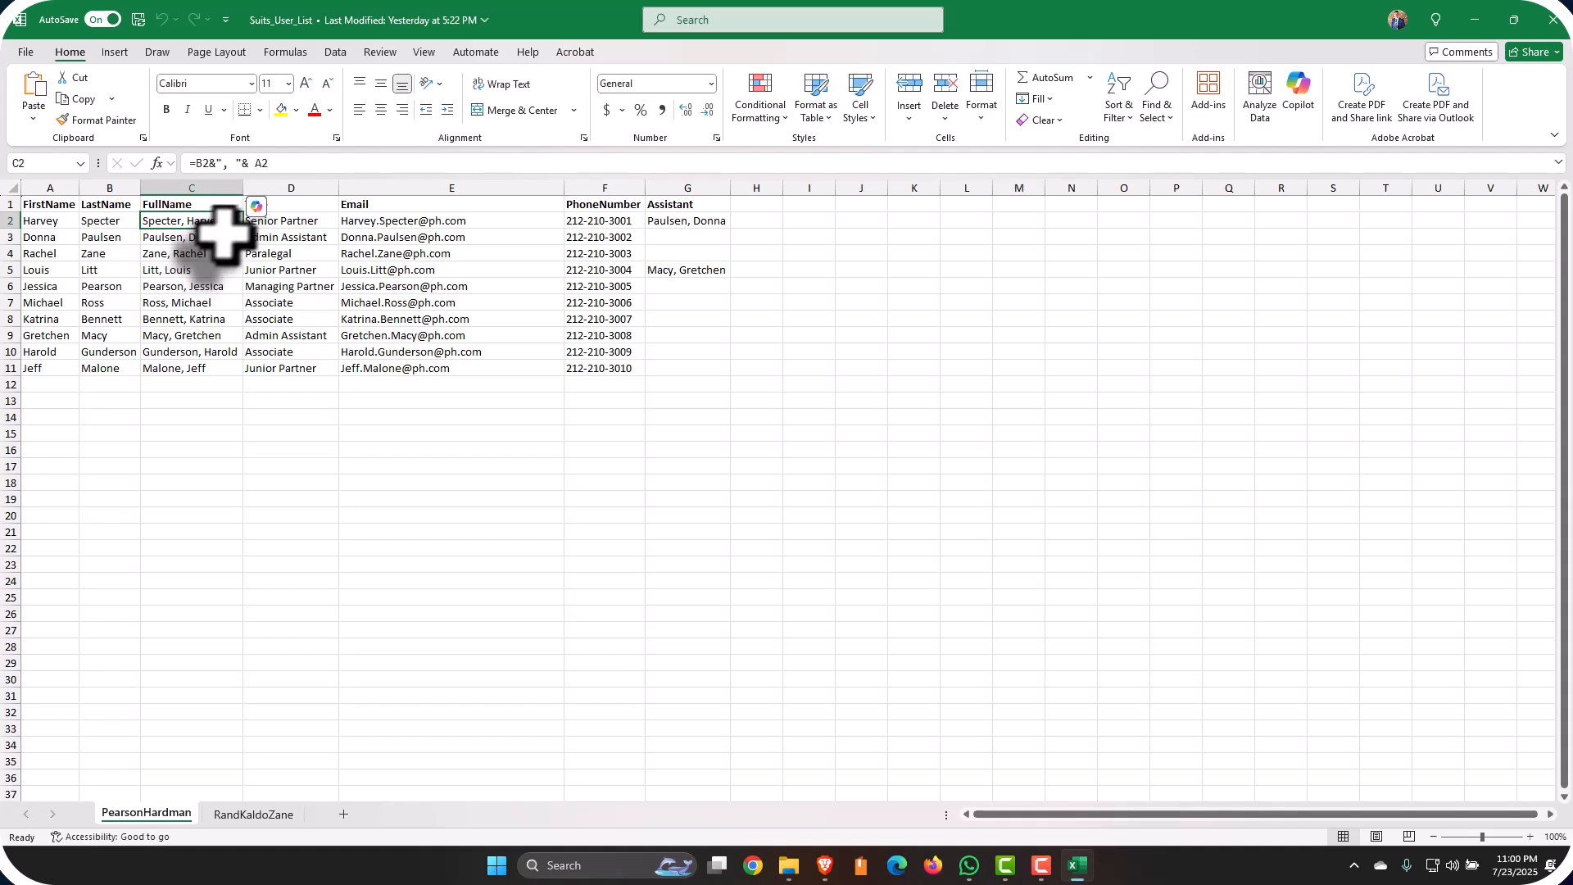
click(282, 219)
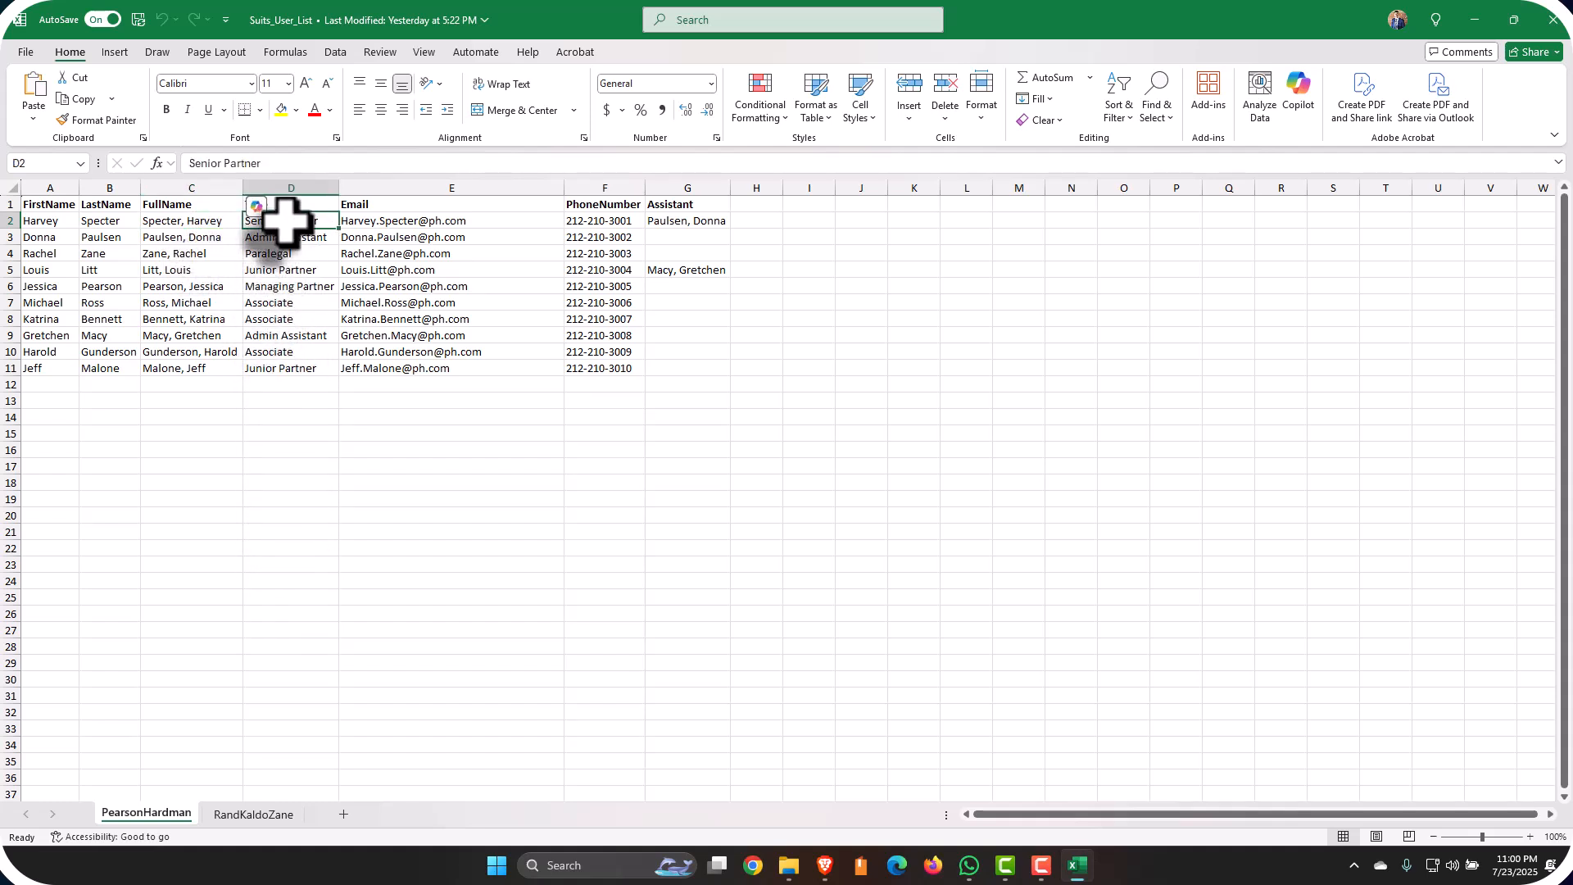
Fill the Email formula from E2 down through E11 on the PearsonHardman sheet and check the formula in E3
click(501, 223)
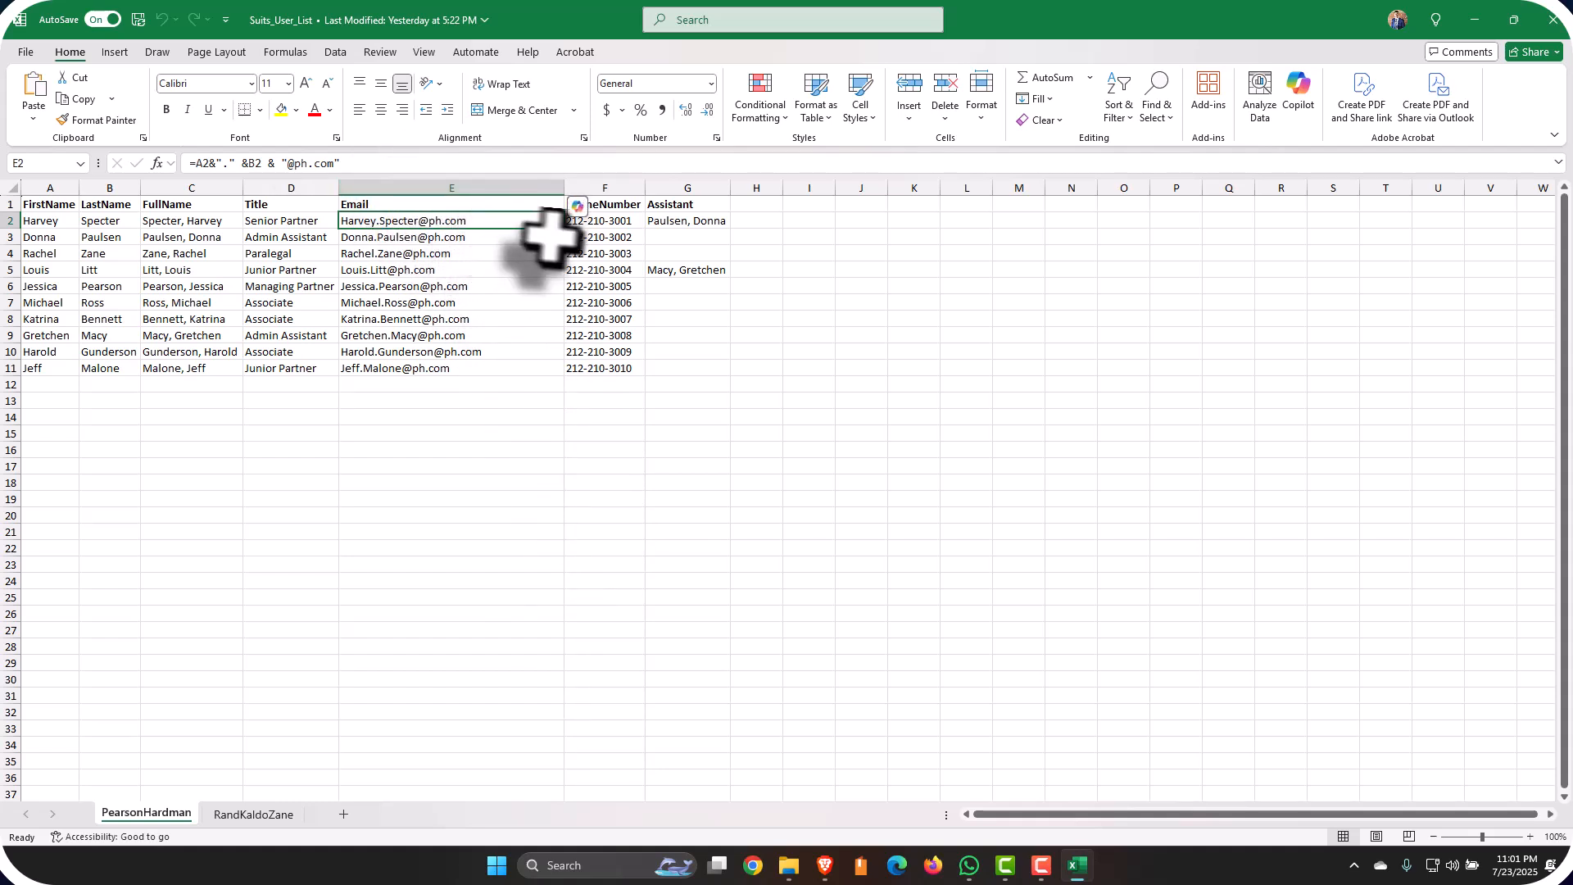
drag(571, 235, 570, 378)
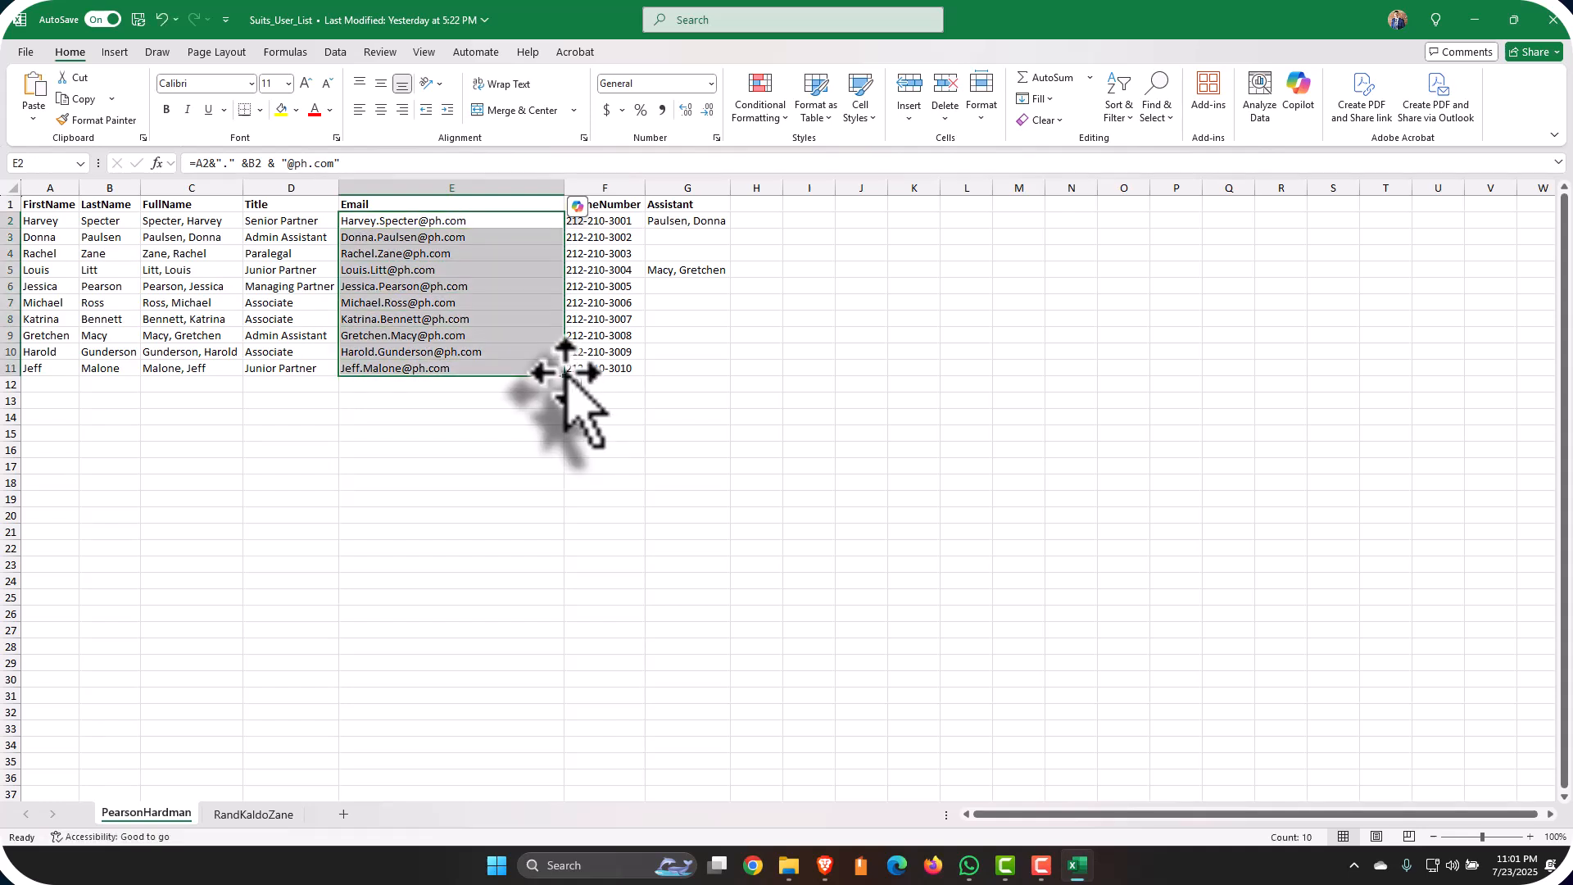
click(351, 241)
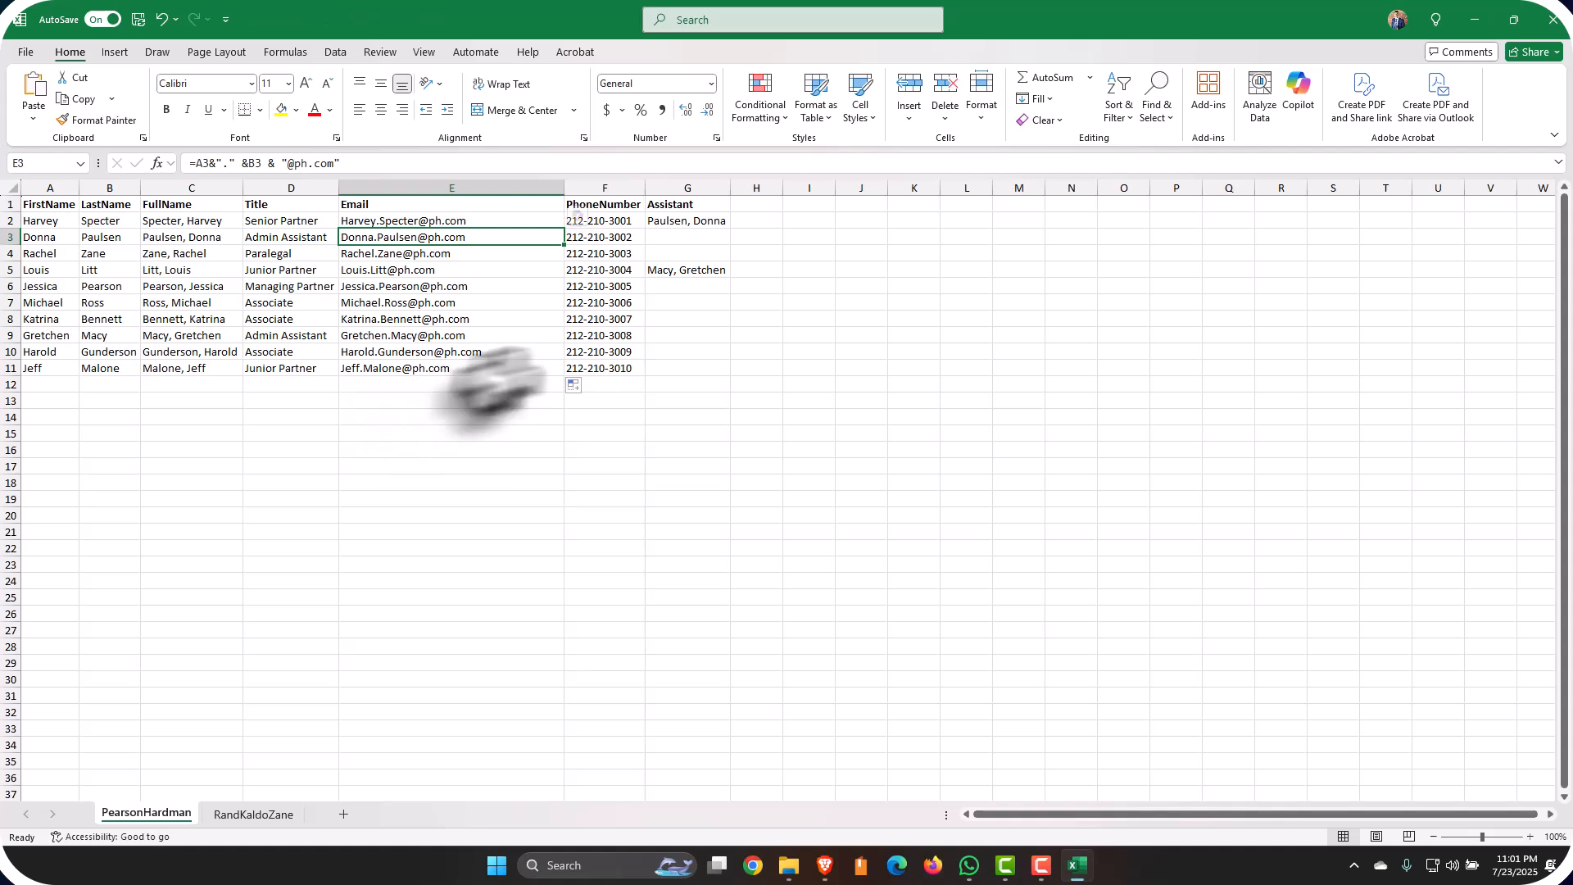
Examine the Assistant references on the PearsonHardman sheet and the FullName and Email formulas on the RandKaldoZane sheet
click(695, 222)
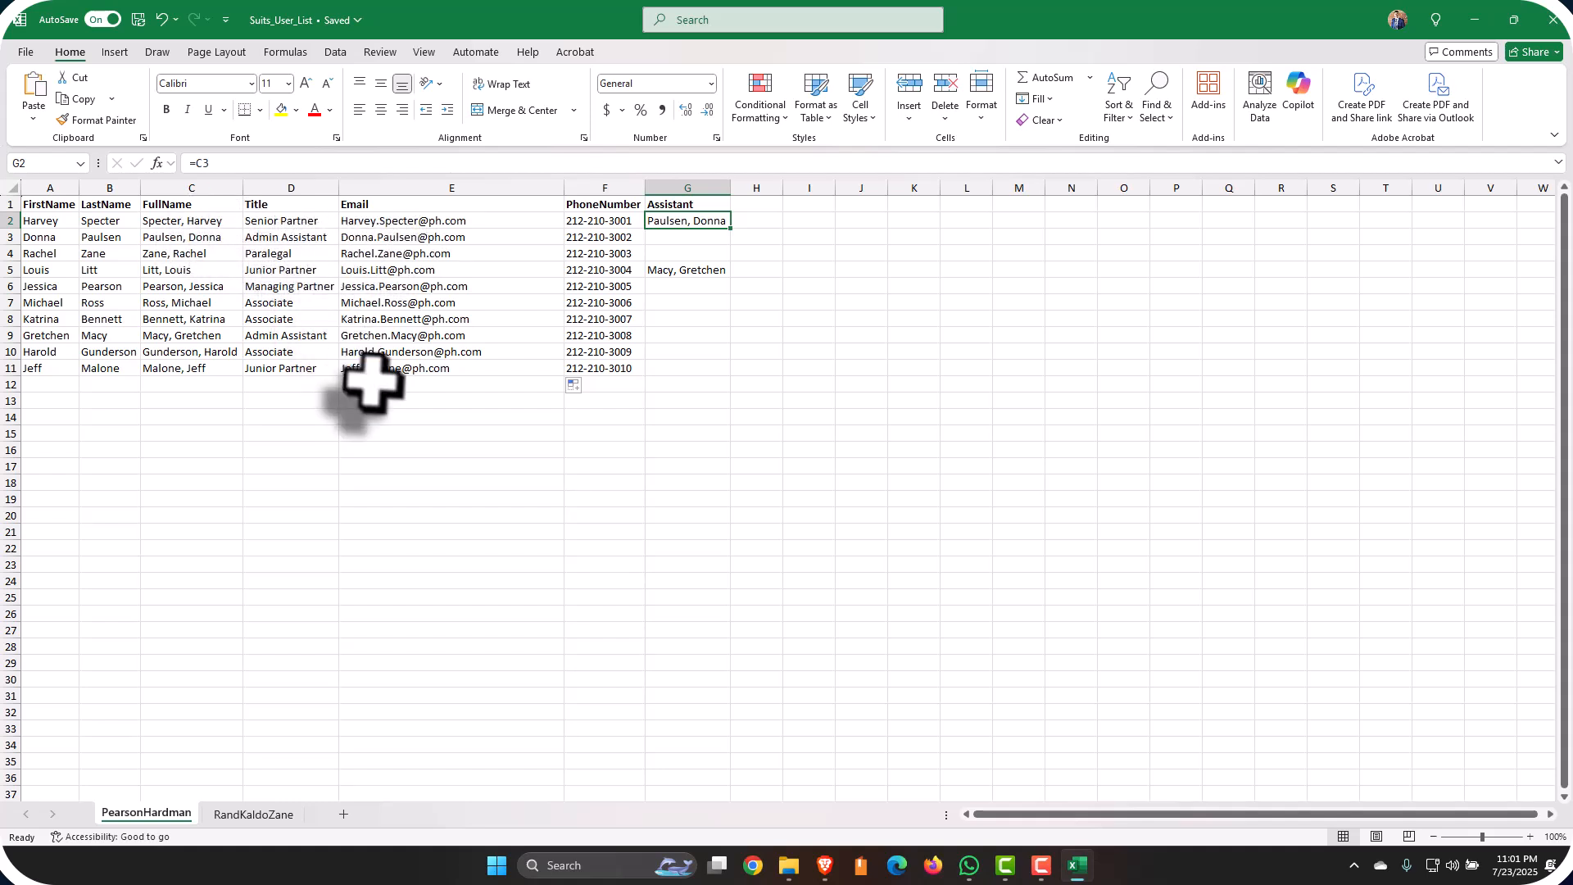
click(710, 271)
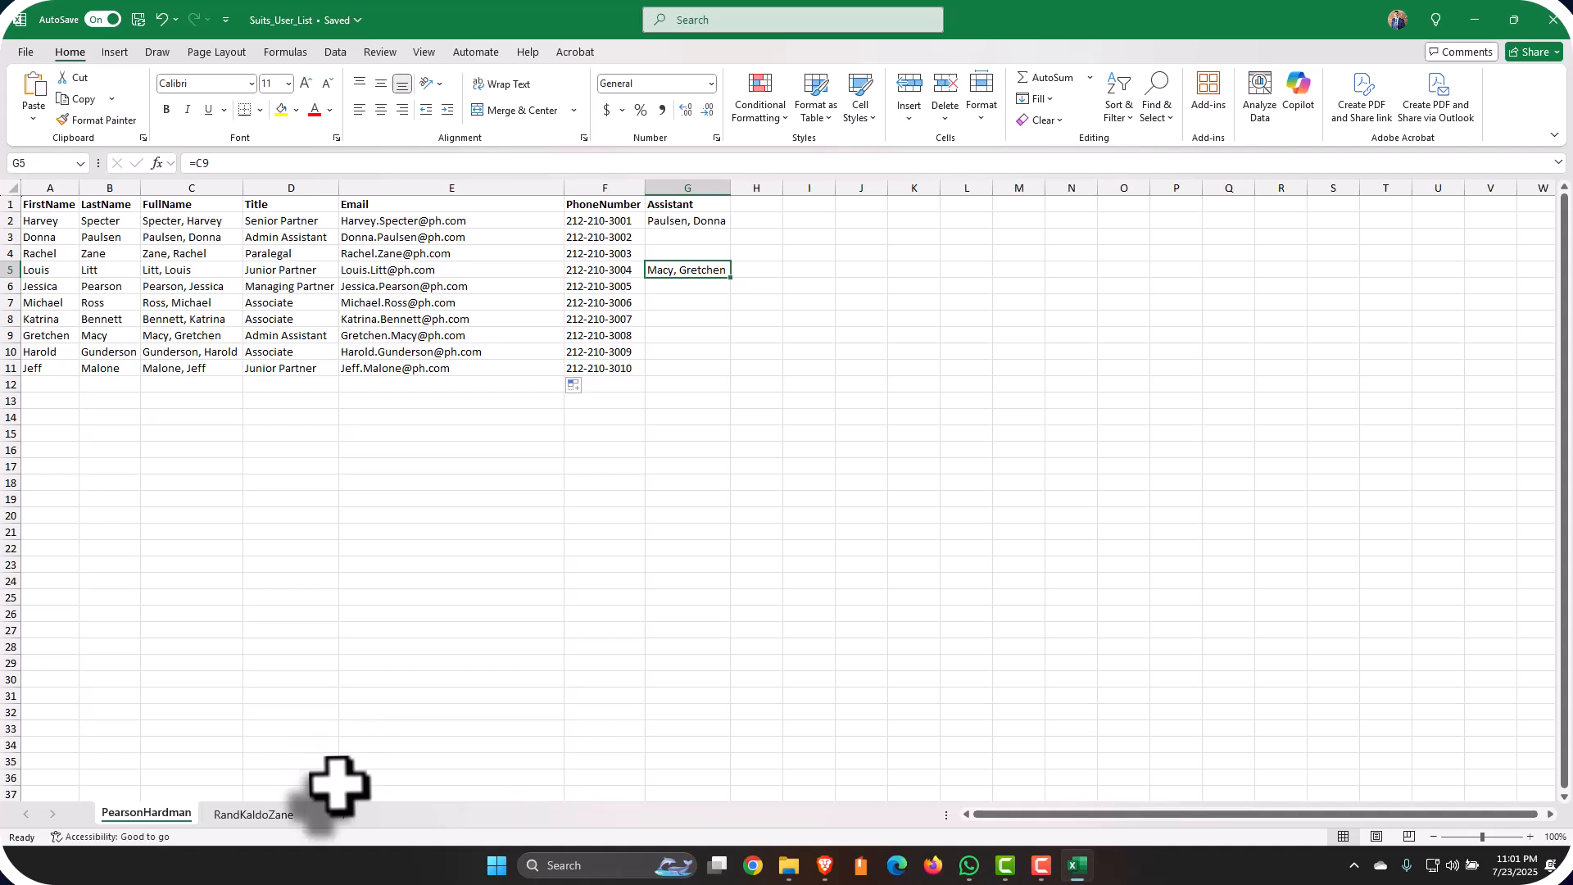
click(271, 814)
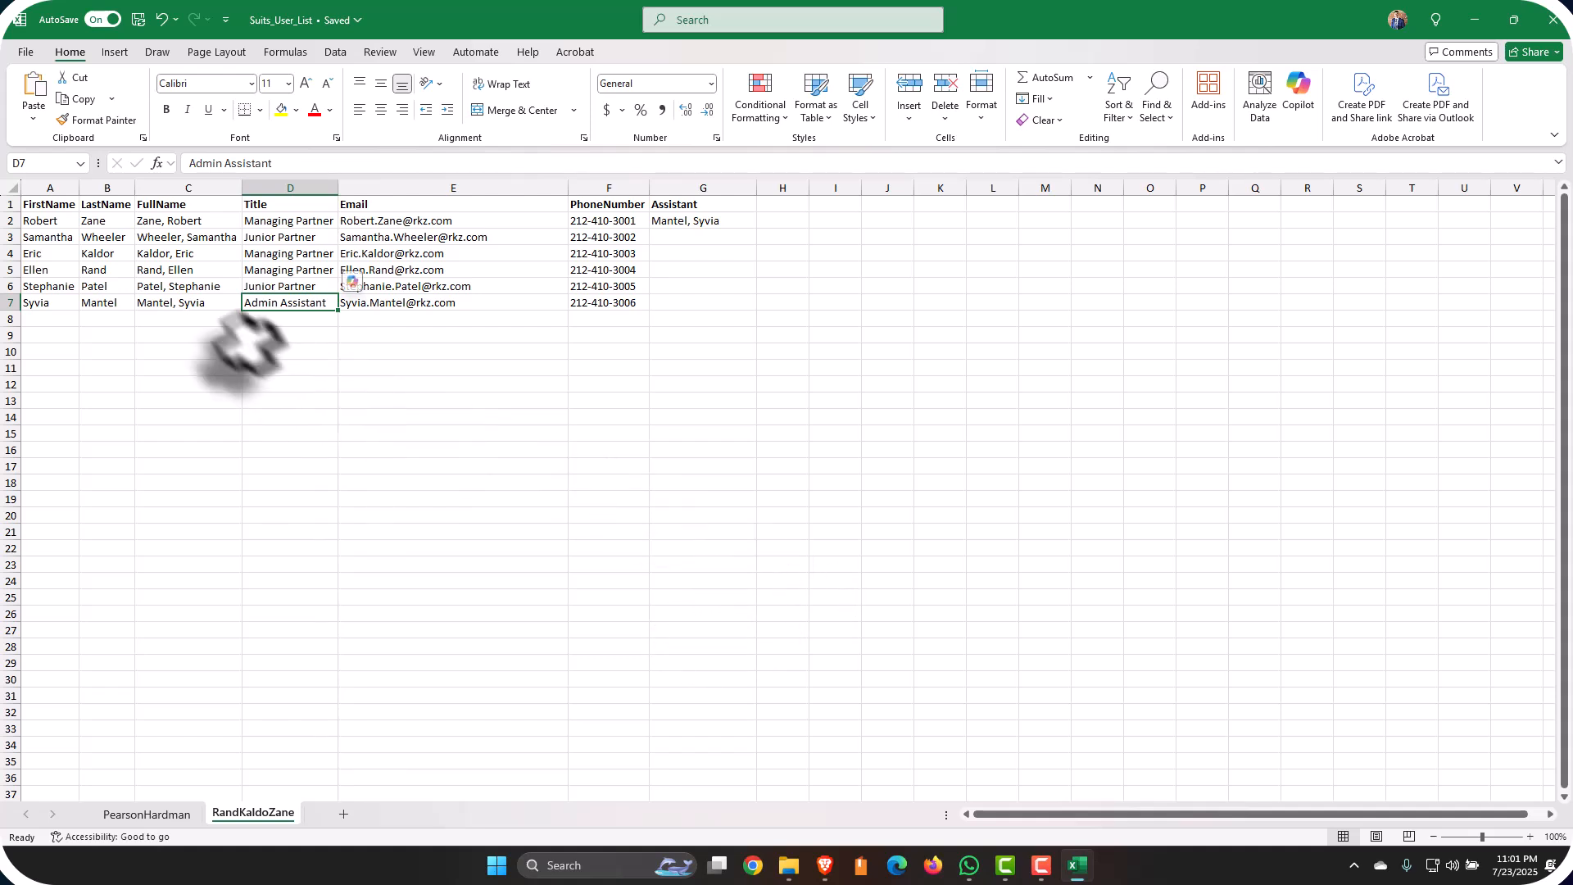
click(186, 220)
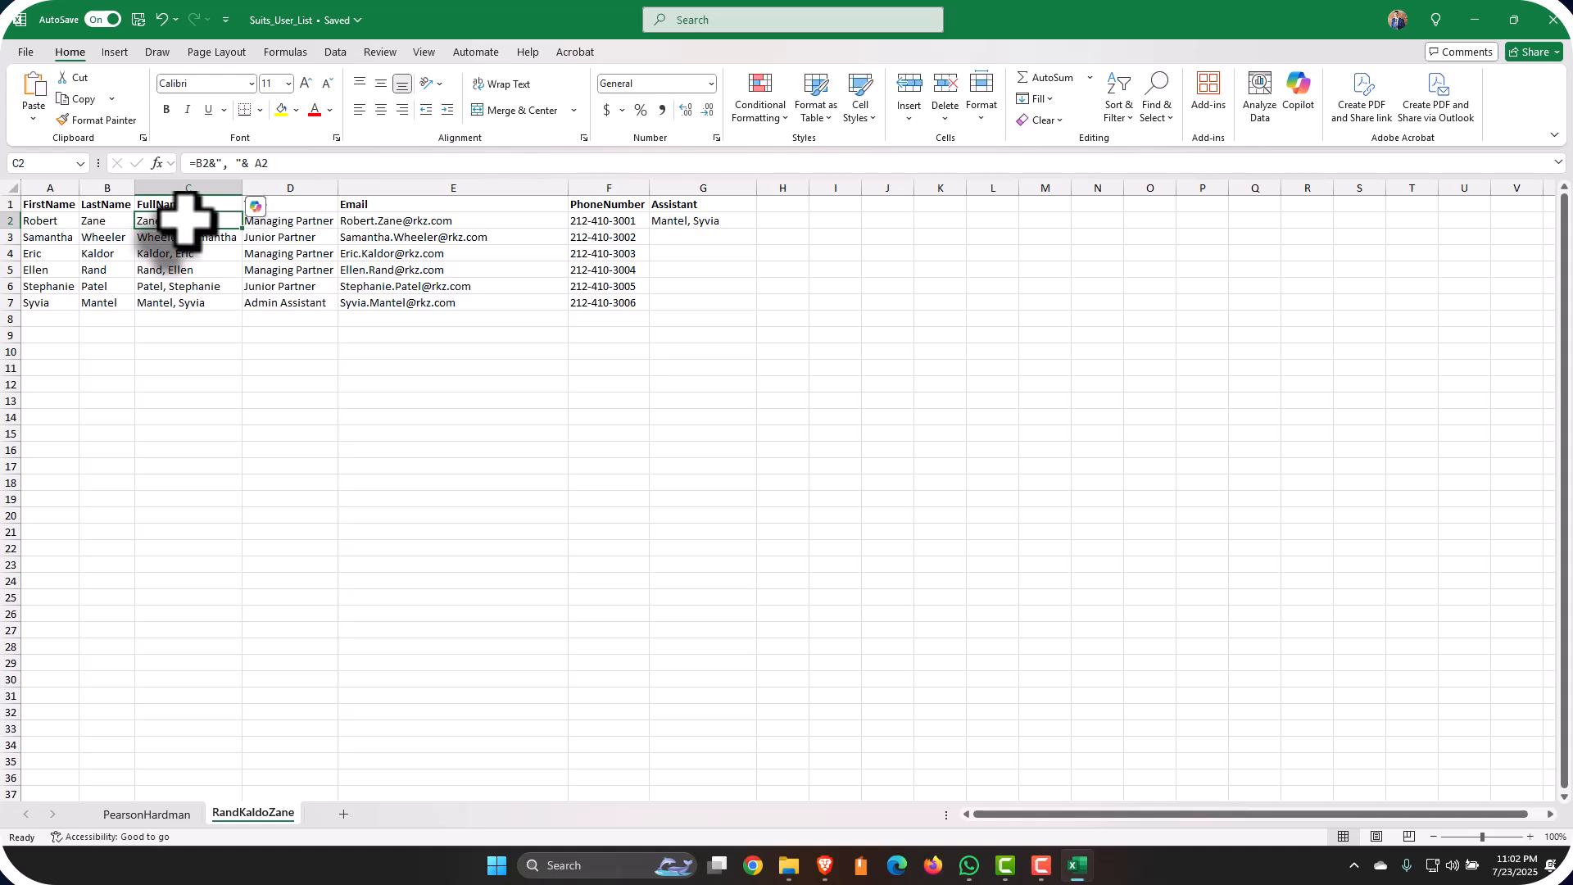
click(431, 223)
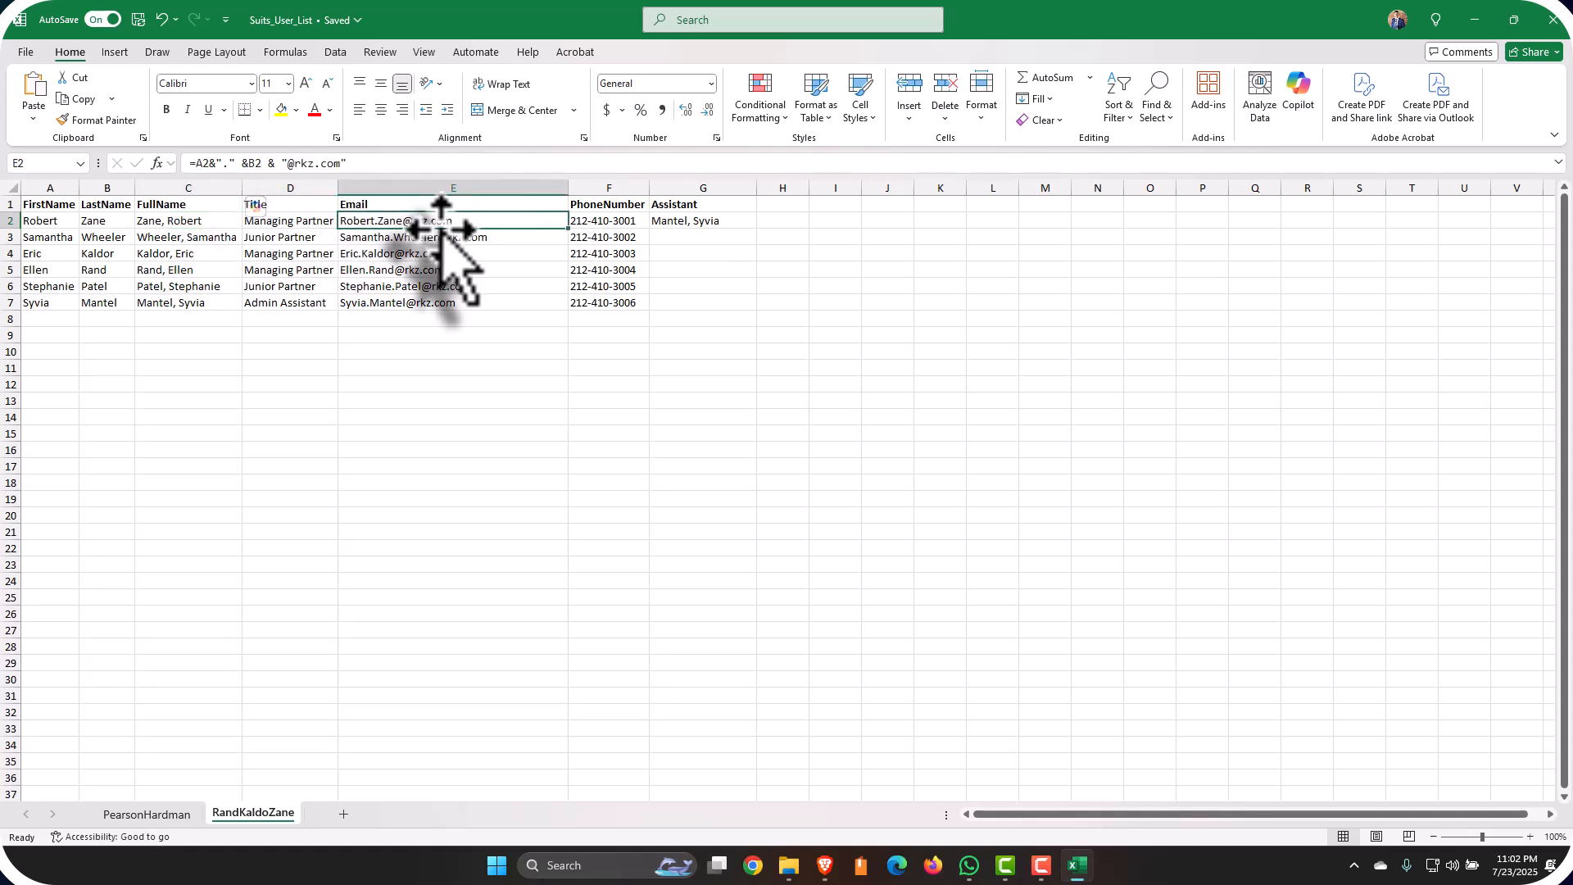
Check the Assistant formula in G2 of the RandKaldoZane sheet and return to the PearsonHardman sheet
click(706, 223)
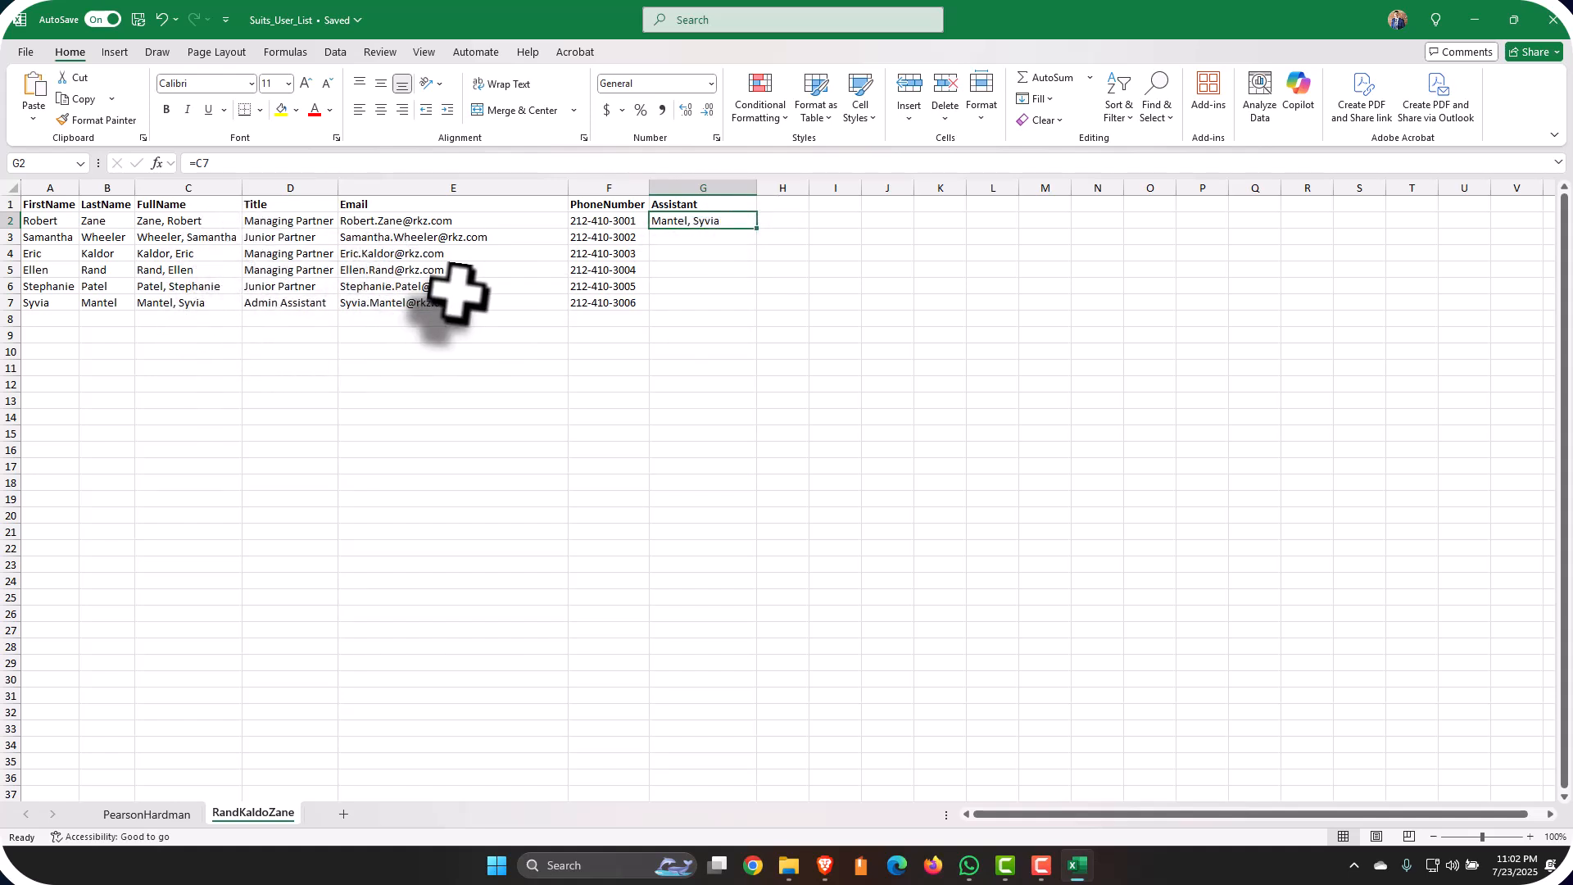
click(124, 815)
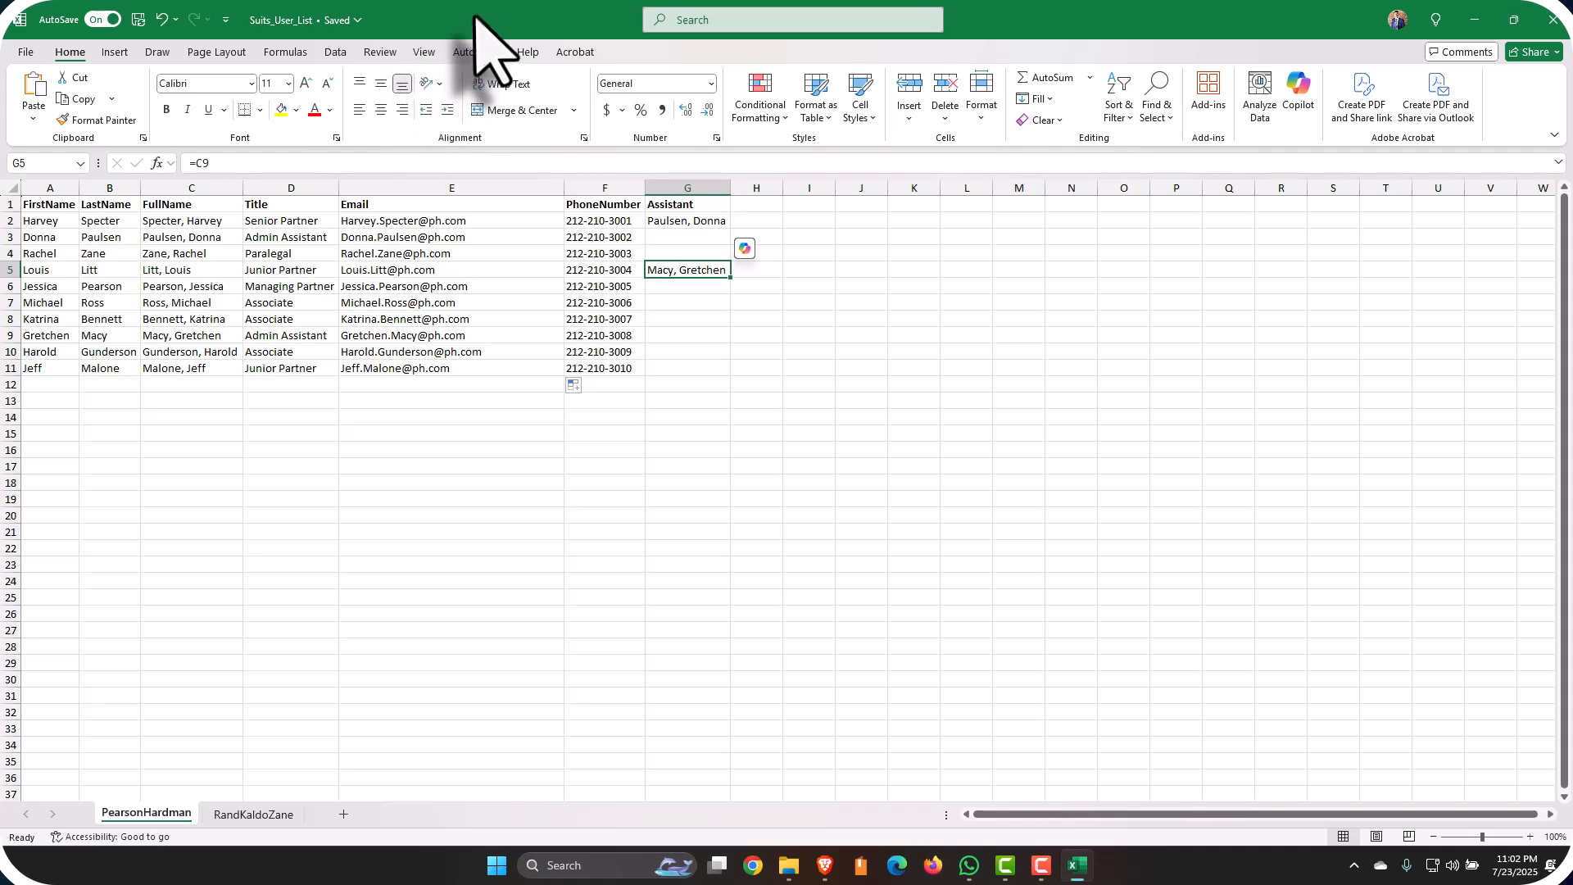
Close the Suits_User_List workbook and move the File Explorer window off the App Engine Studio page
drag(525, 20, 594, 190)
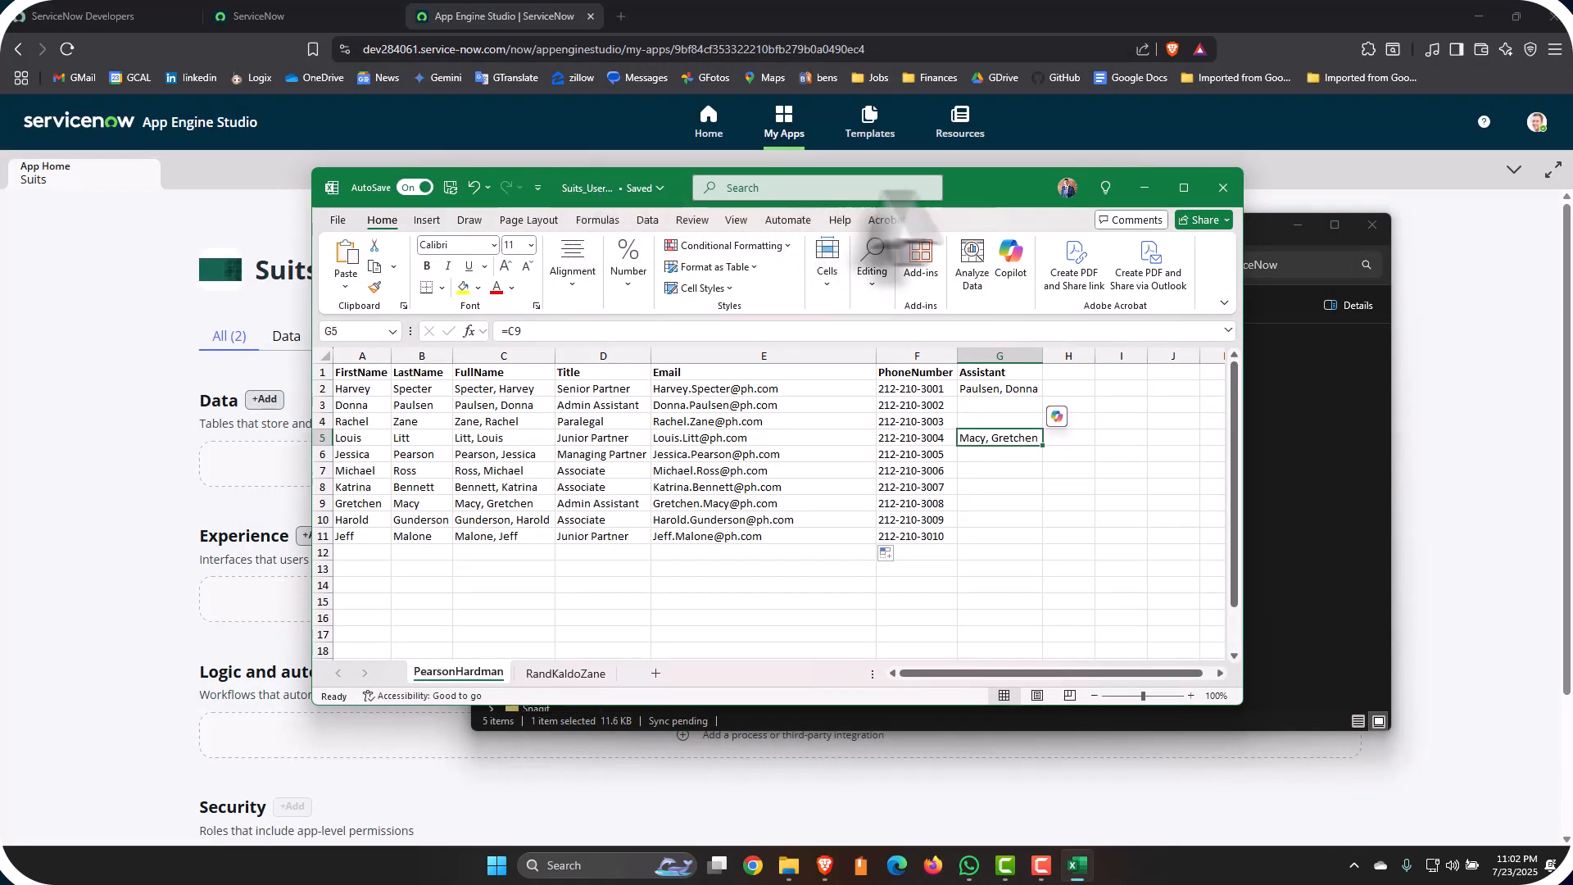
drag(975, 201, 1147, 317)
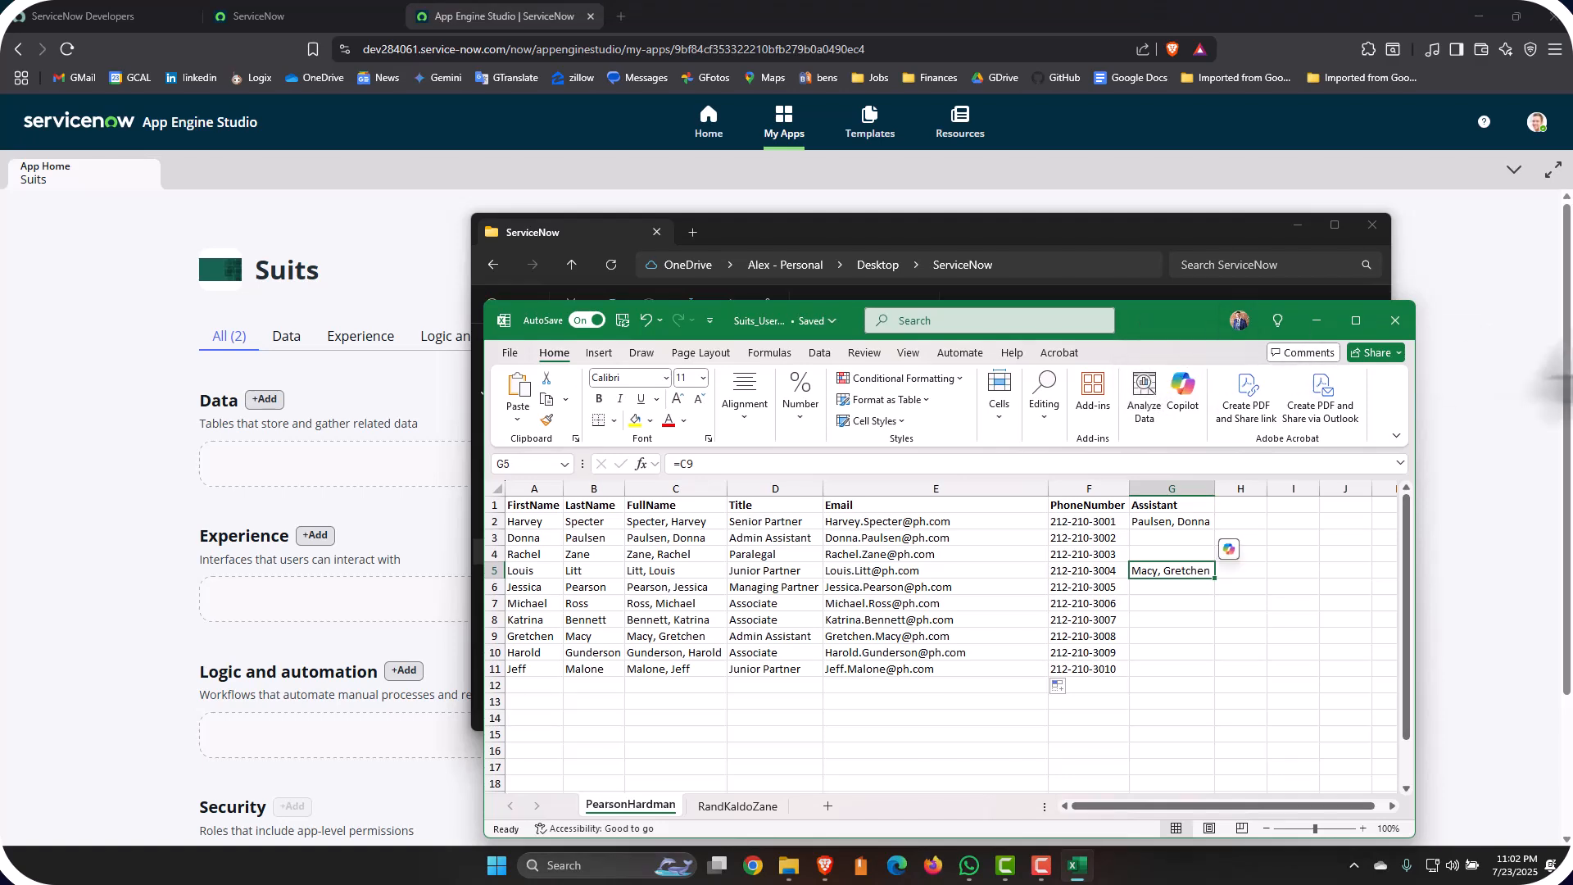
click(1395, 321)
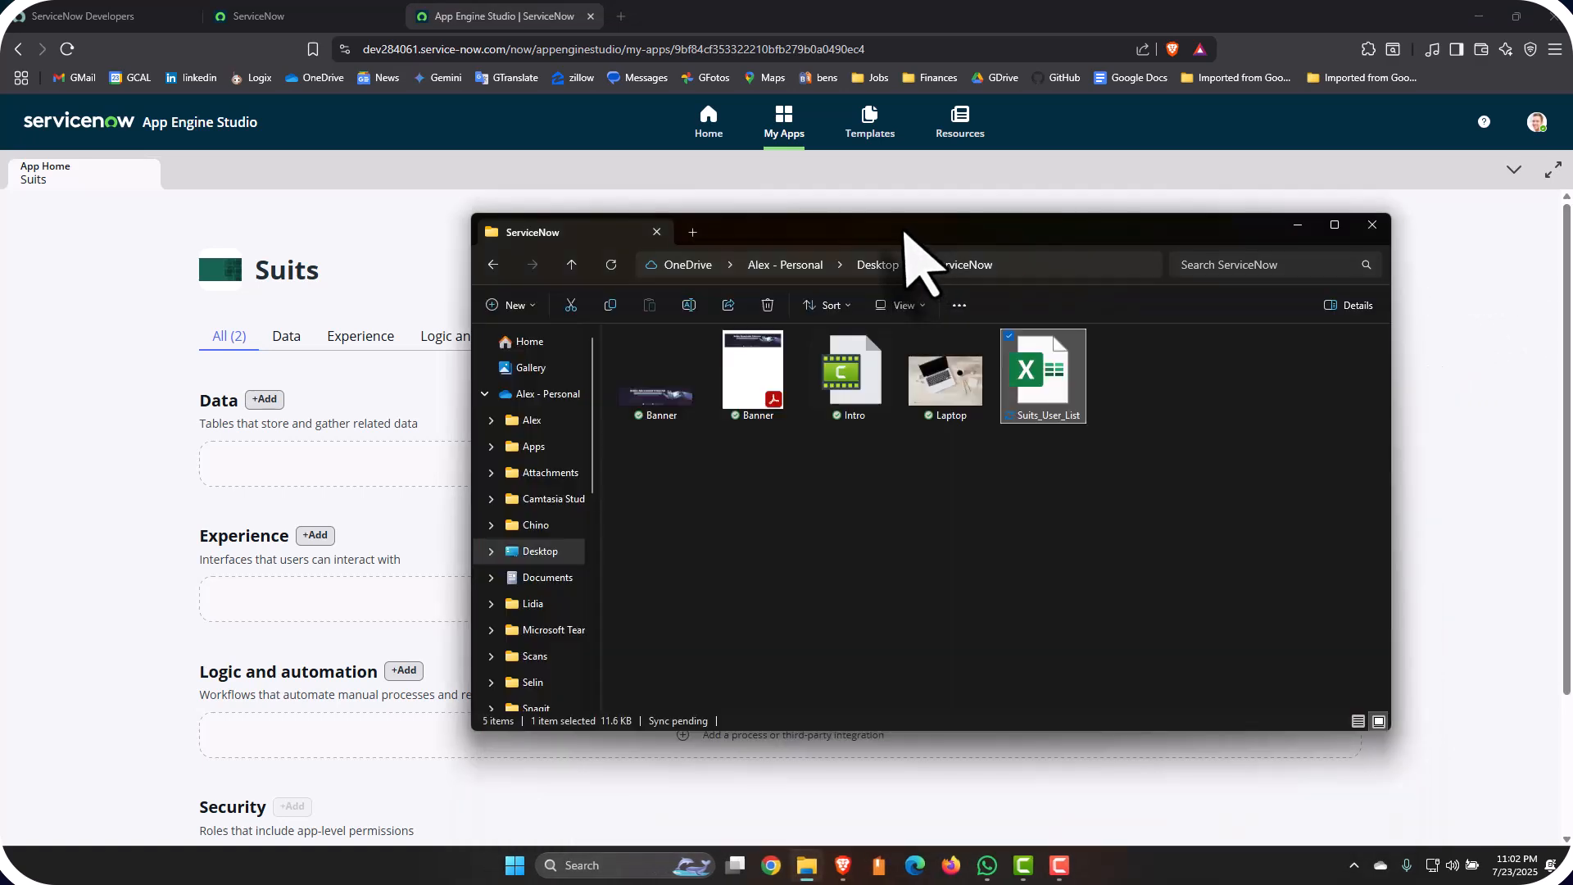
drag(907, 241, 1572, 197)
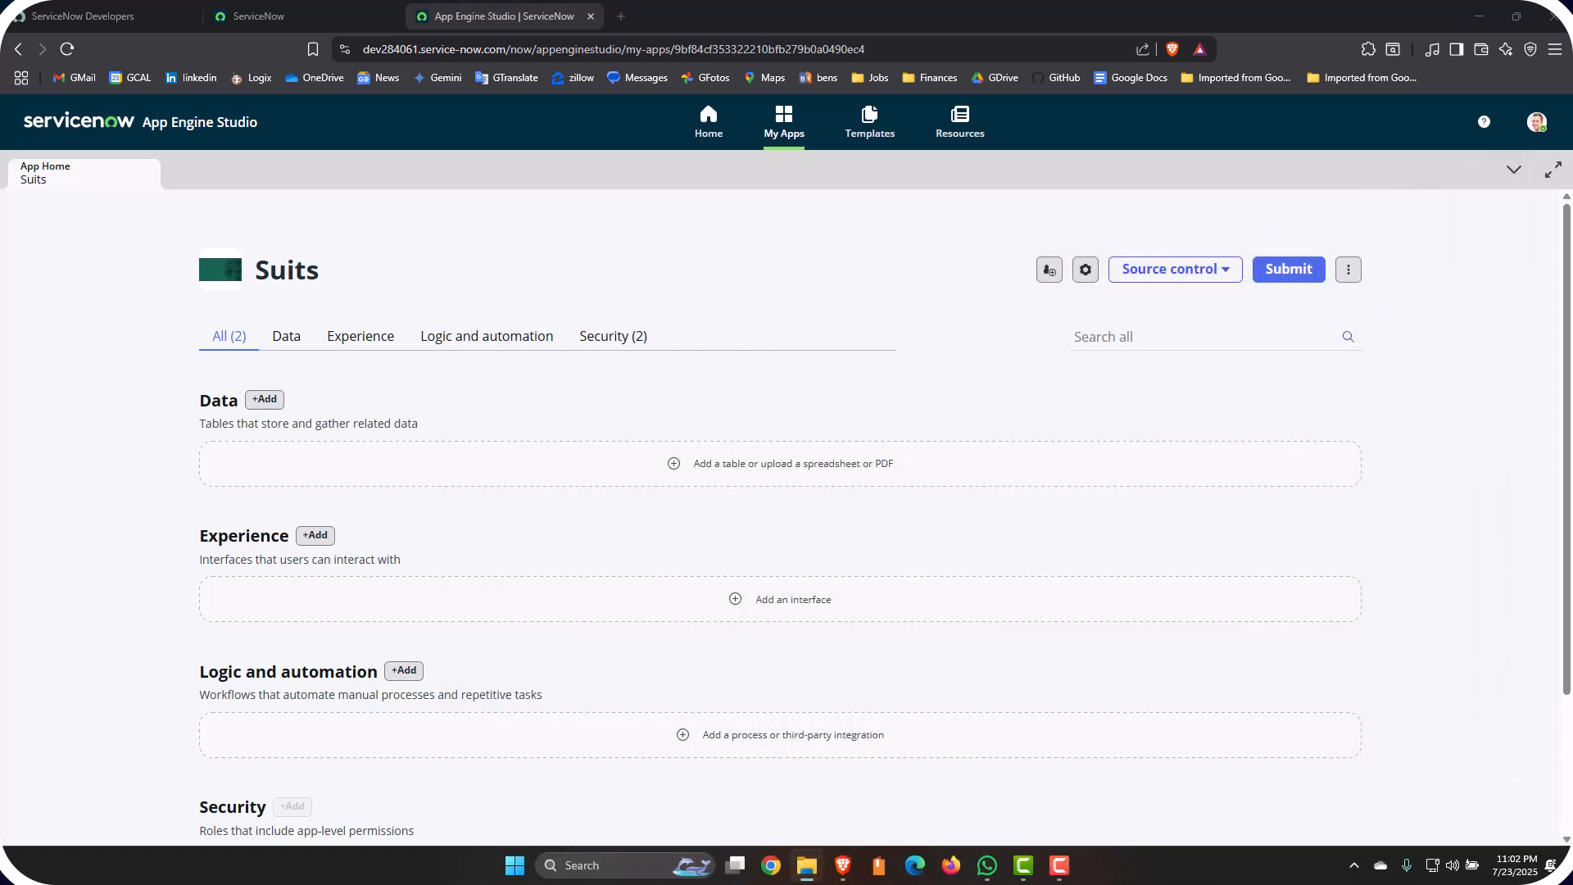
Add data to the Suits app by importing a spreadsheet and upload Suits_User_List.xlsx from the ServiceNow folder
click(265, 400)
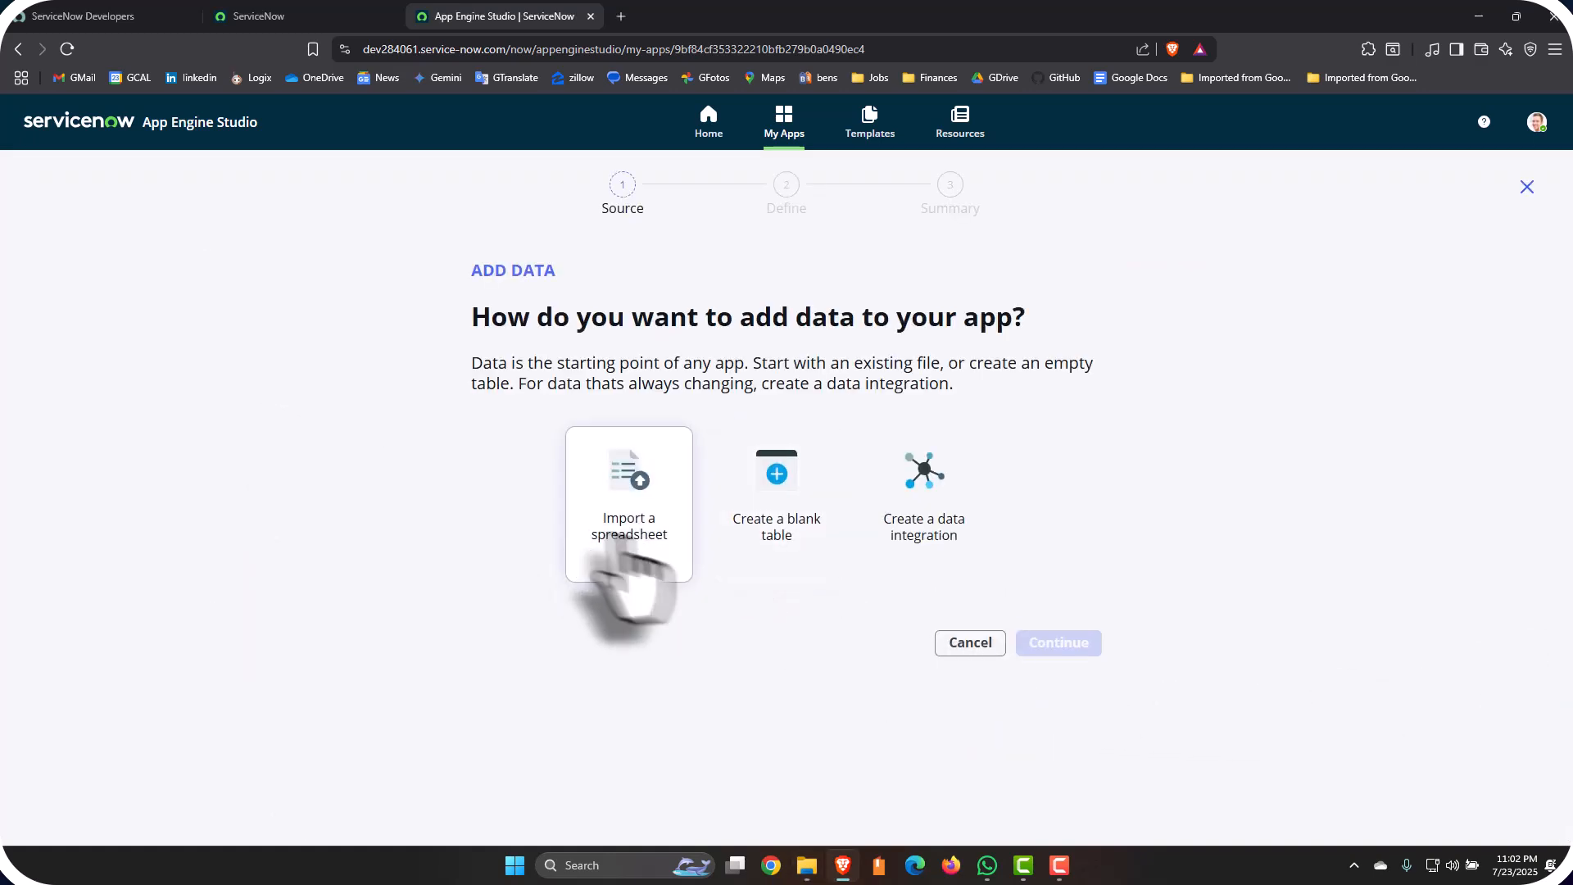
click(651, 544)
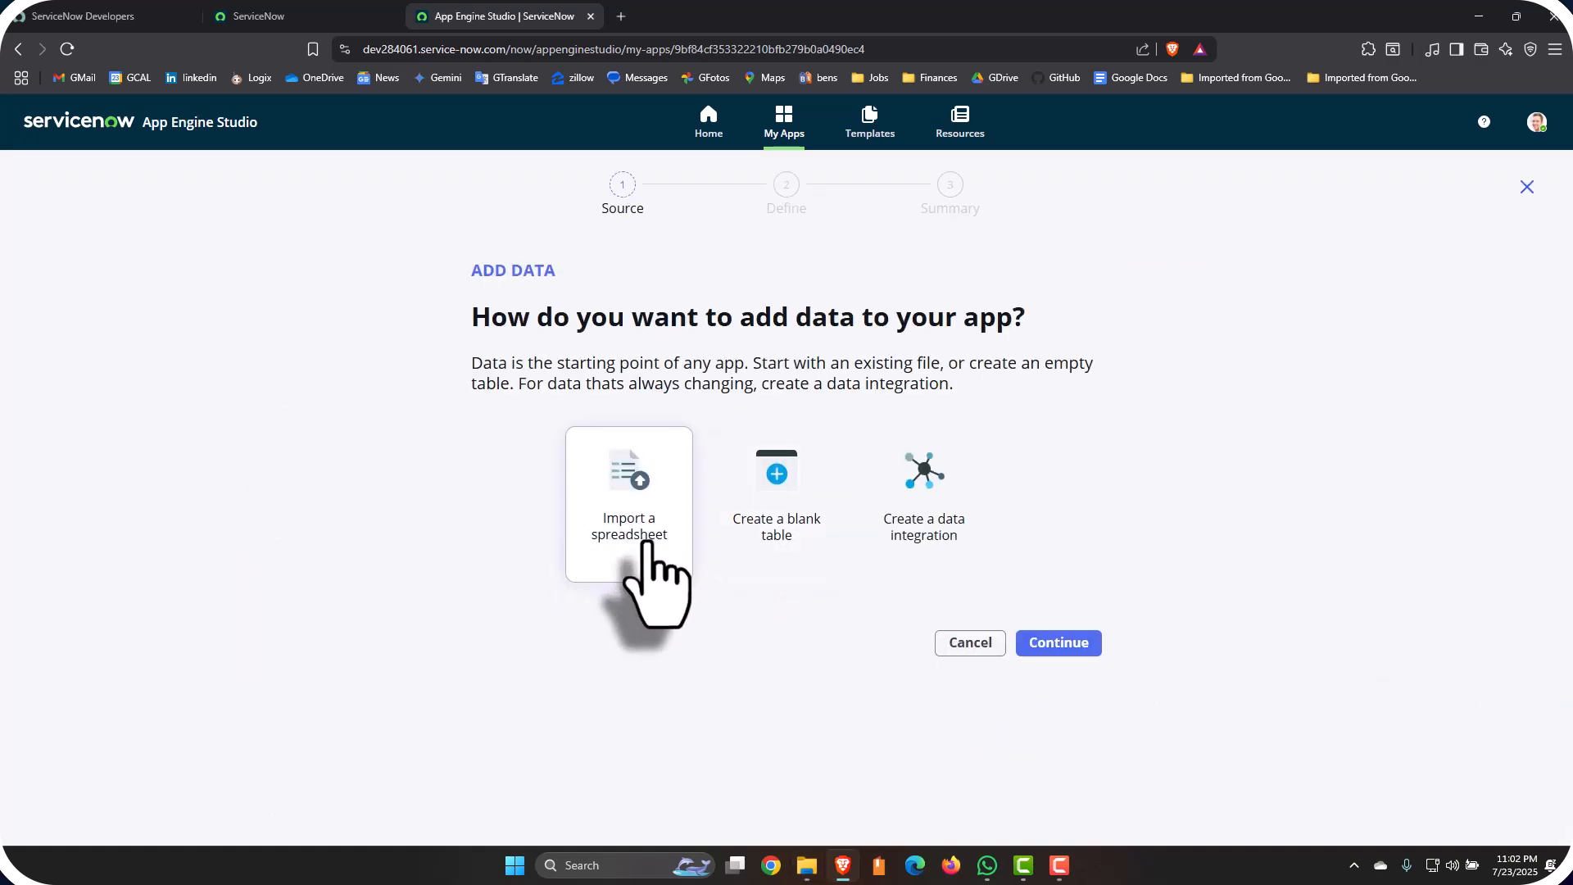
click(1059, 644)
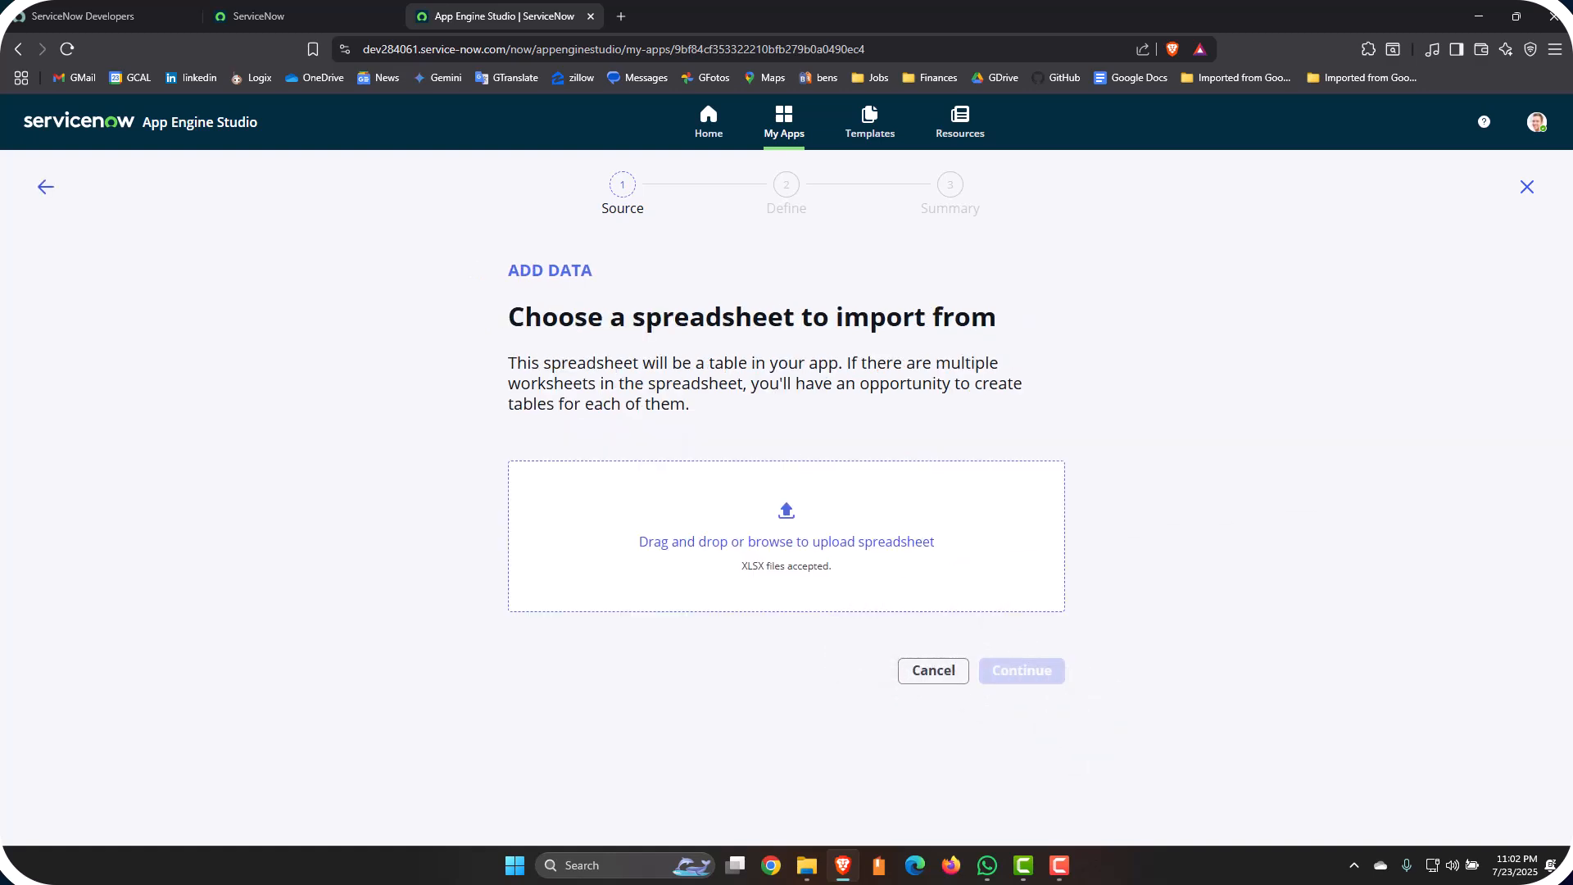
drag(950, 705, 799, 596)
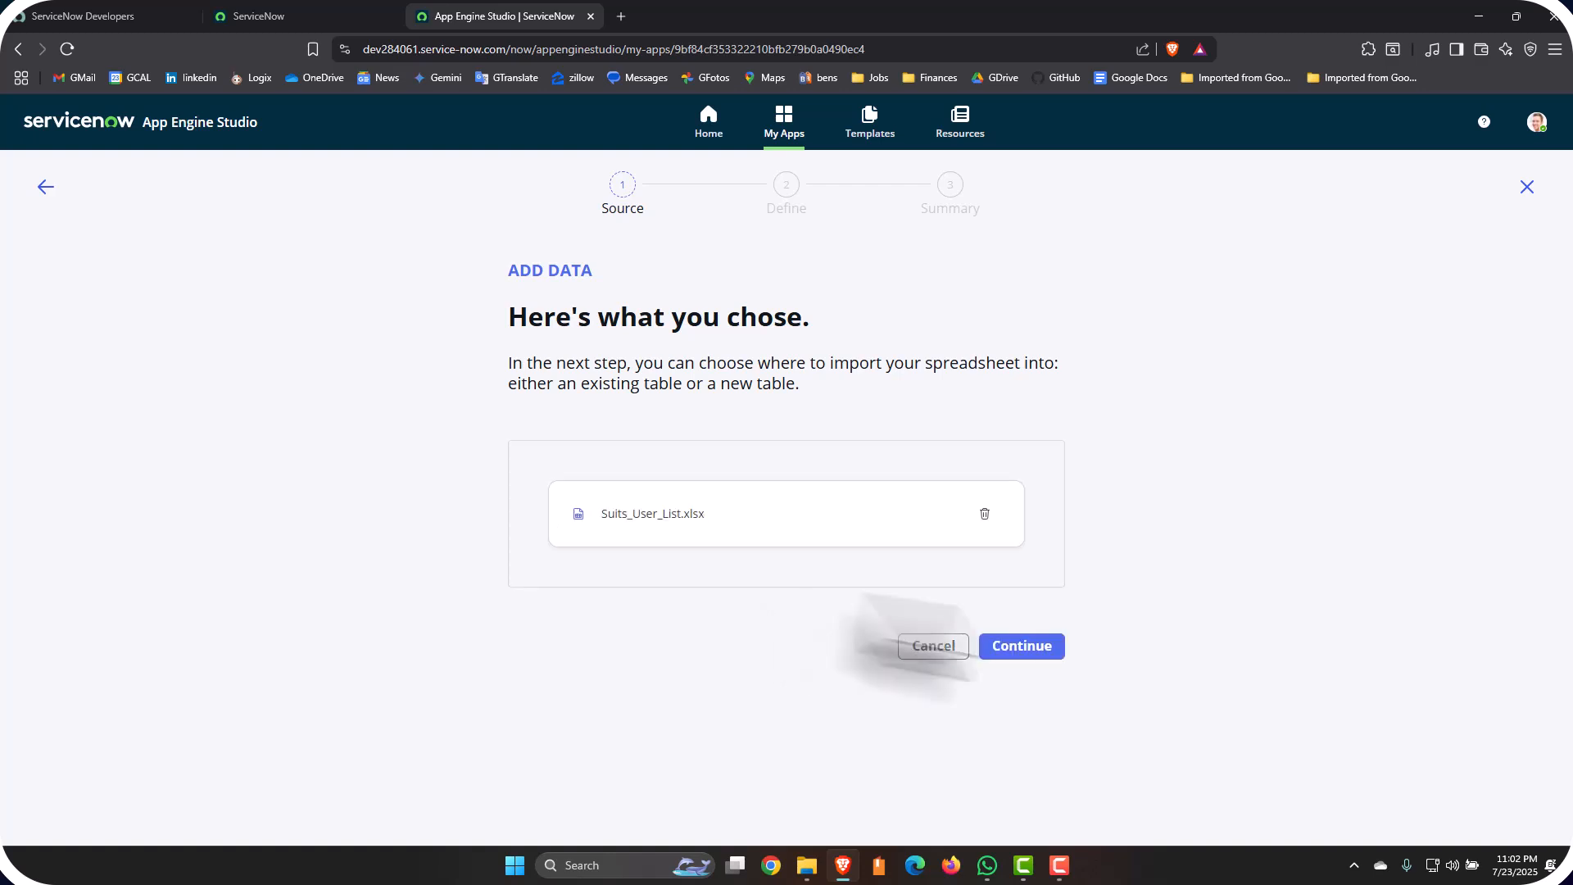
click(1016, 647)
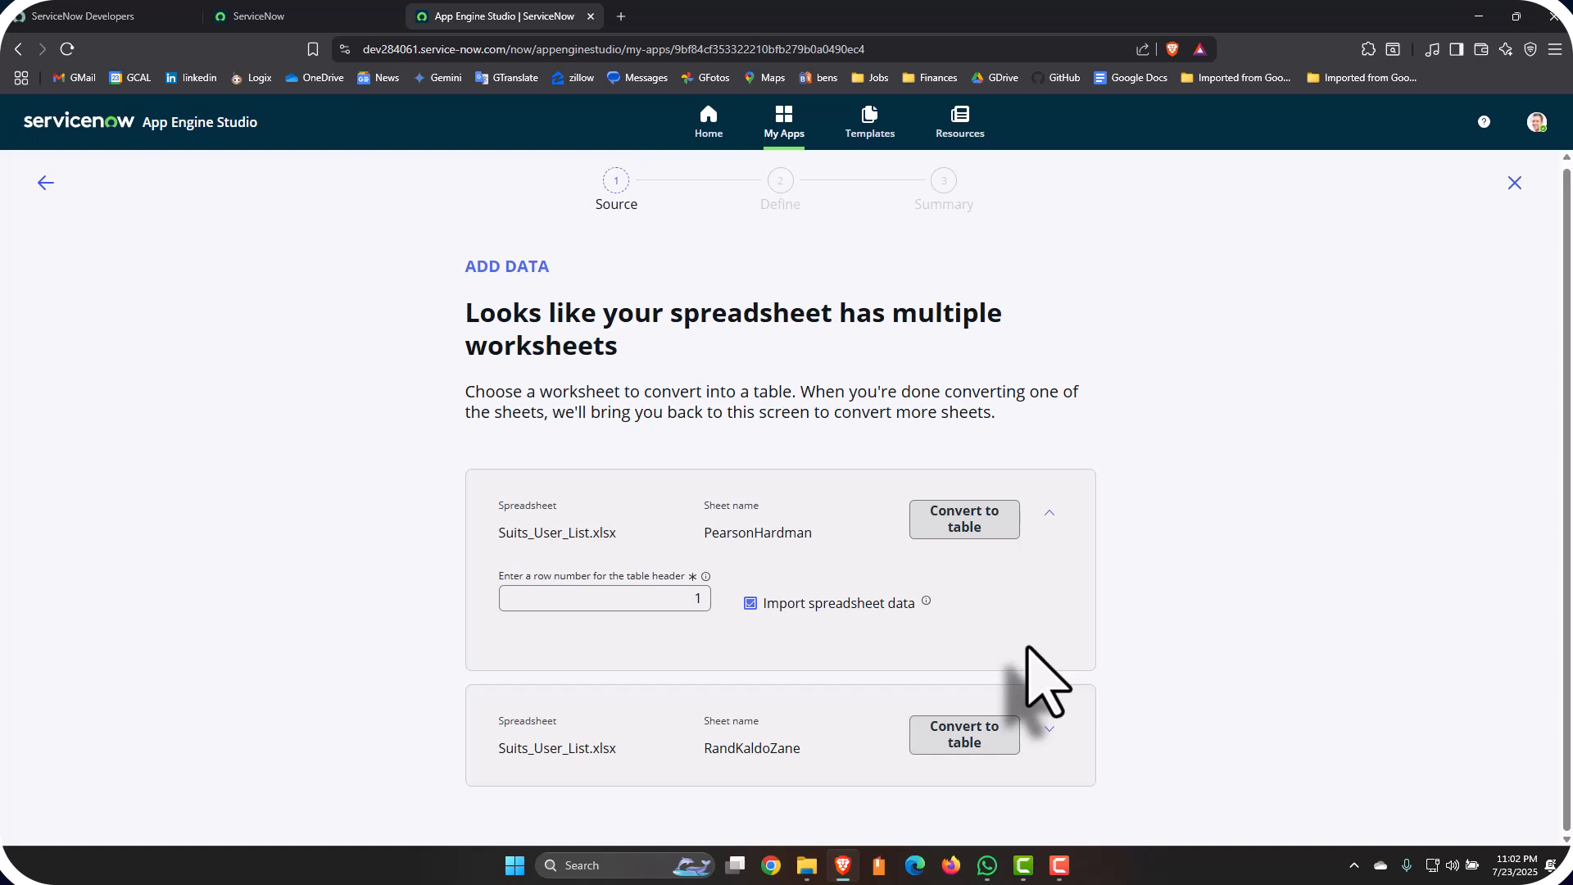
Enable importing of the spreadsheet data for the RandKaldoZane worksheet
click(1048, 728)
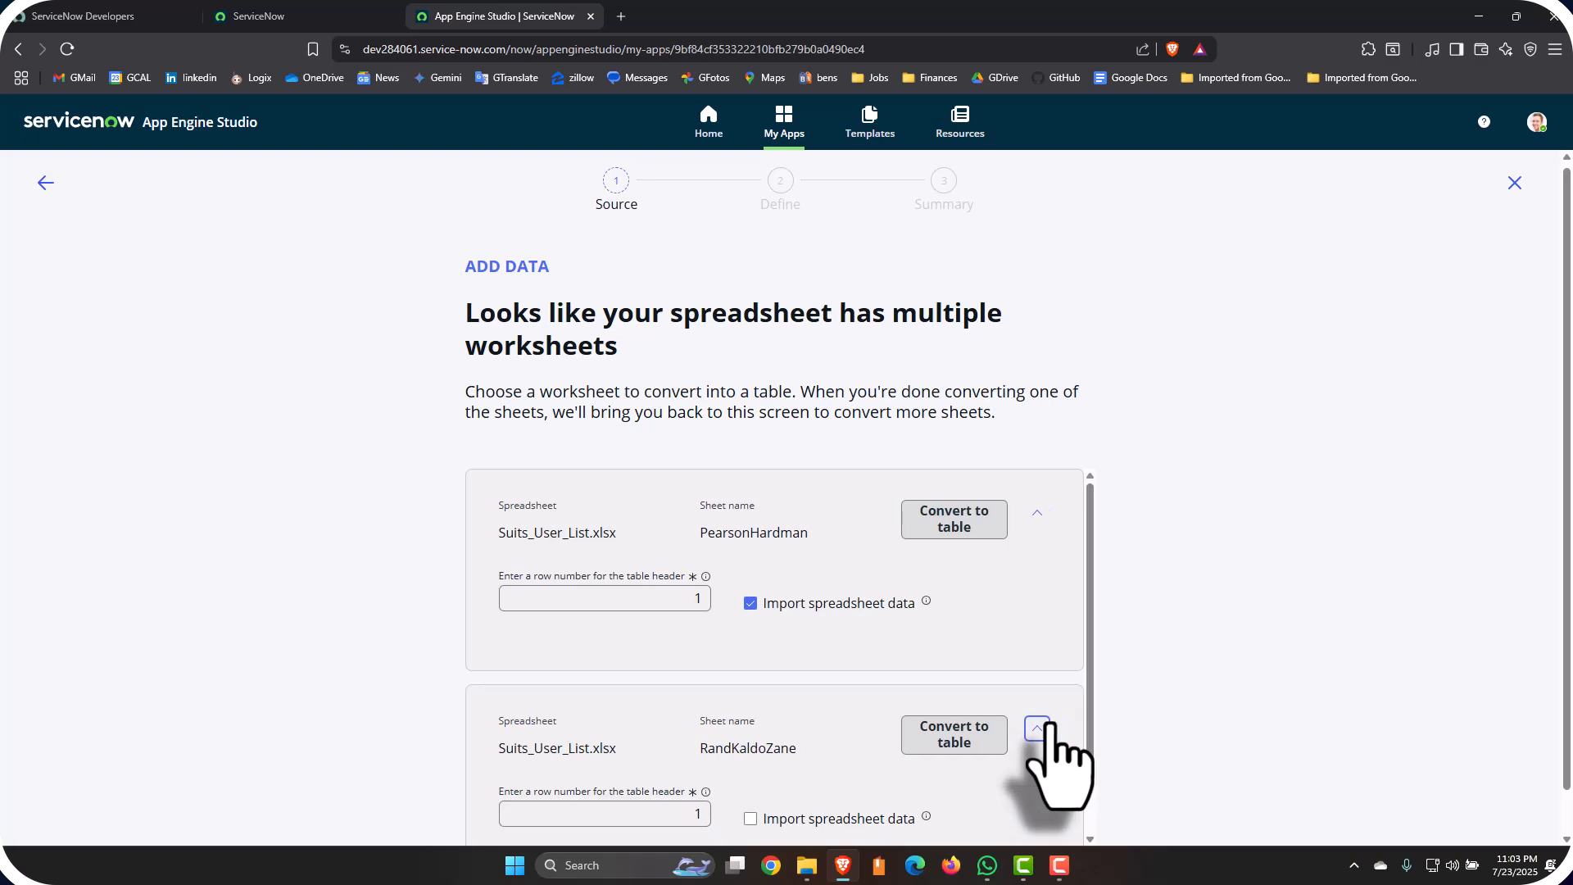
click(750, 764)
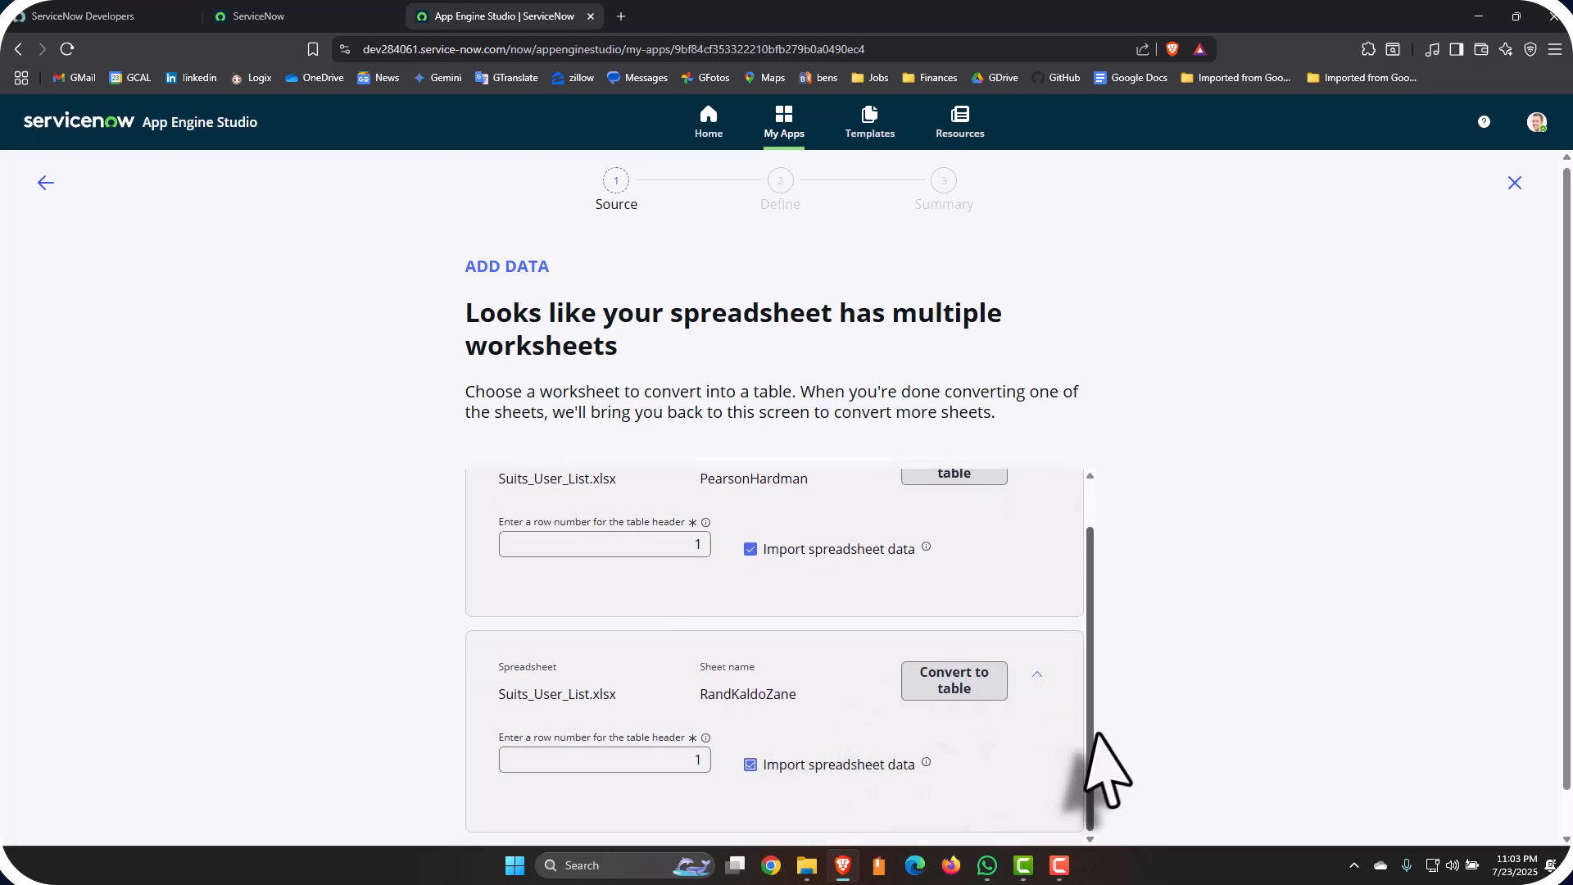
scroll(1078, 766, up, 1)
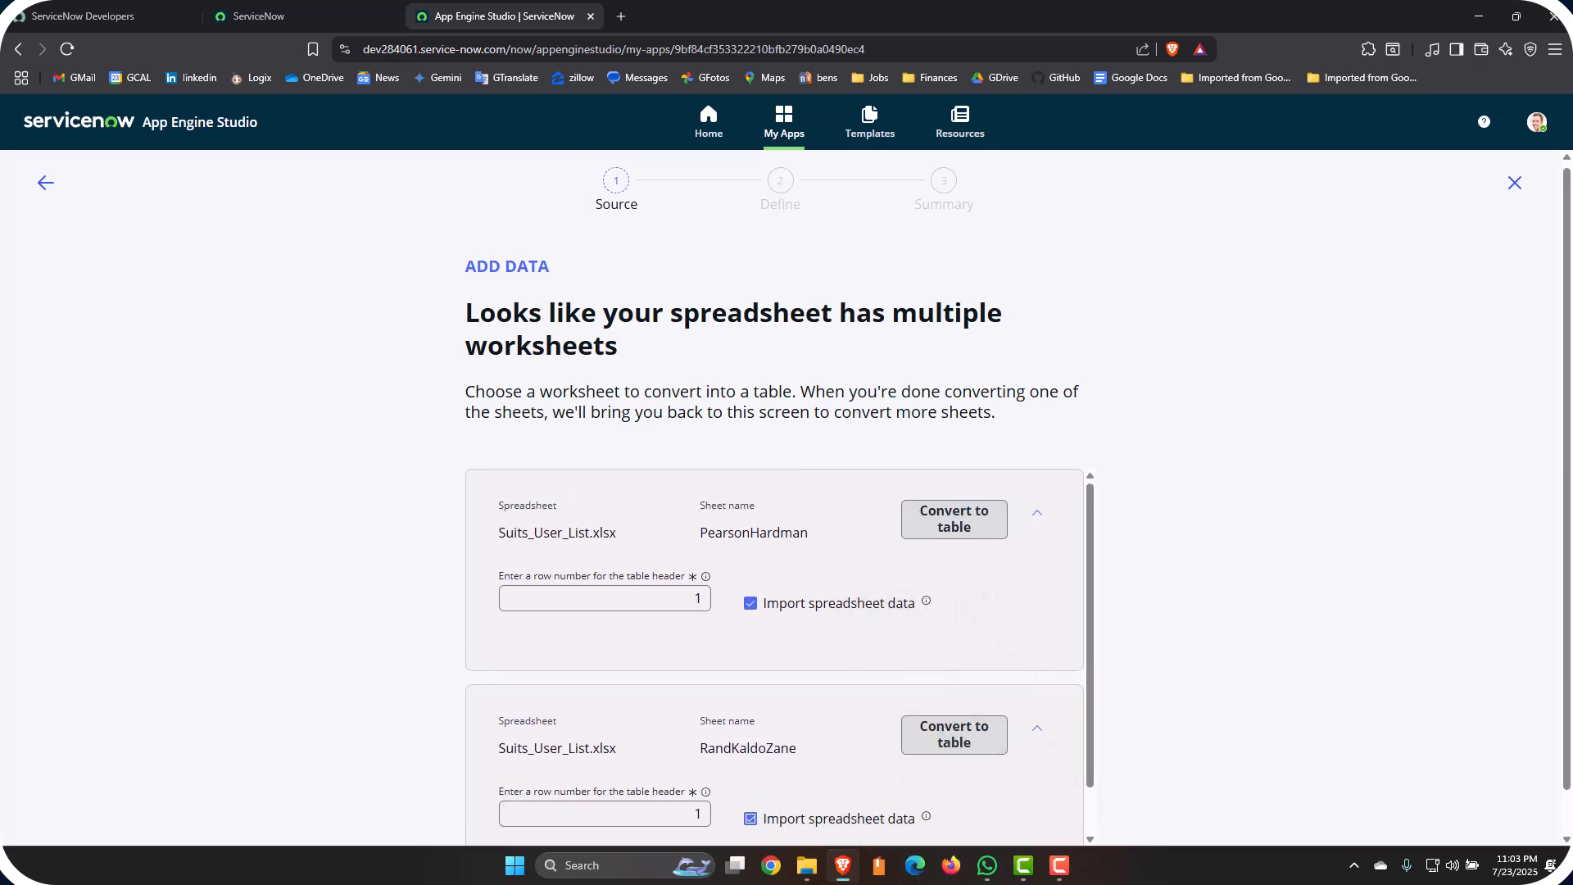
Convert the PearsonHardman worksheet into a new table, using the Create new table structure
click(844, 821)
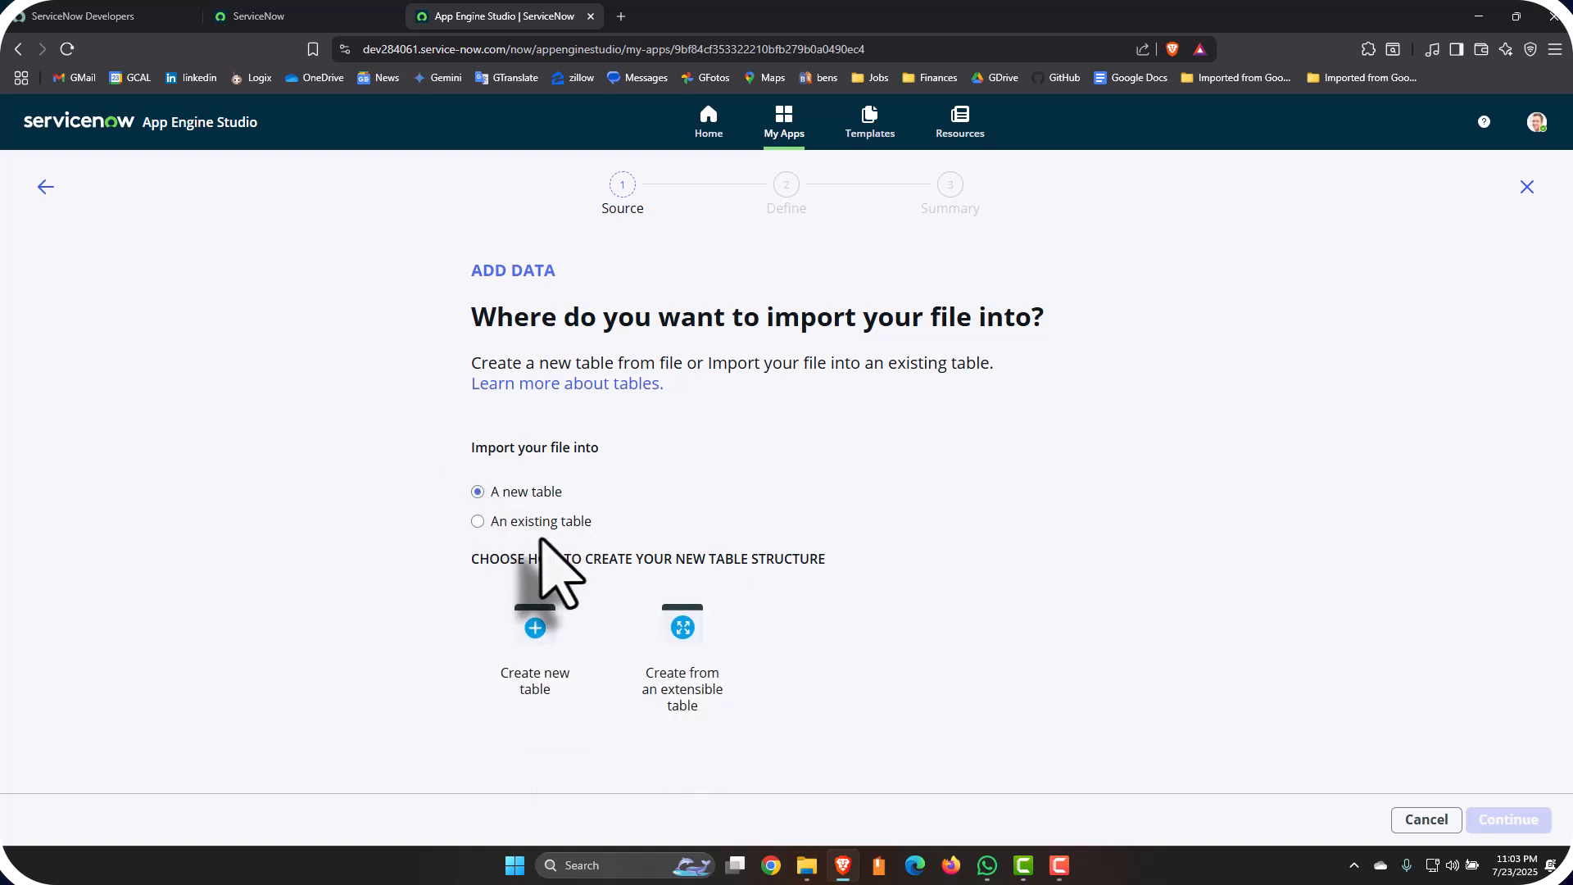
click(540, 685)
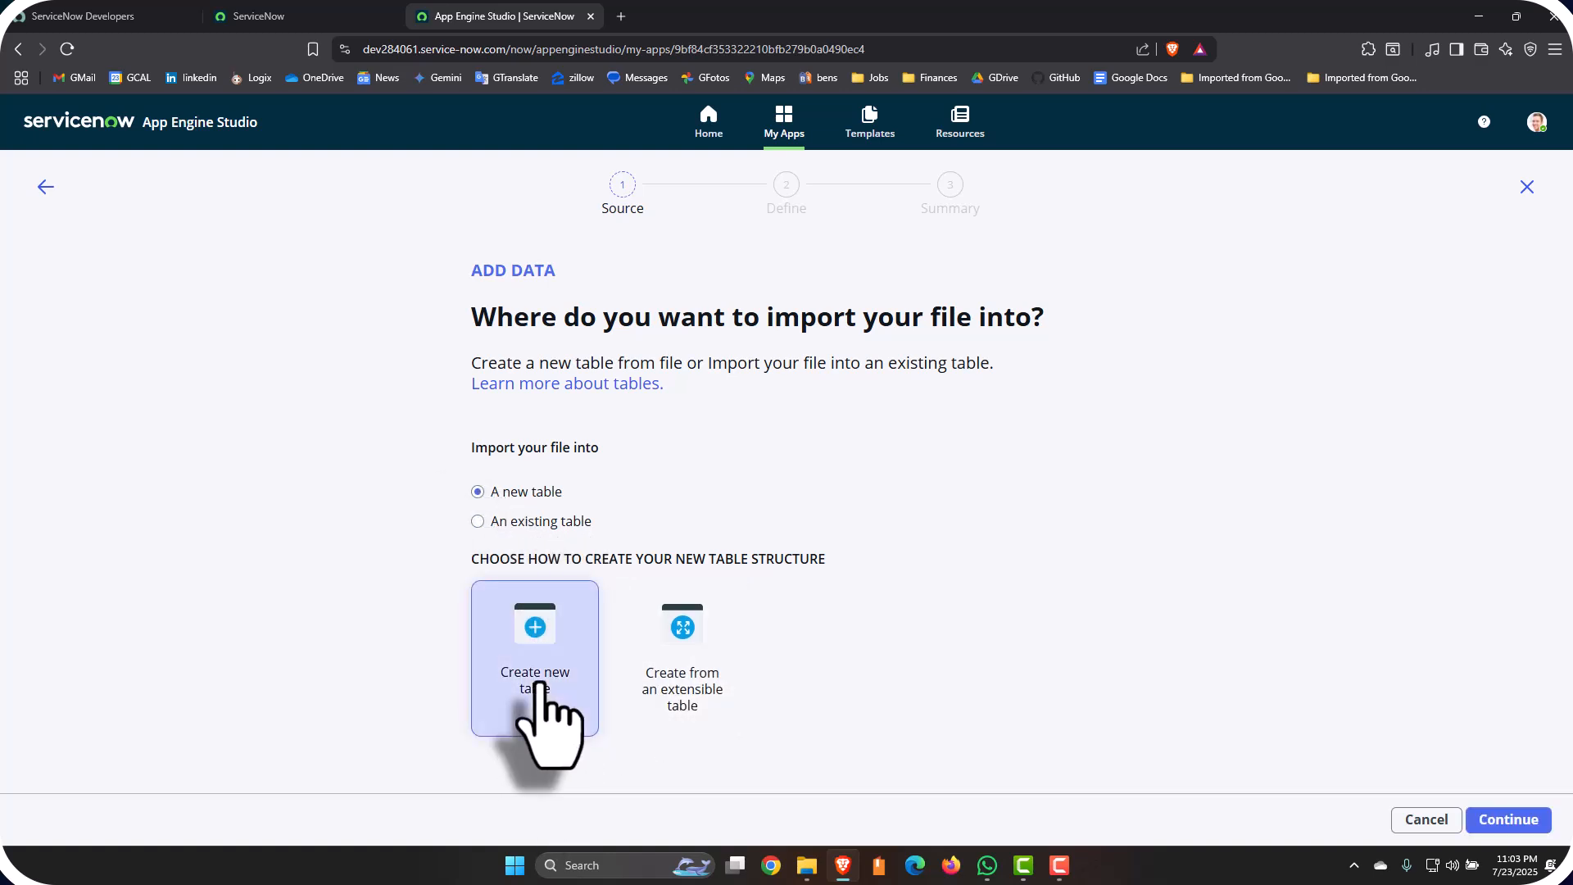
click(1492, 822)
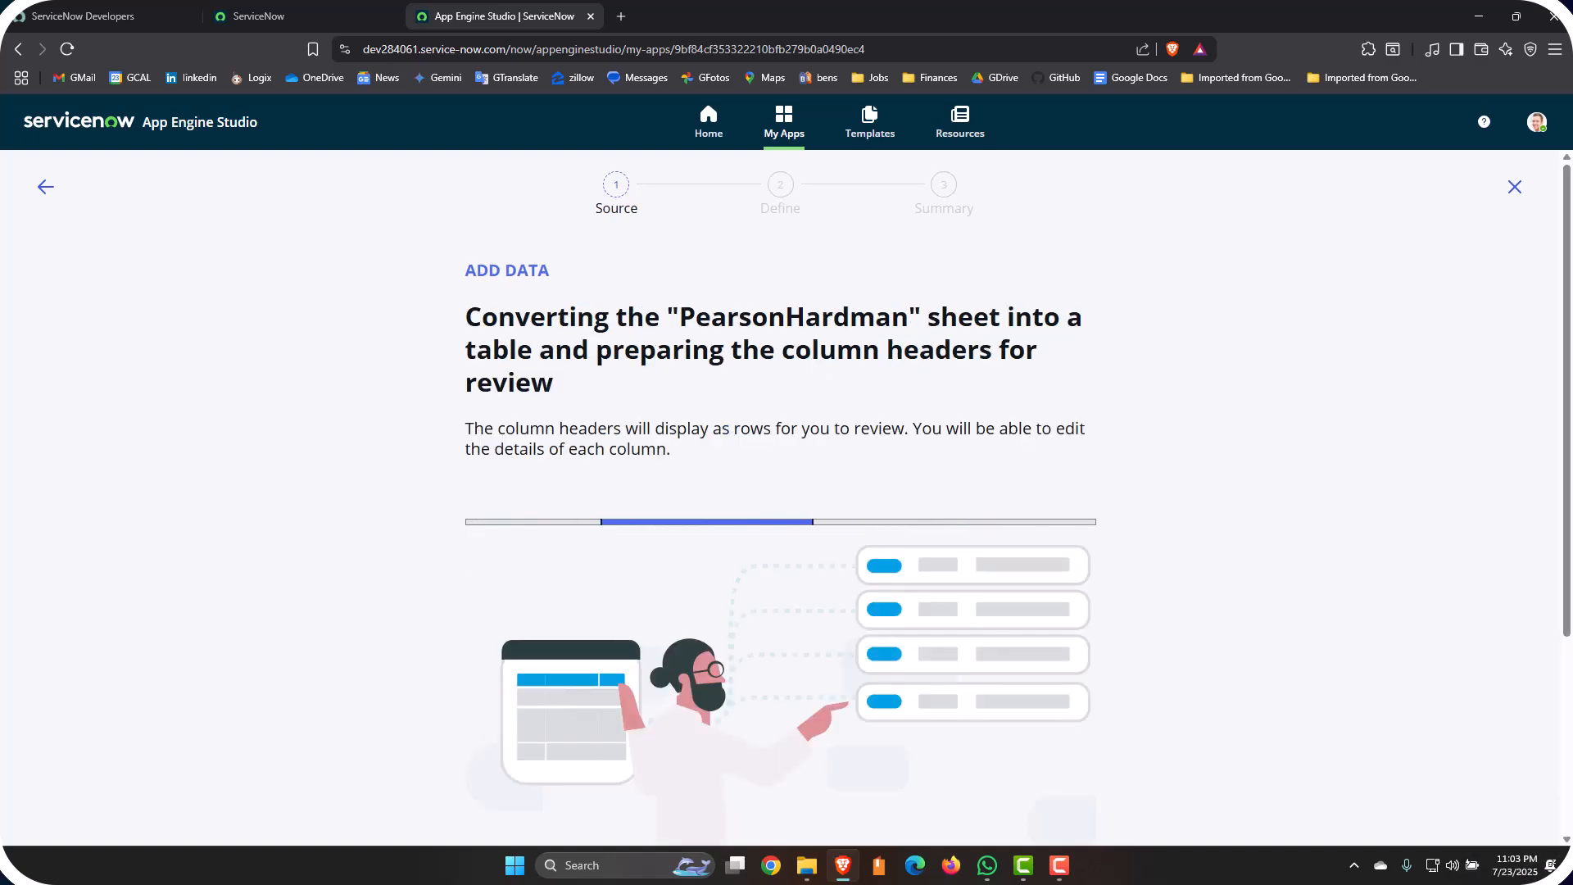
Review the imported PearsonHardman fields against the workbook's columns and accept them without edits
scroll(625, 580, down, 3)
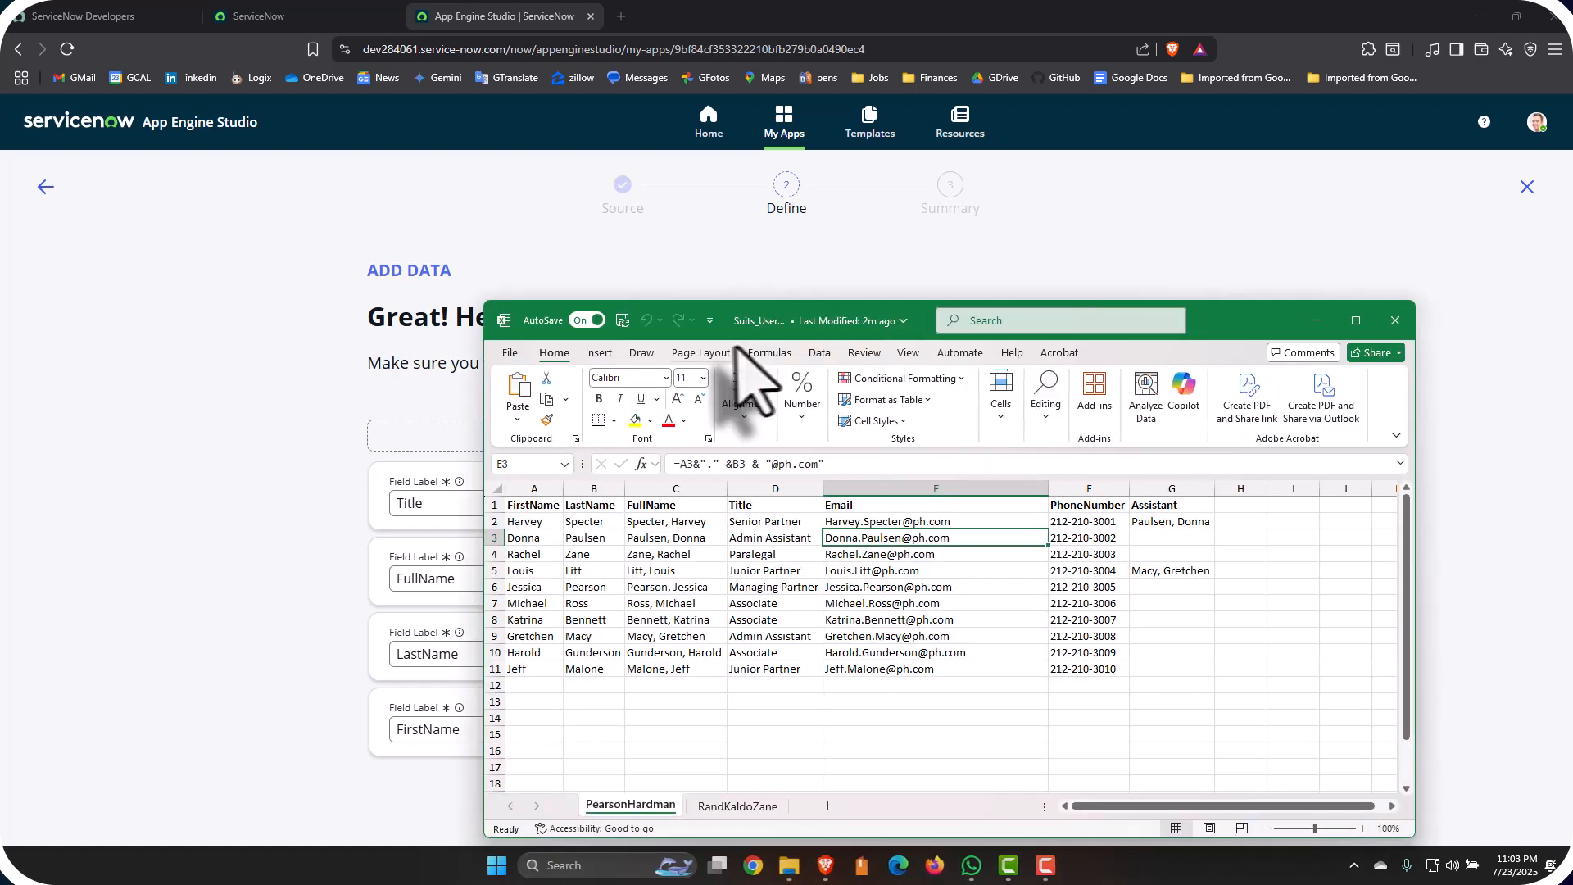
drag(918, 316, 1572, 321)
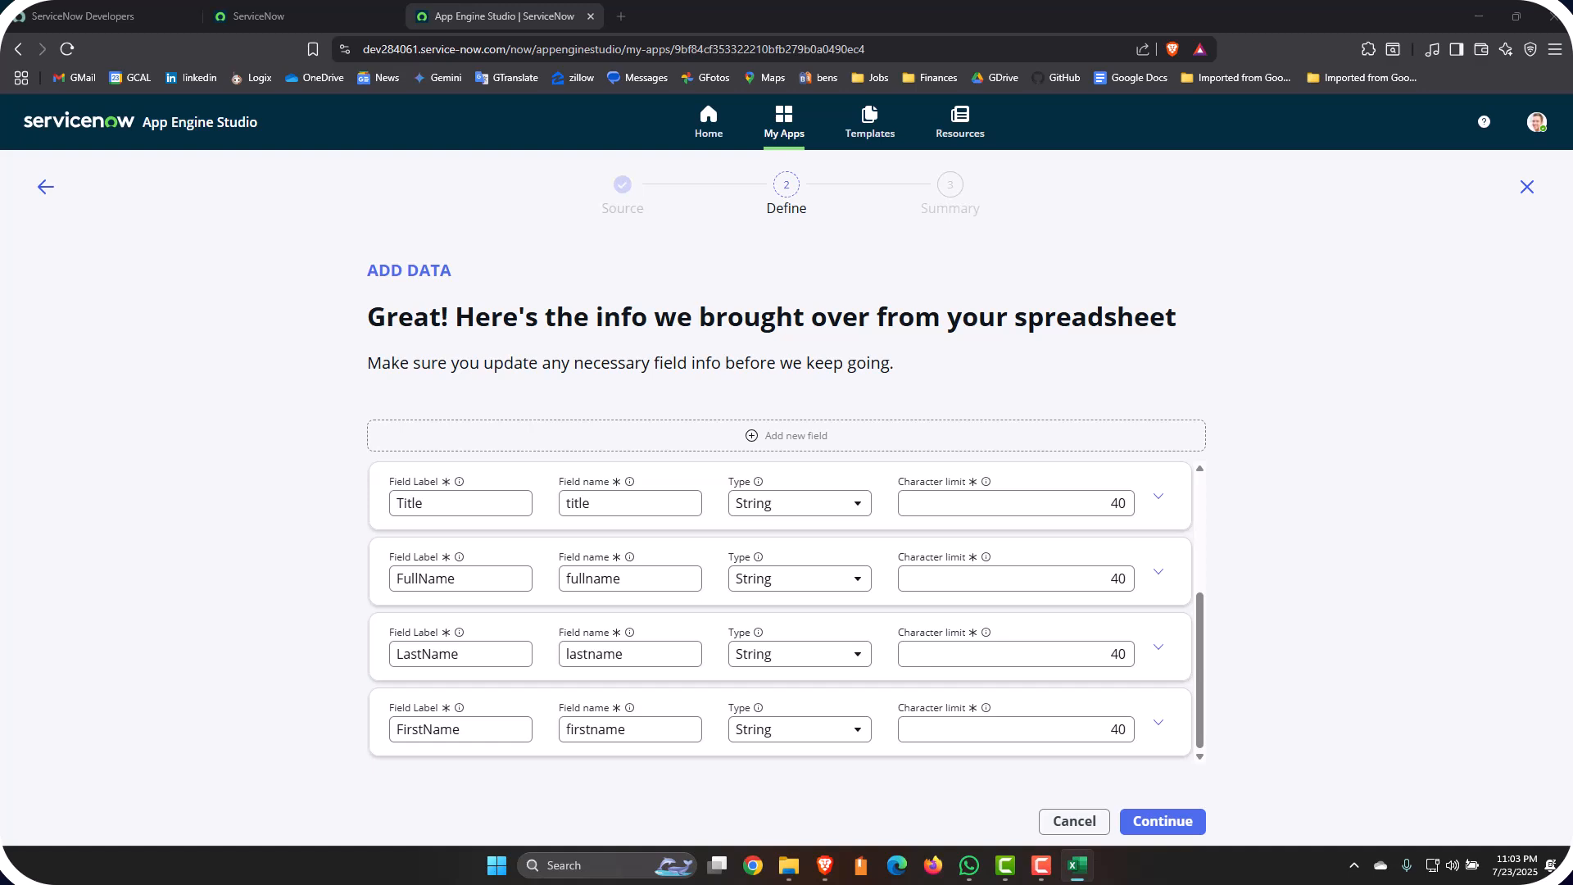
click(1297, 668)
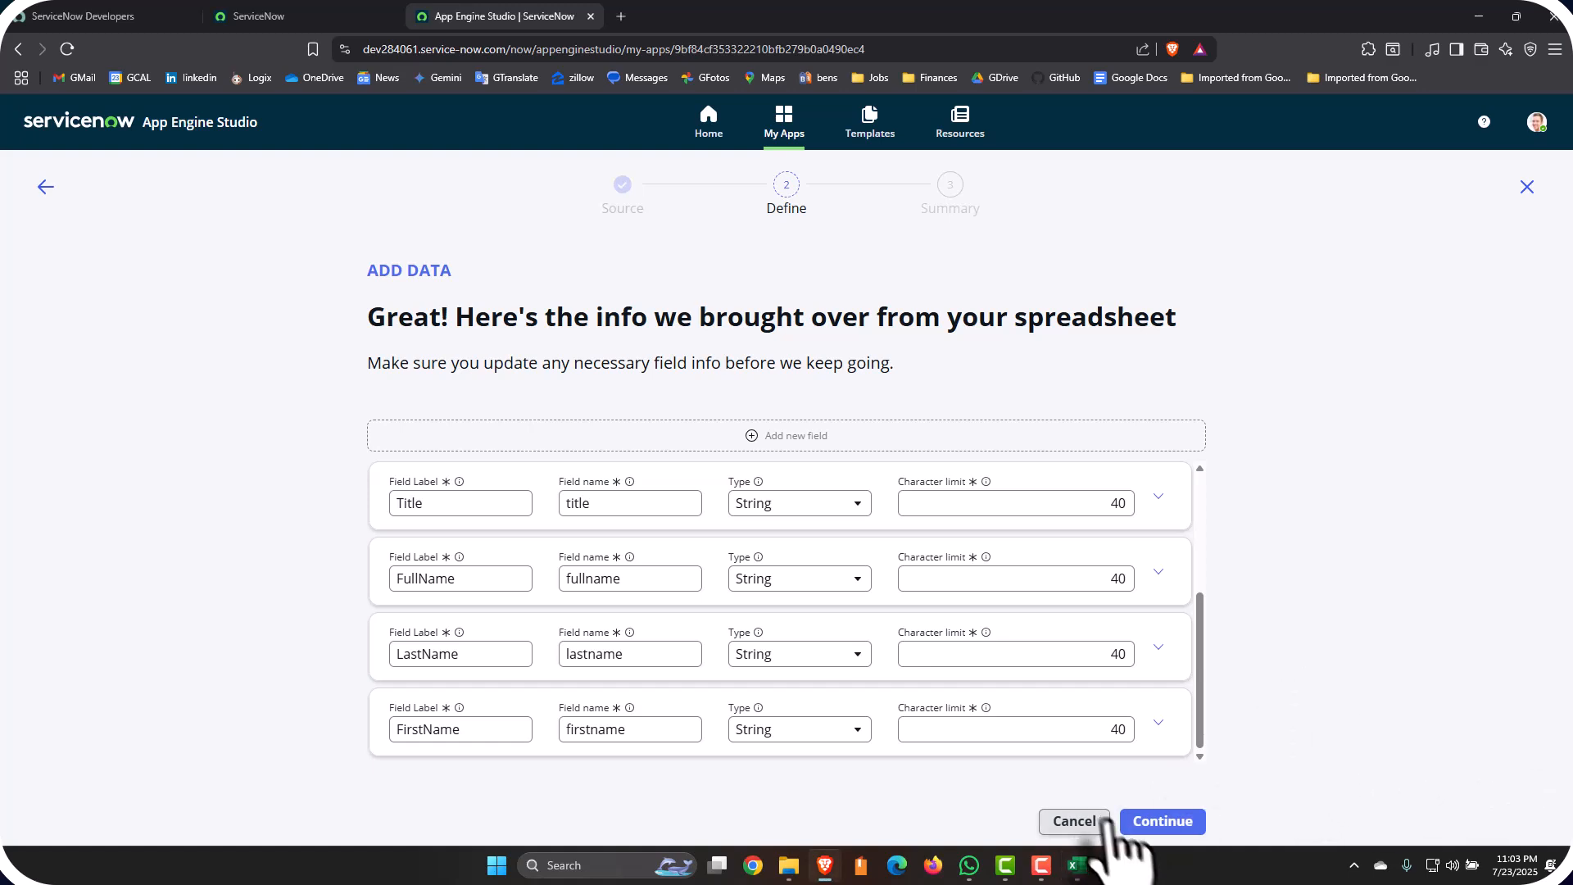
click(1159, 822)
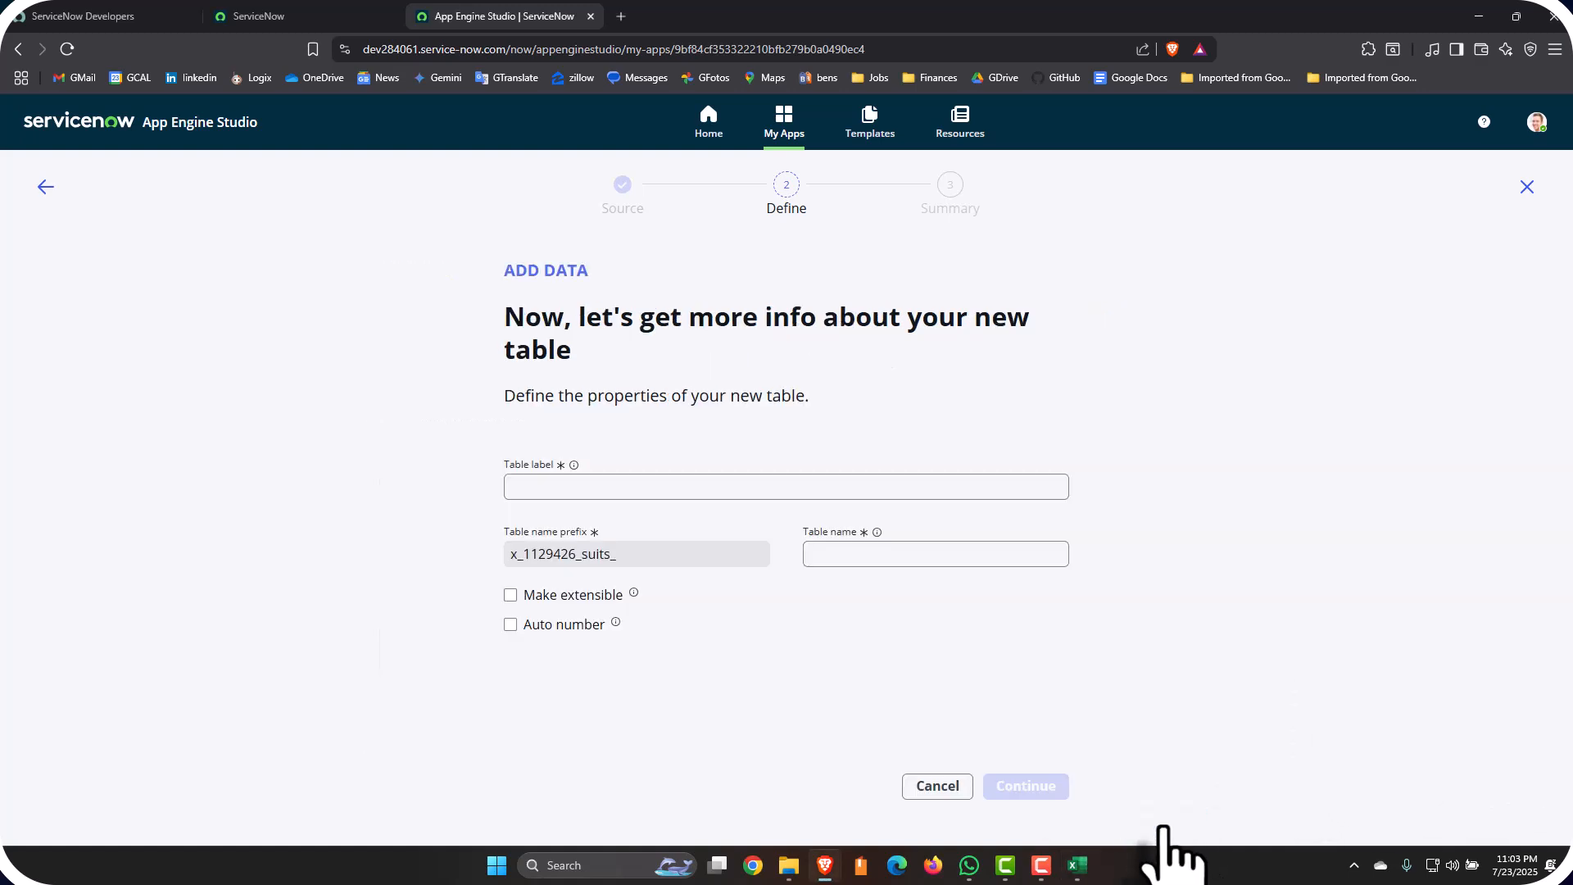
Set the new table's label to PearsonHardman and make the table extensible
click(571, 487)
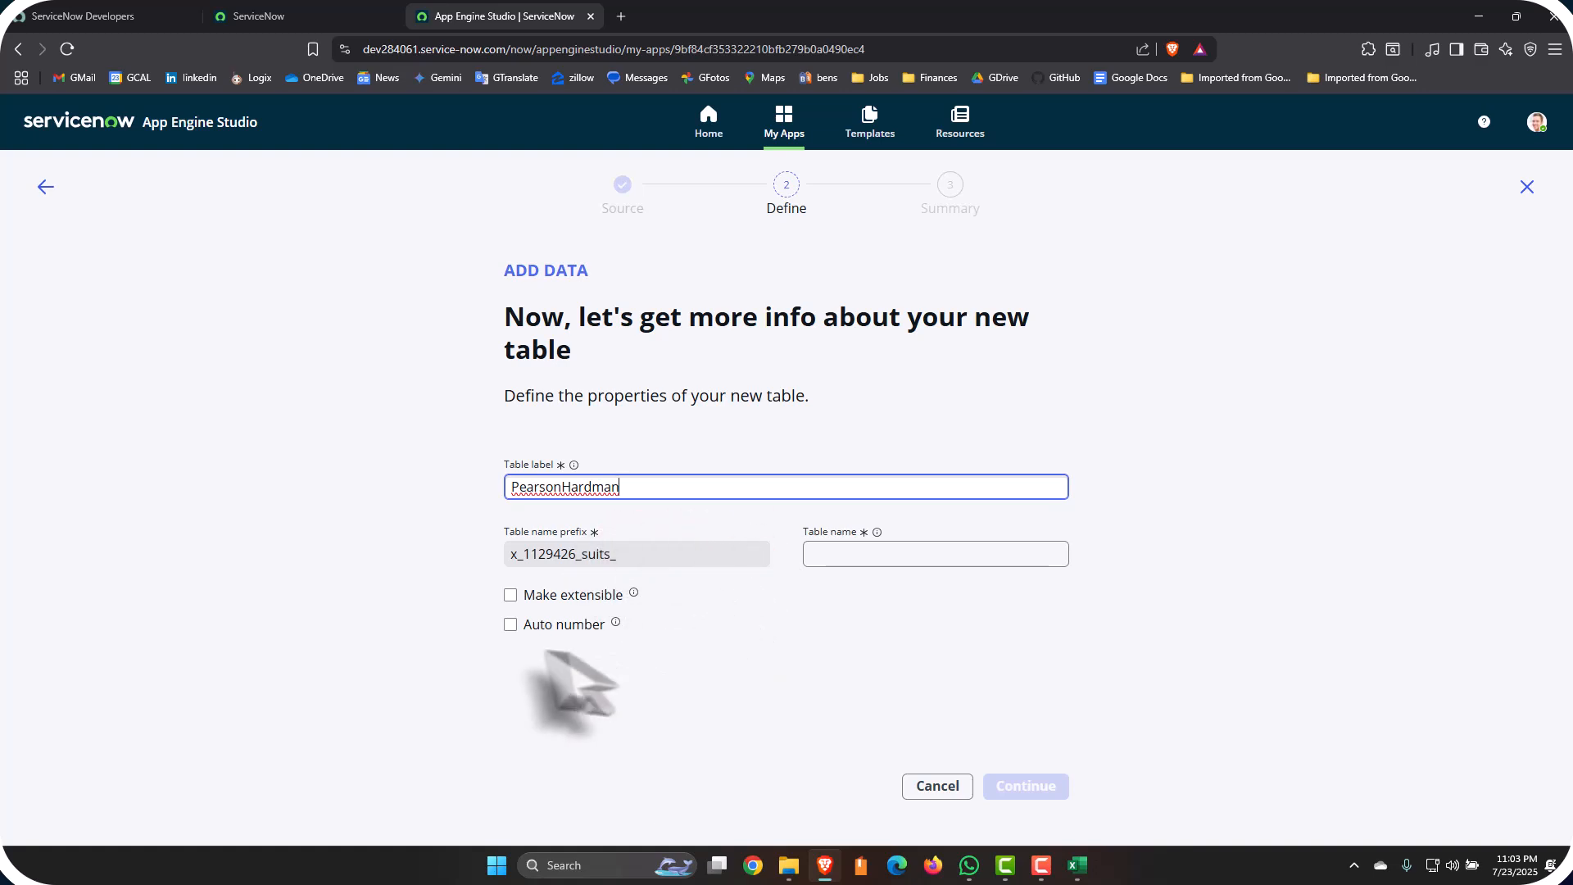
click(511, 596)
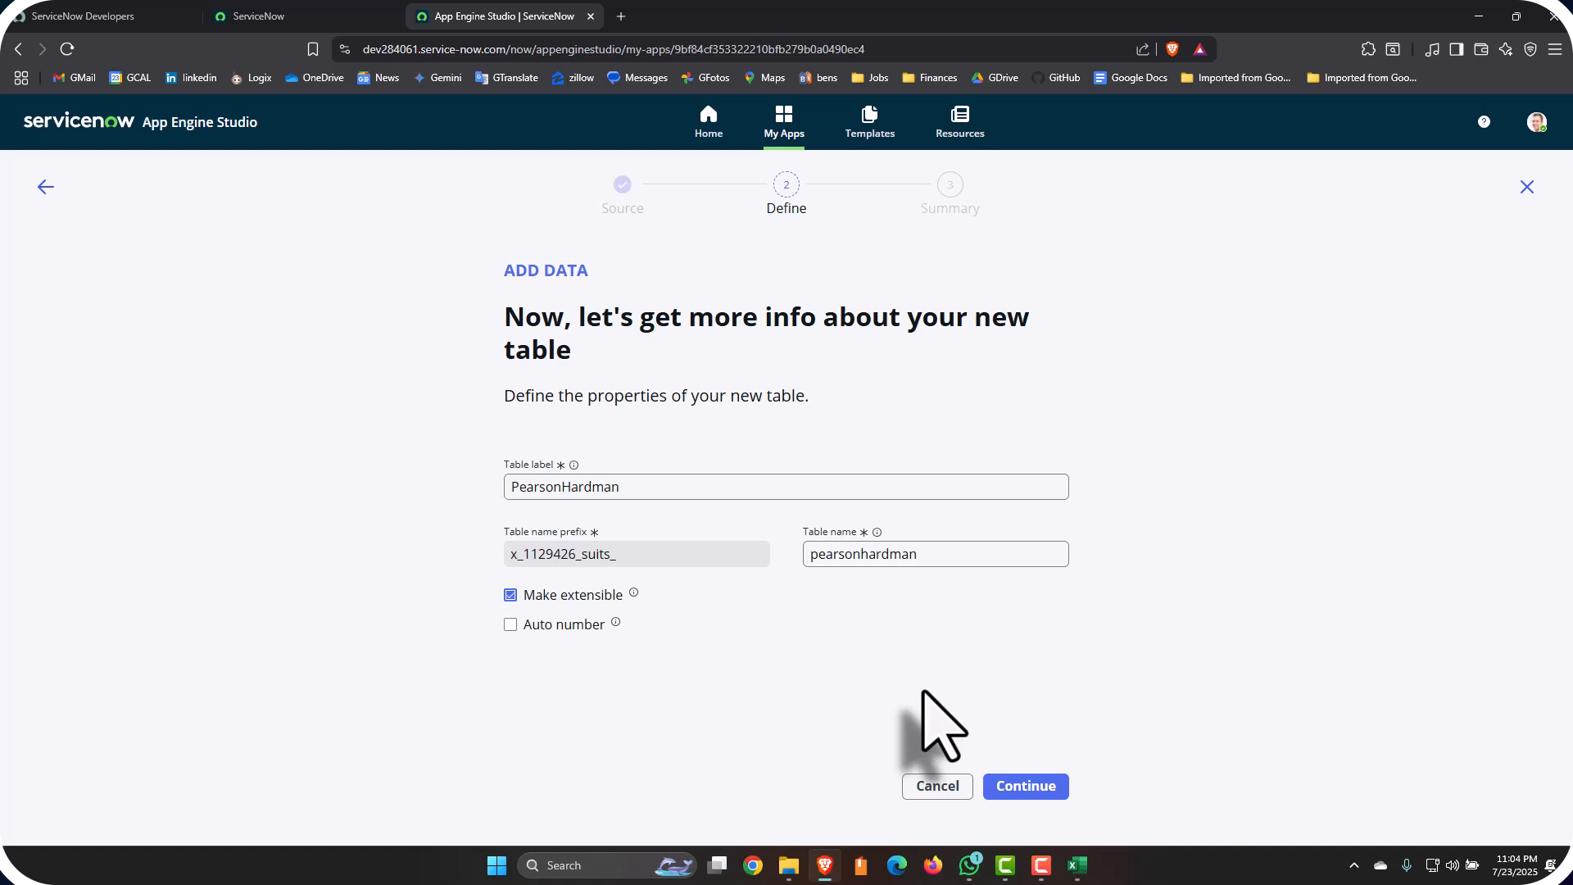
click(1018, 788)
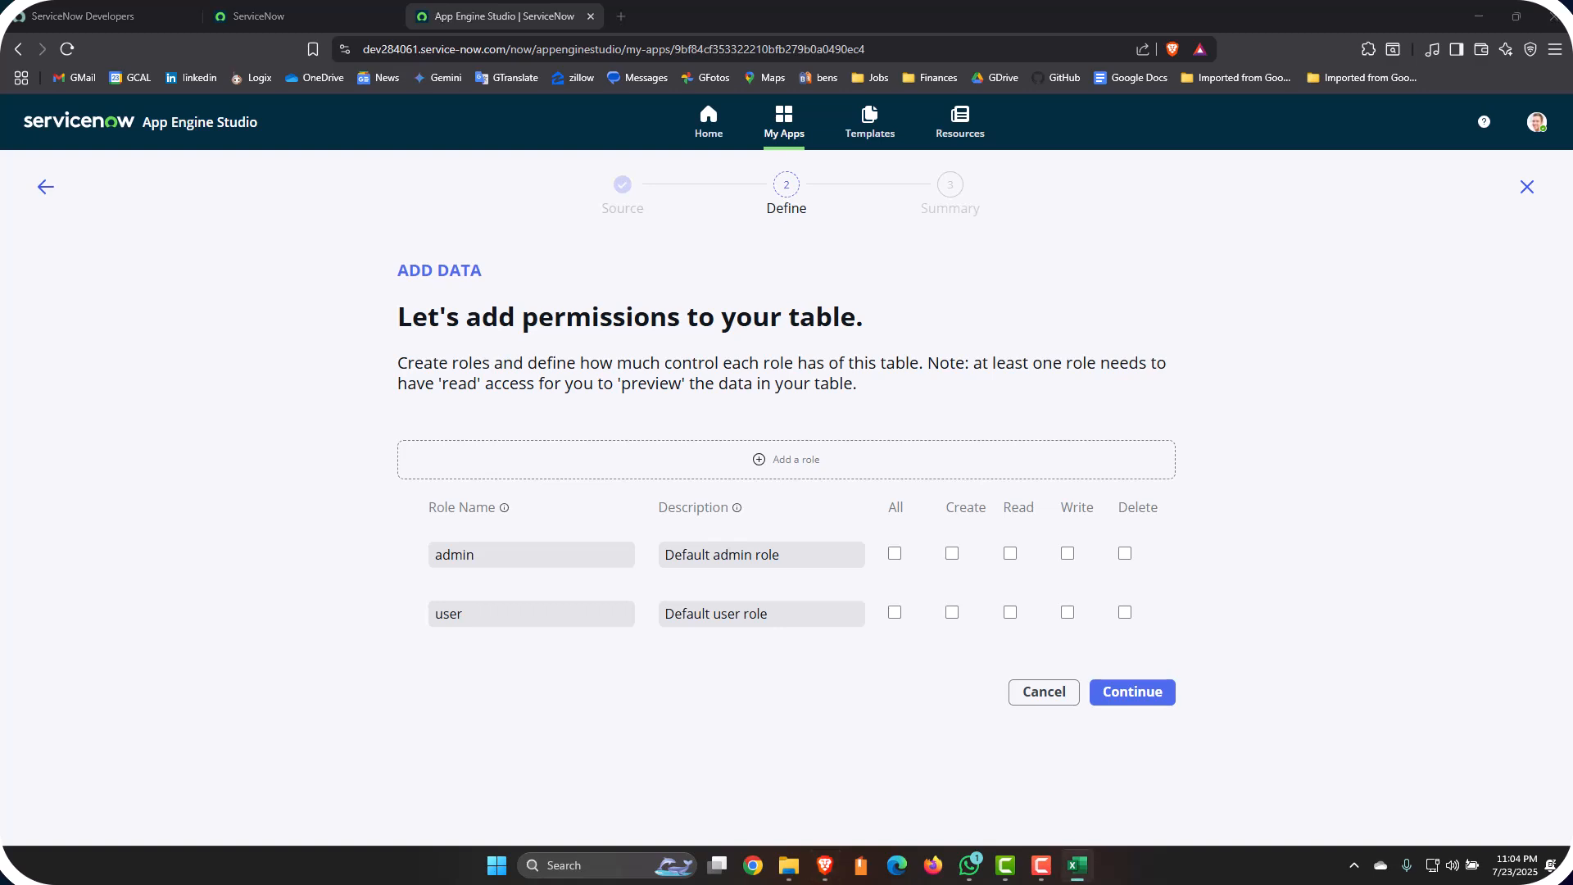
Grant the admin role all permissions and the user role Create, Read and Write without Delete, and add the table
click(894, 553)
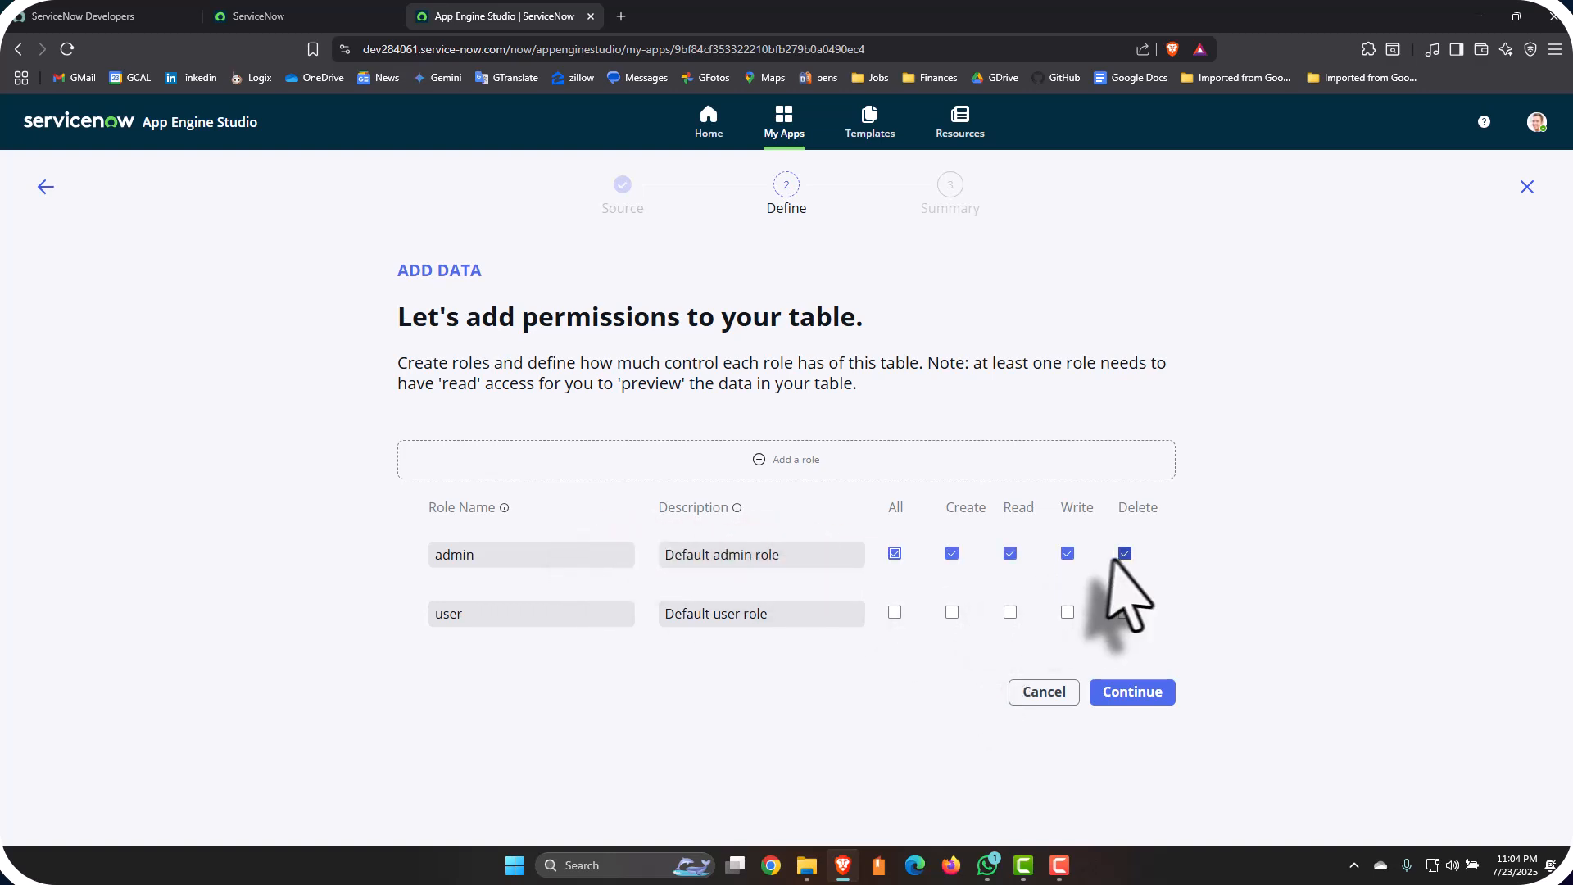
click(895, 612)
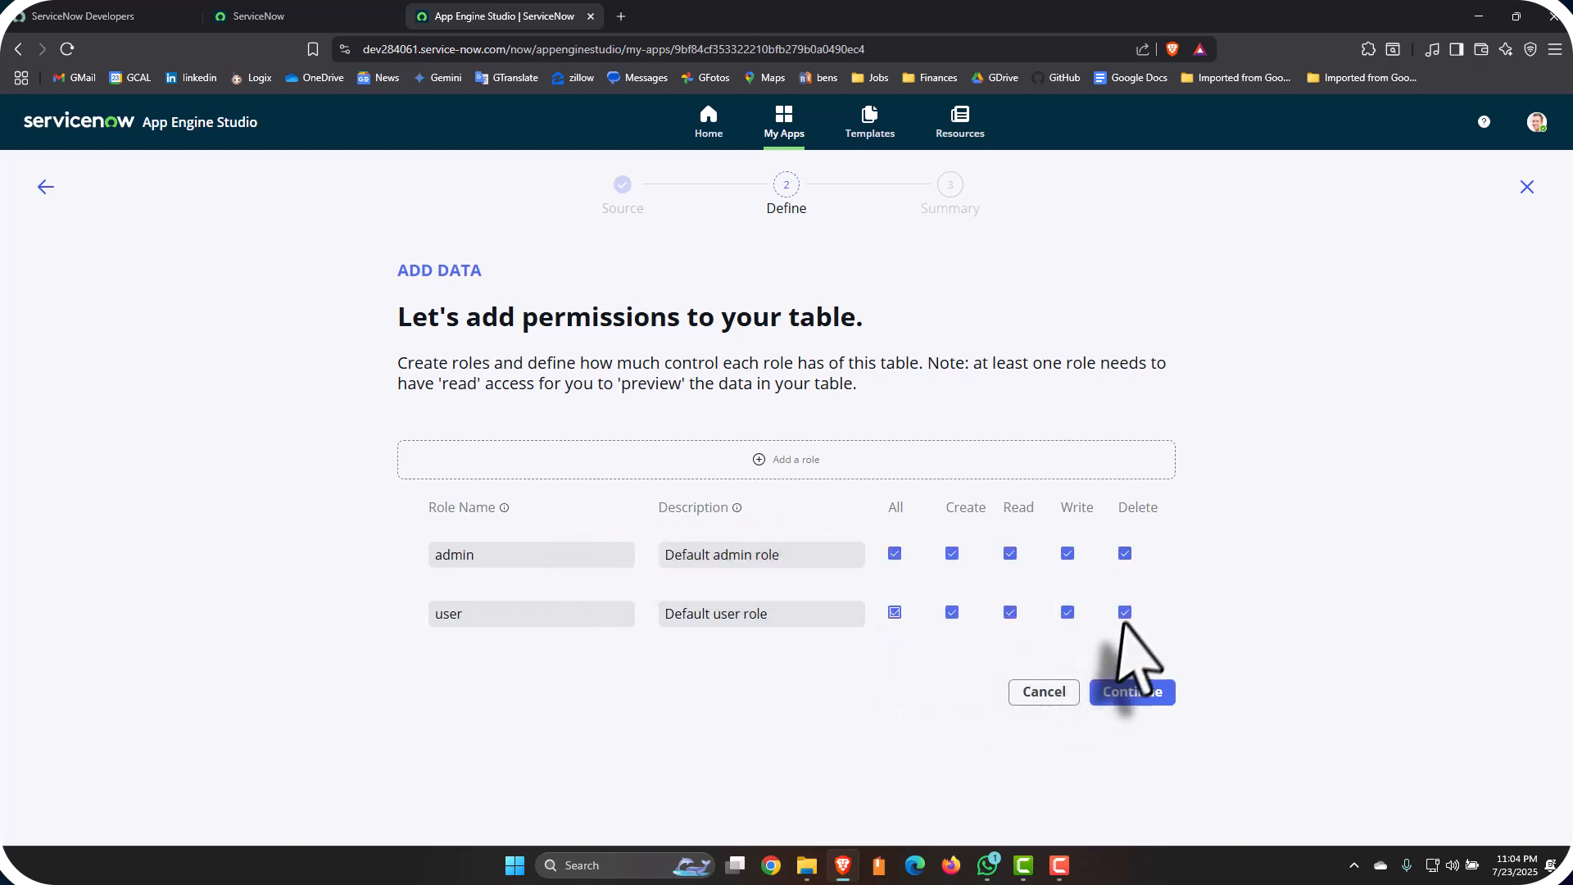
click(1124, 612)
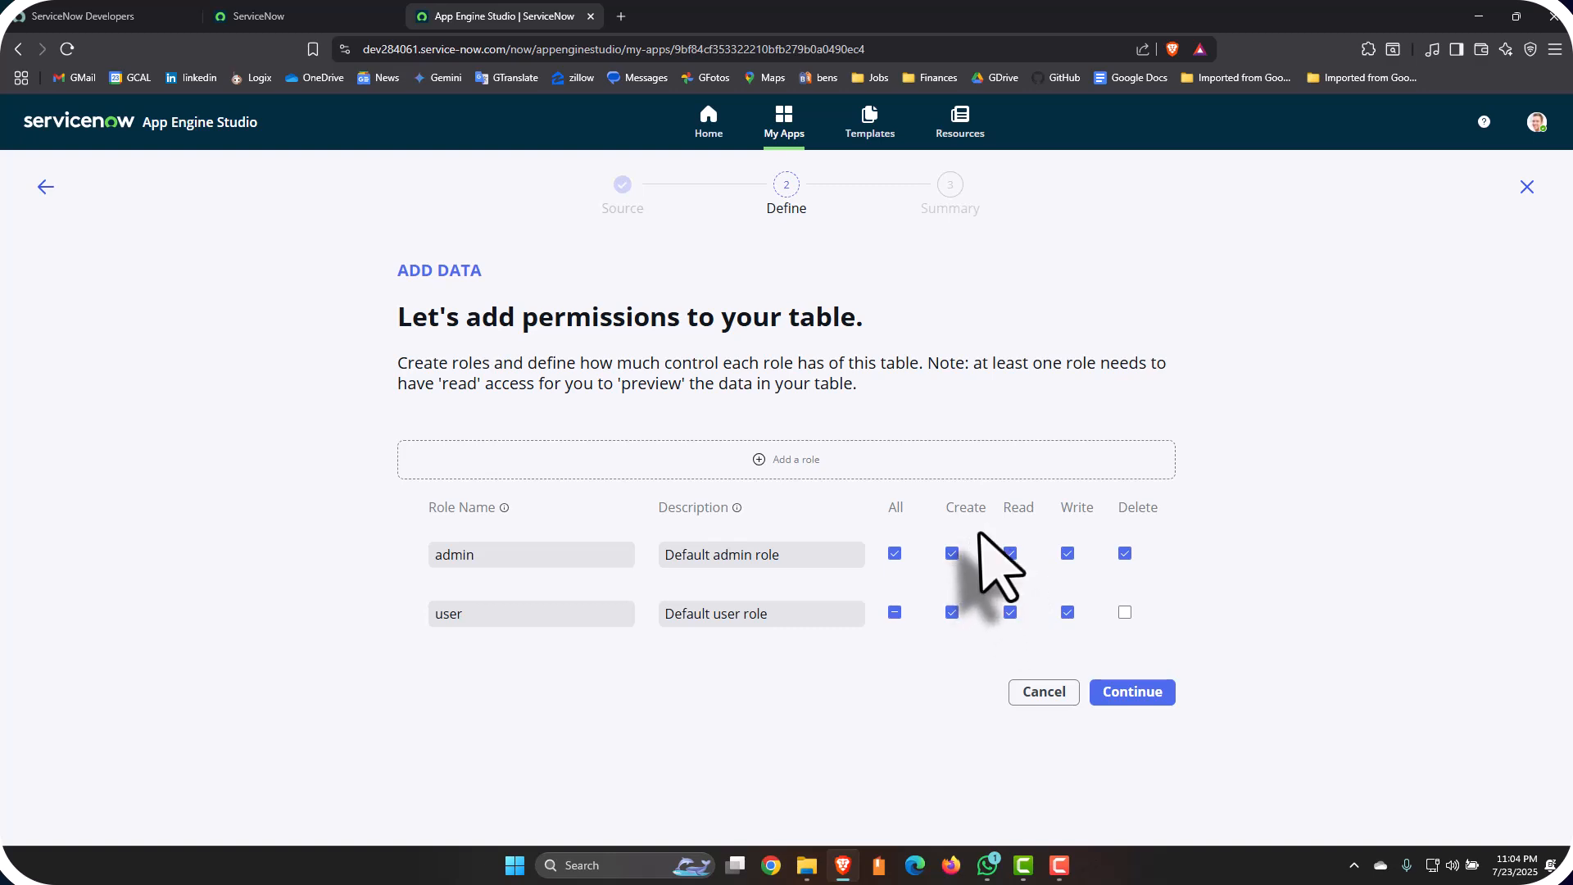
click(1145, 701)
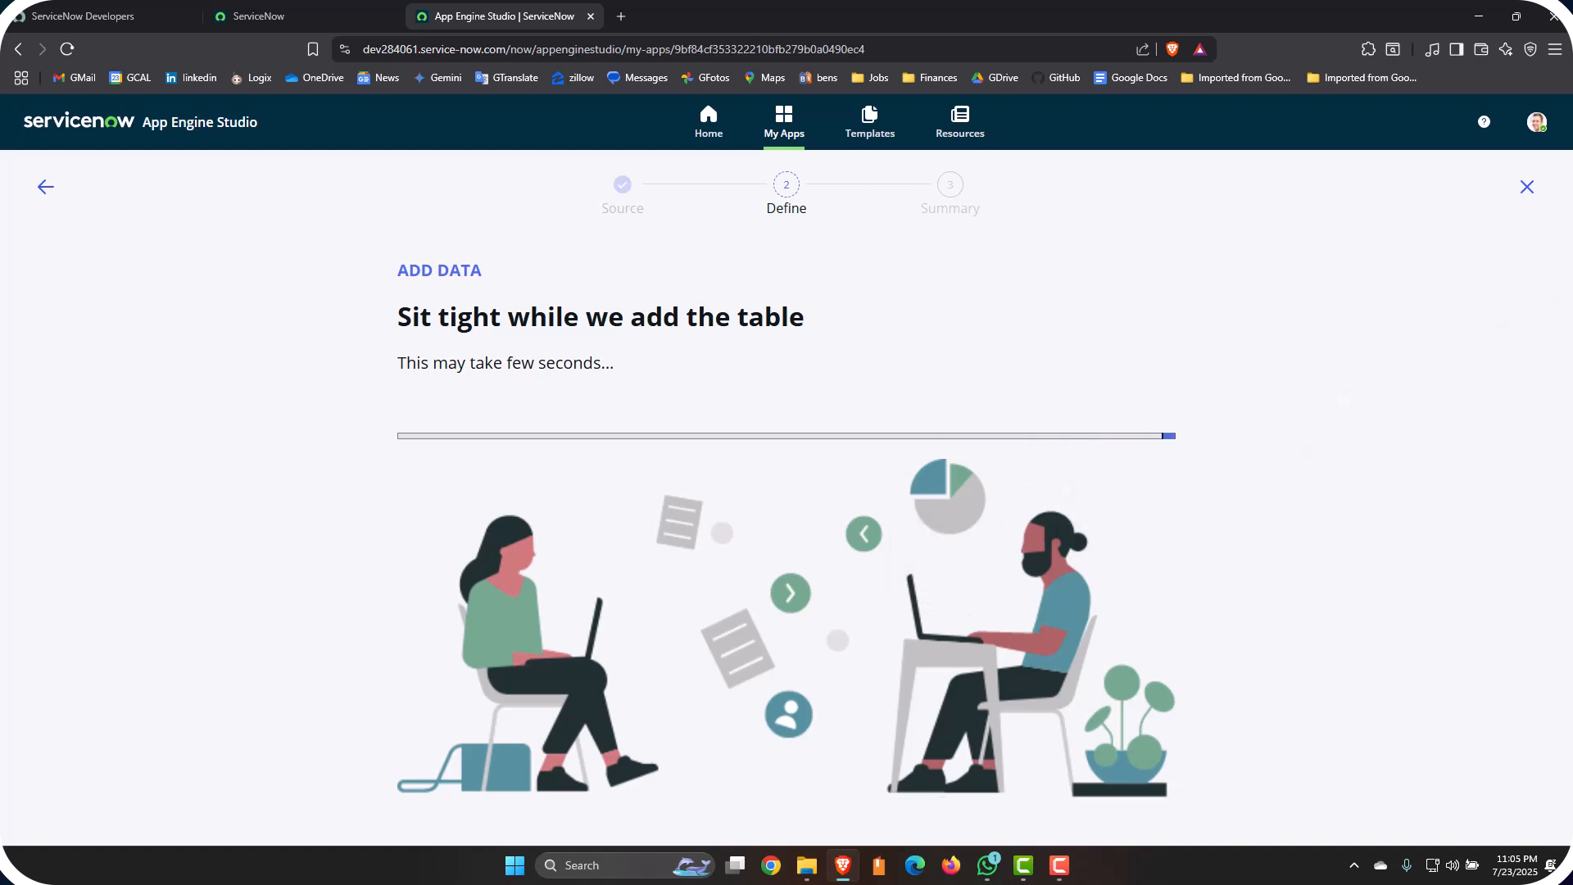
Enable importing of the spreadsheet data for the remaining RandKaldoZane sheet and start converting it to a table
scroll(844, 649, down, 1)
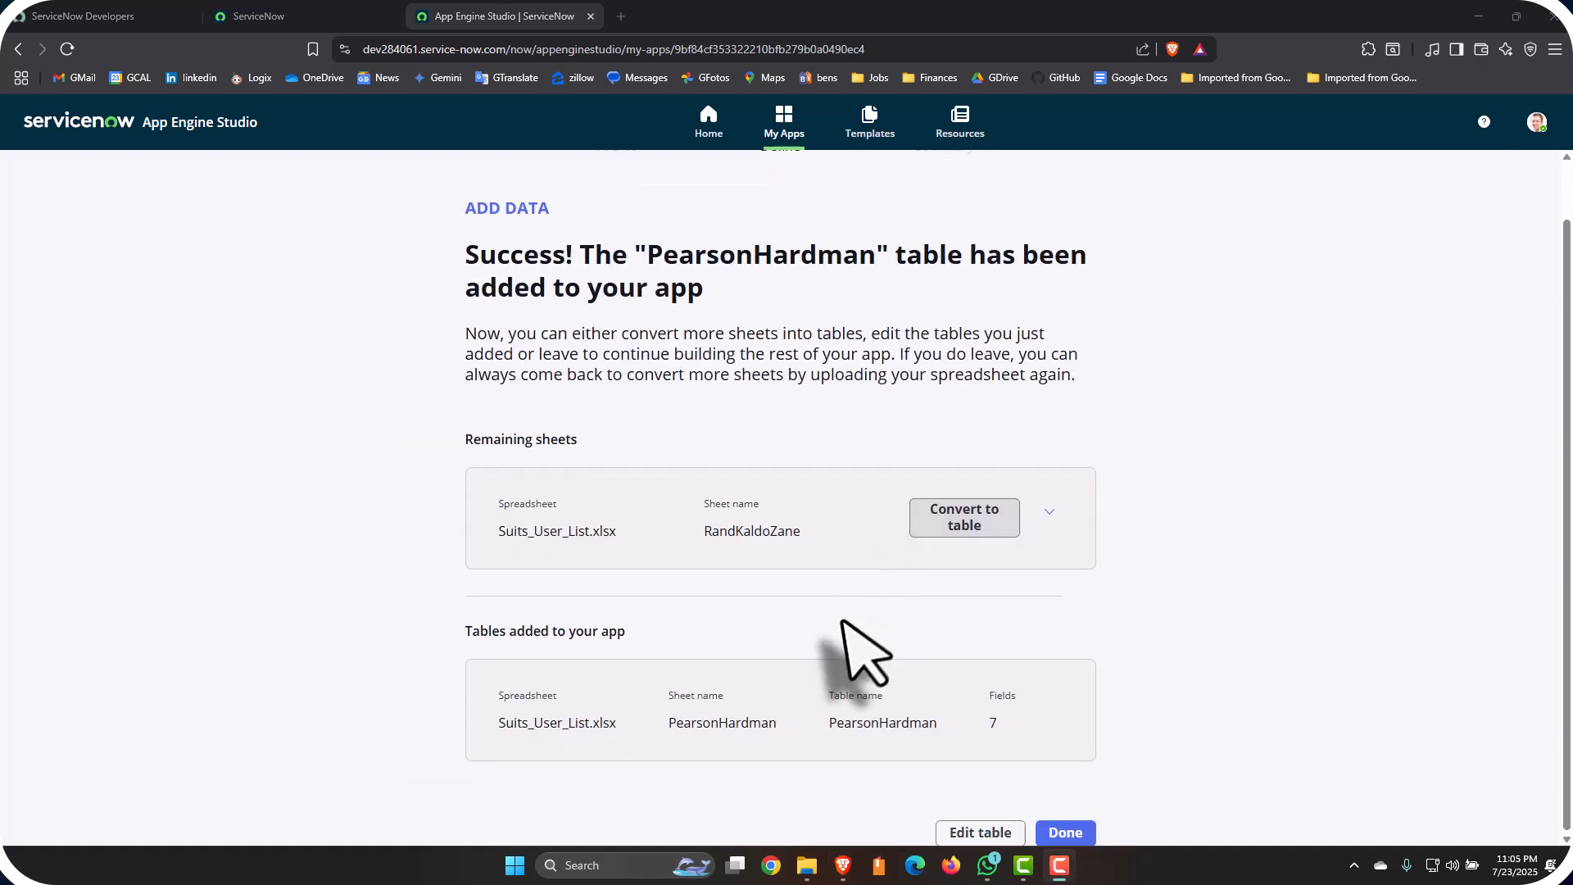
click(1050, 512)
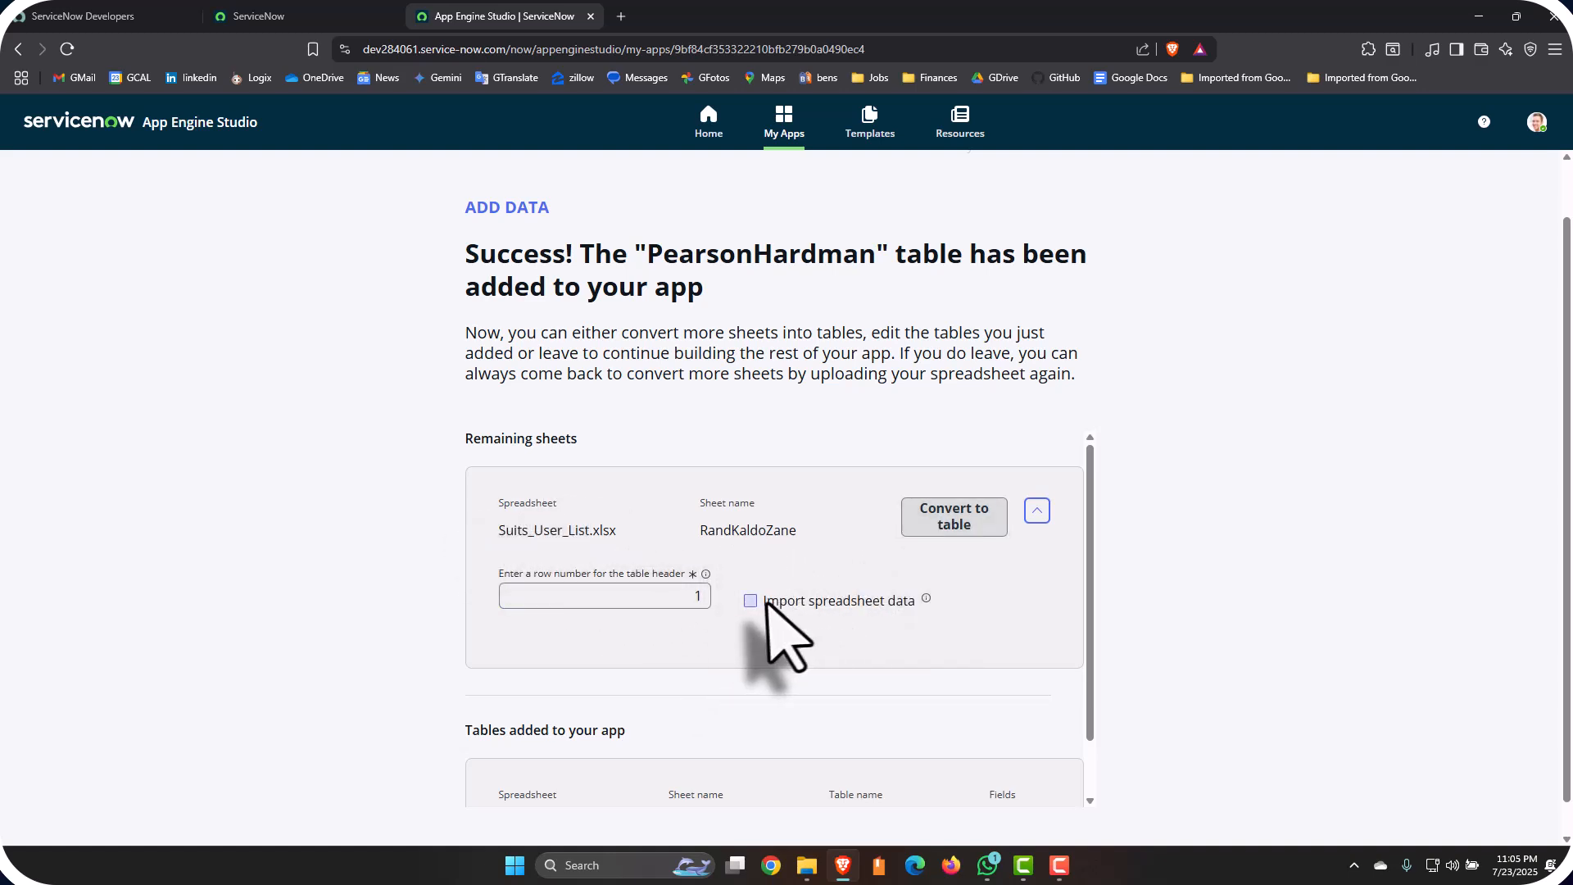
click(817, 606)
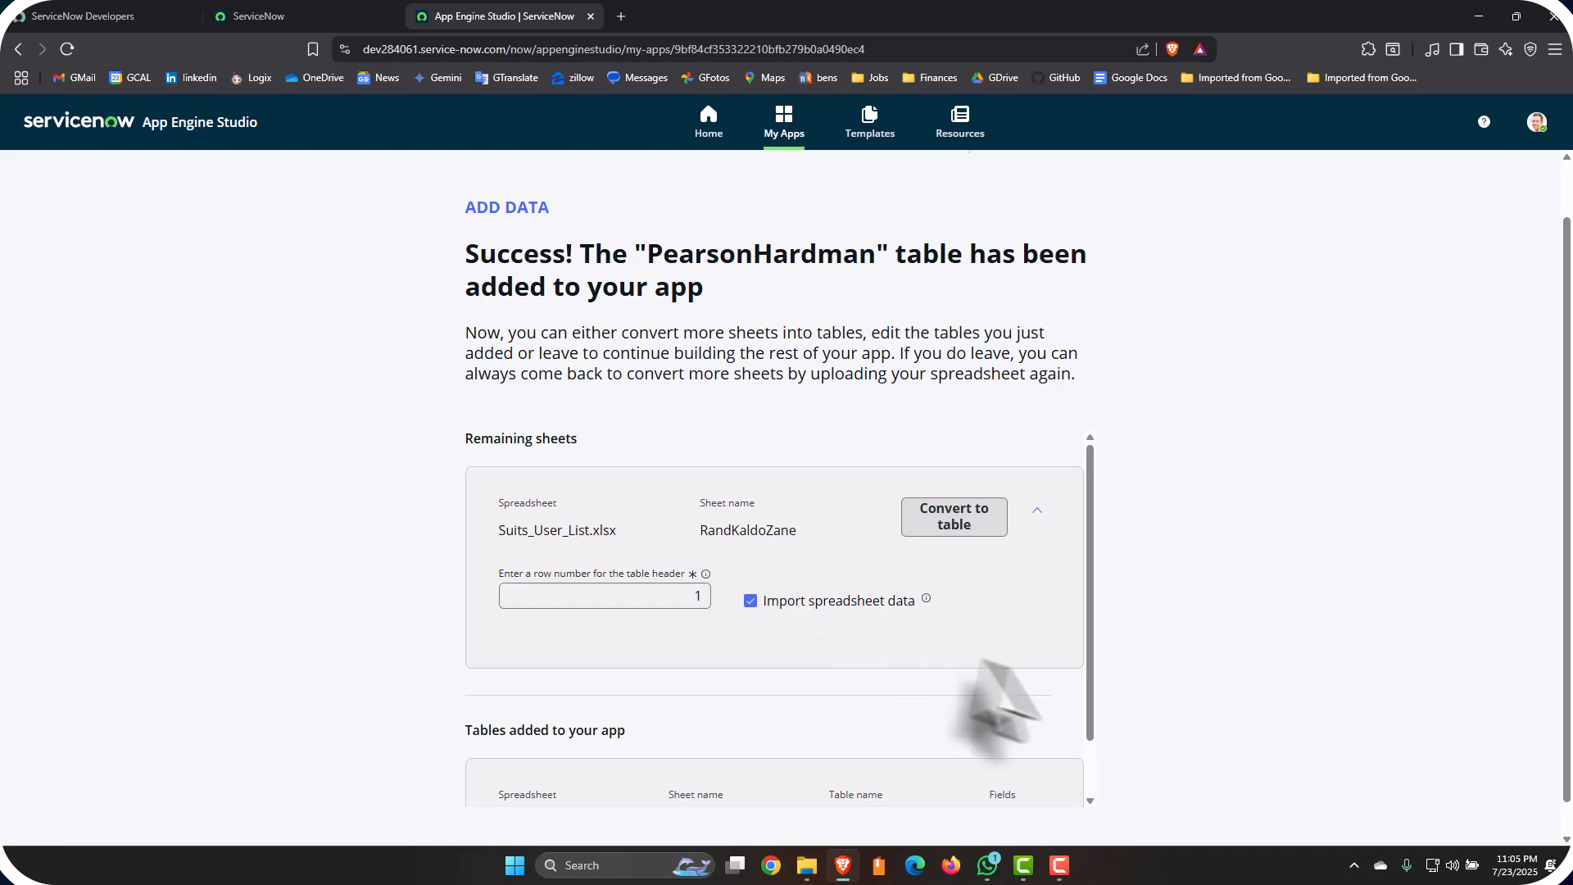
click(934, 525)
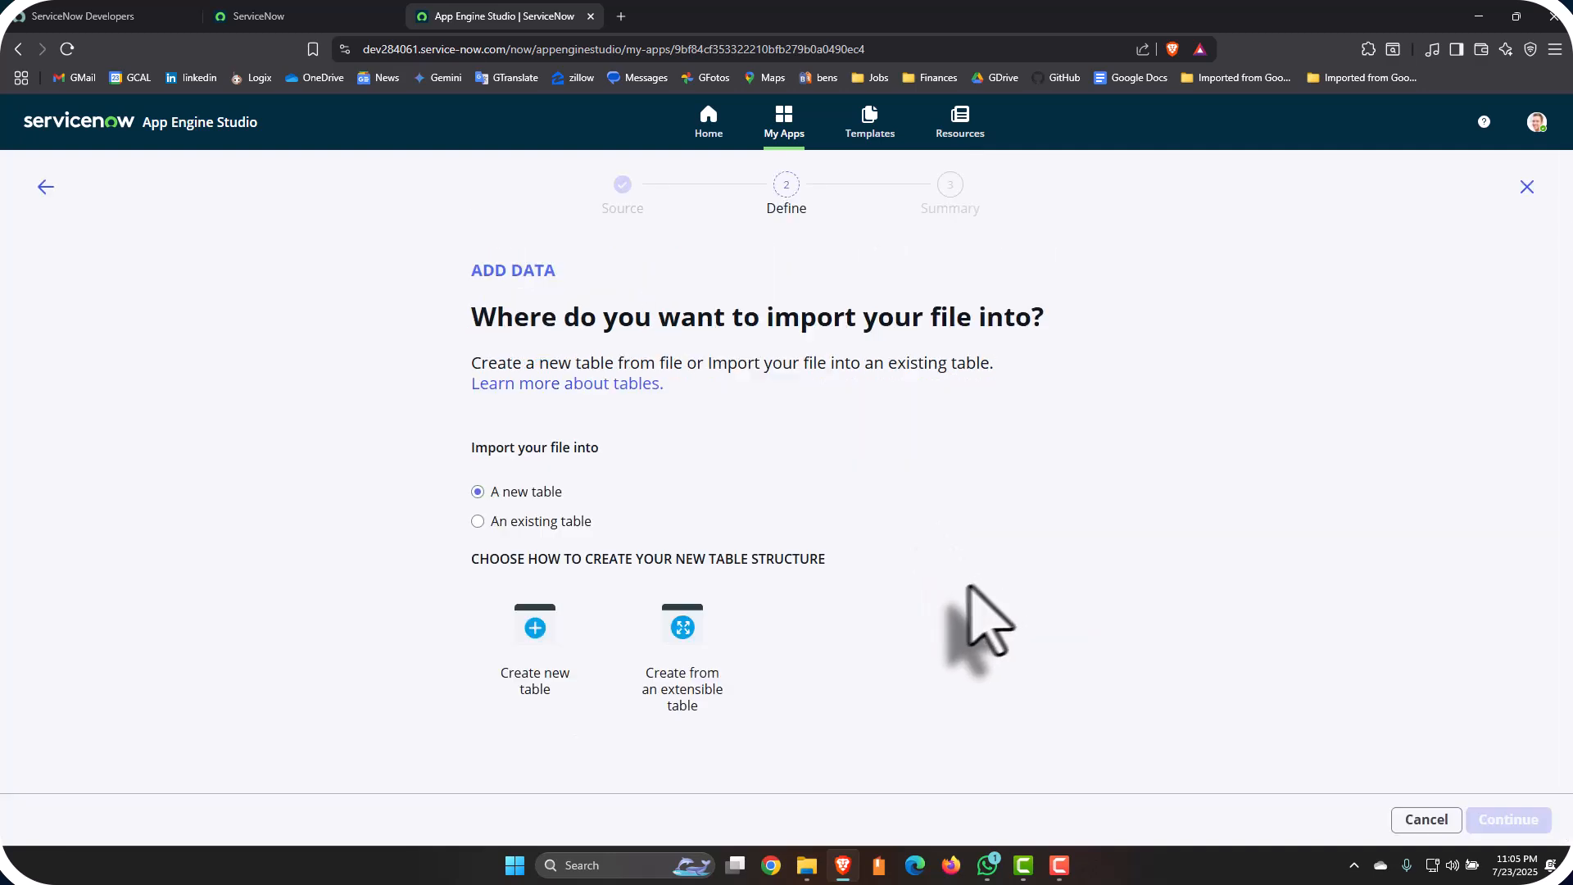
Choose the Create new table structure for the RandKaldoZane import and review the fields brought over from the sheet
double_click(537, 657)
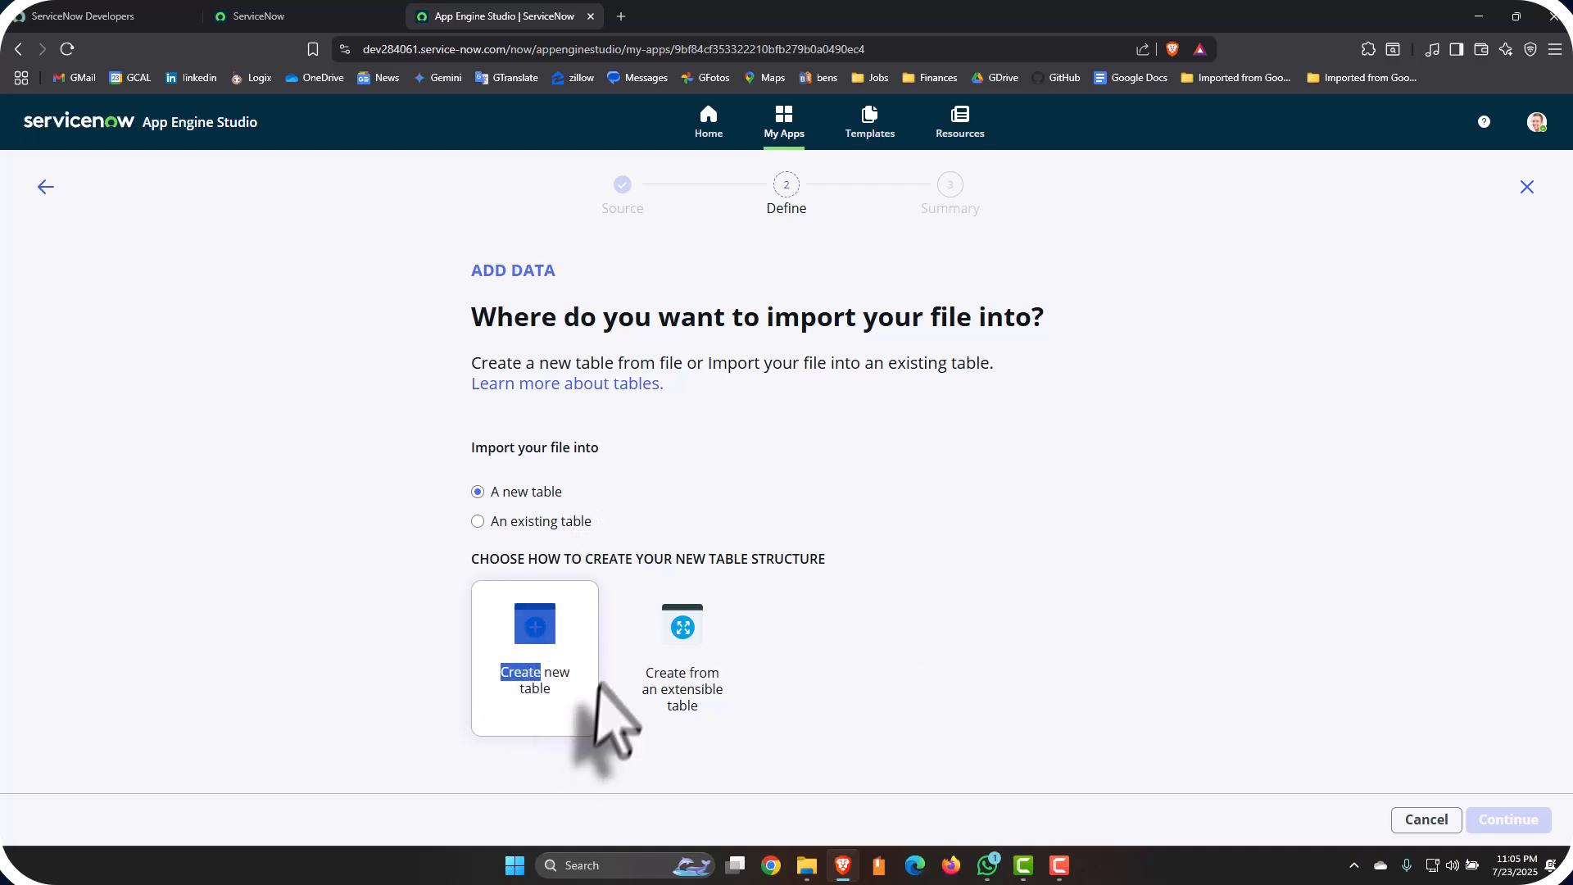
click(562, 725)
click(562, 725)
click(1474, 819)
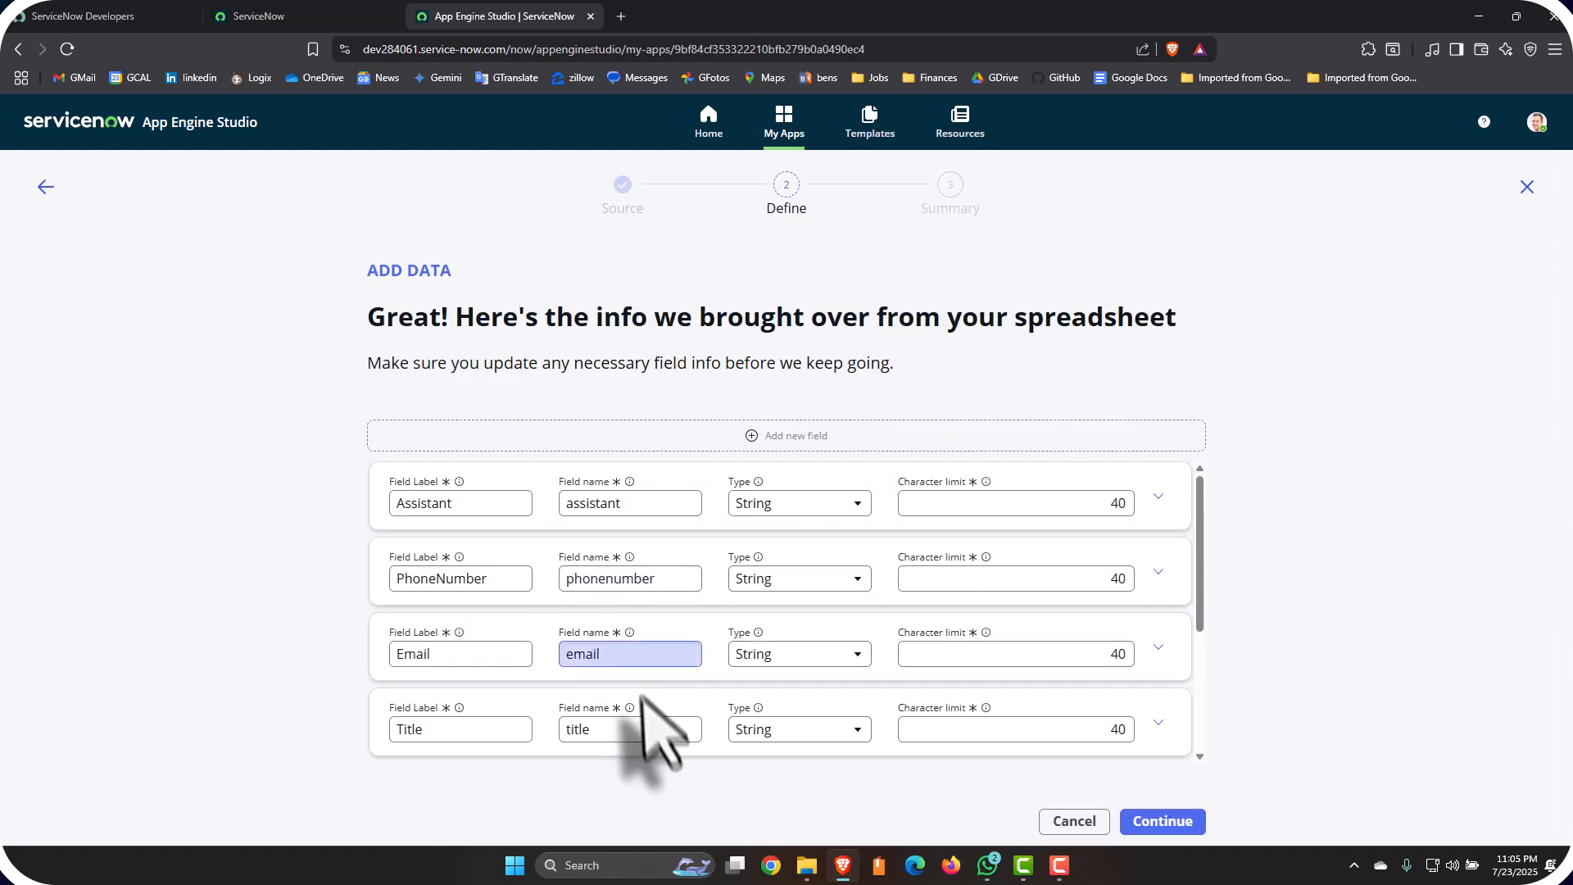
scroll(623, 720, down, 3)
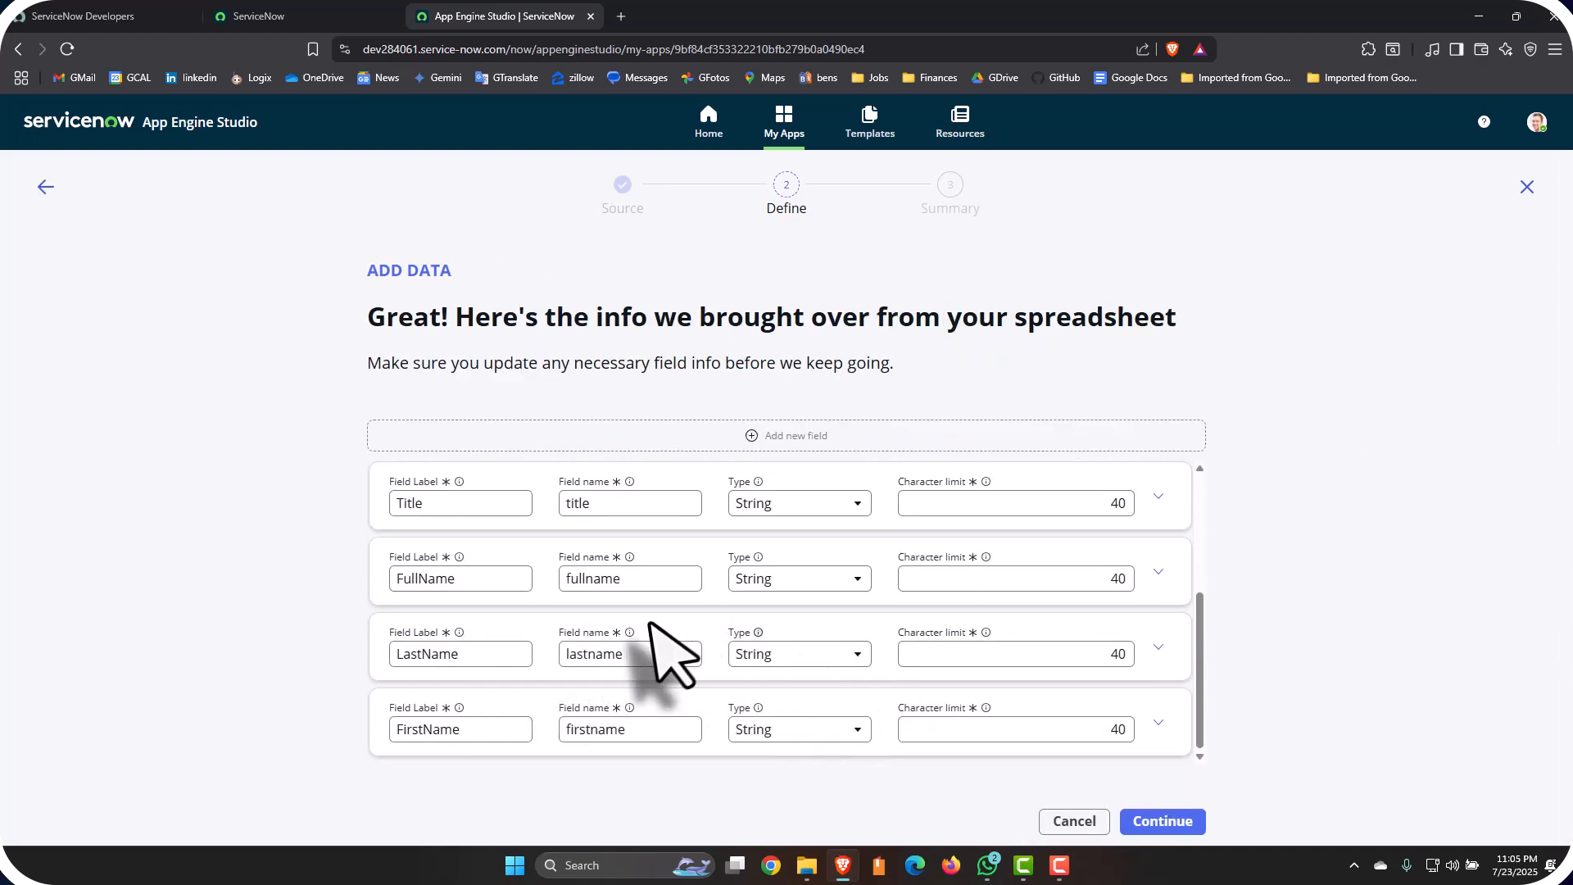
Accept the imported RandKaldoZane fields, set the new table's label to RandKaldoZane and make the table extensible
scroll(649, 642, up, 3)
scroll(667, 650, down, 3)
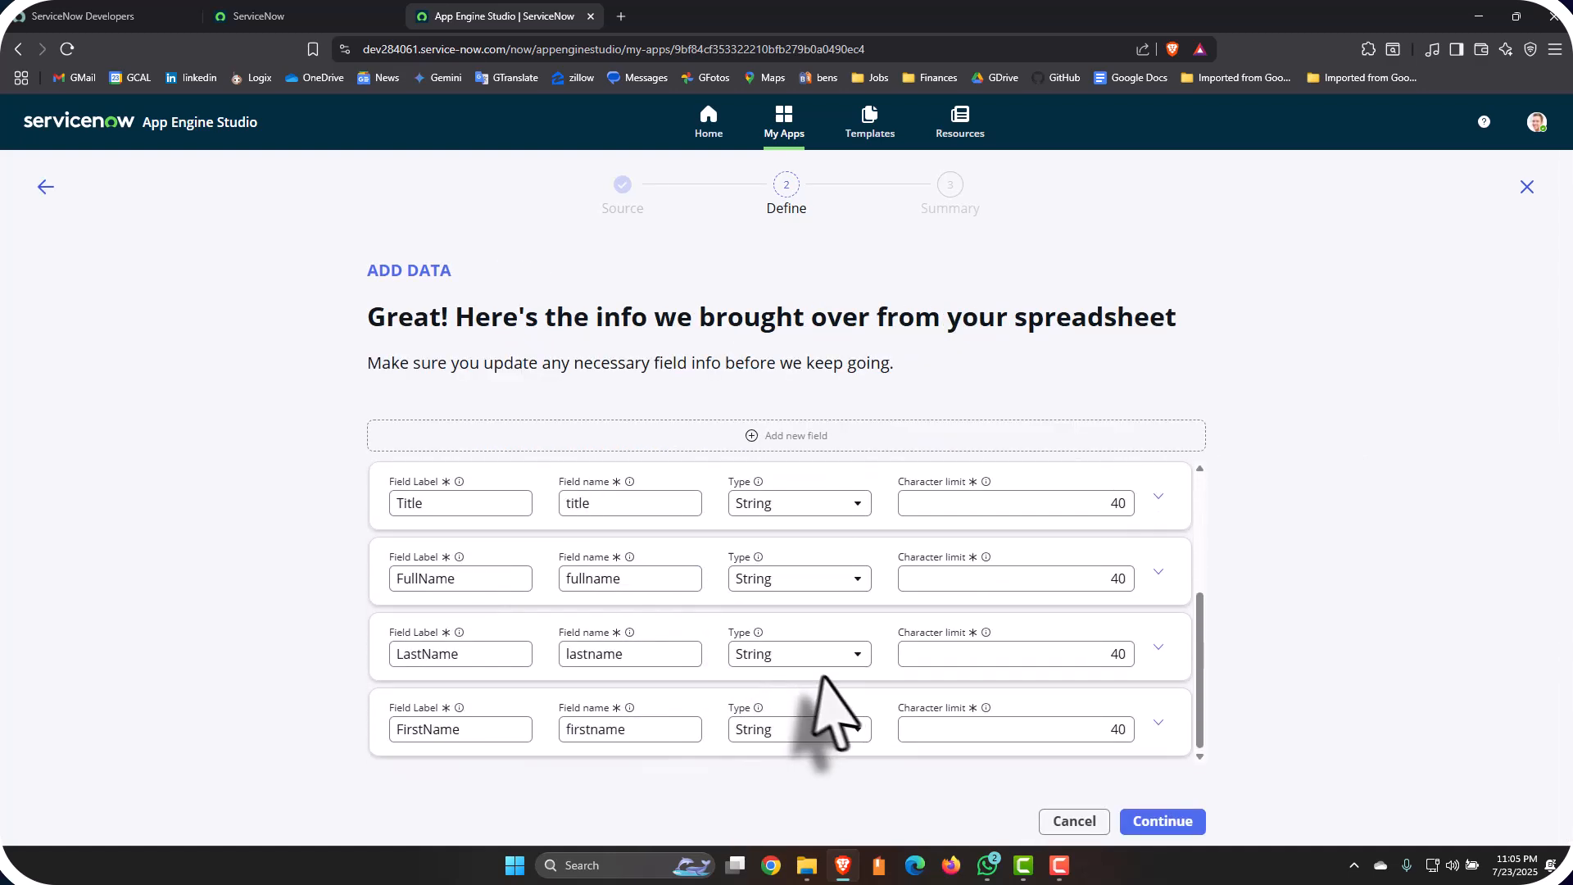
click(1163, 821)
click(606, 489)
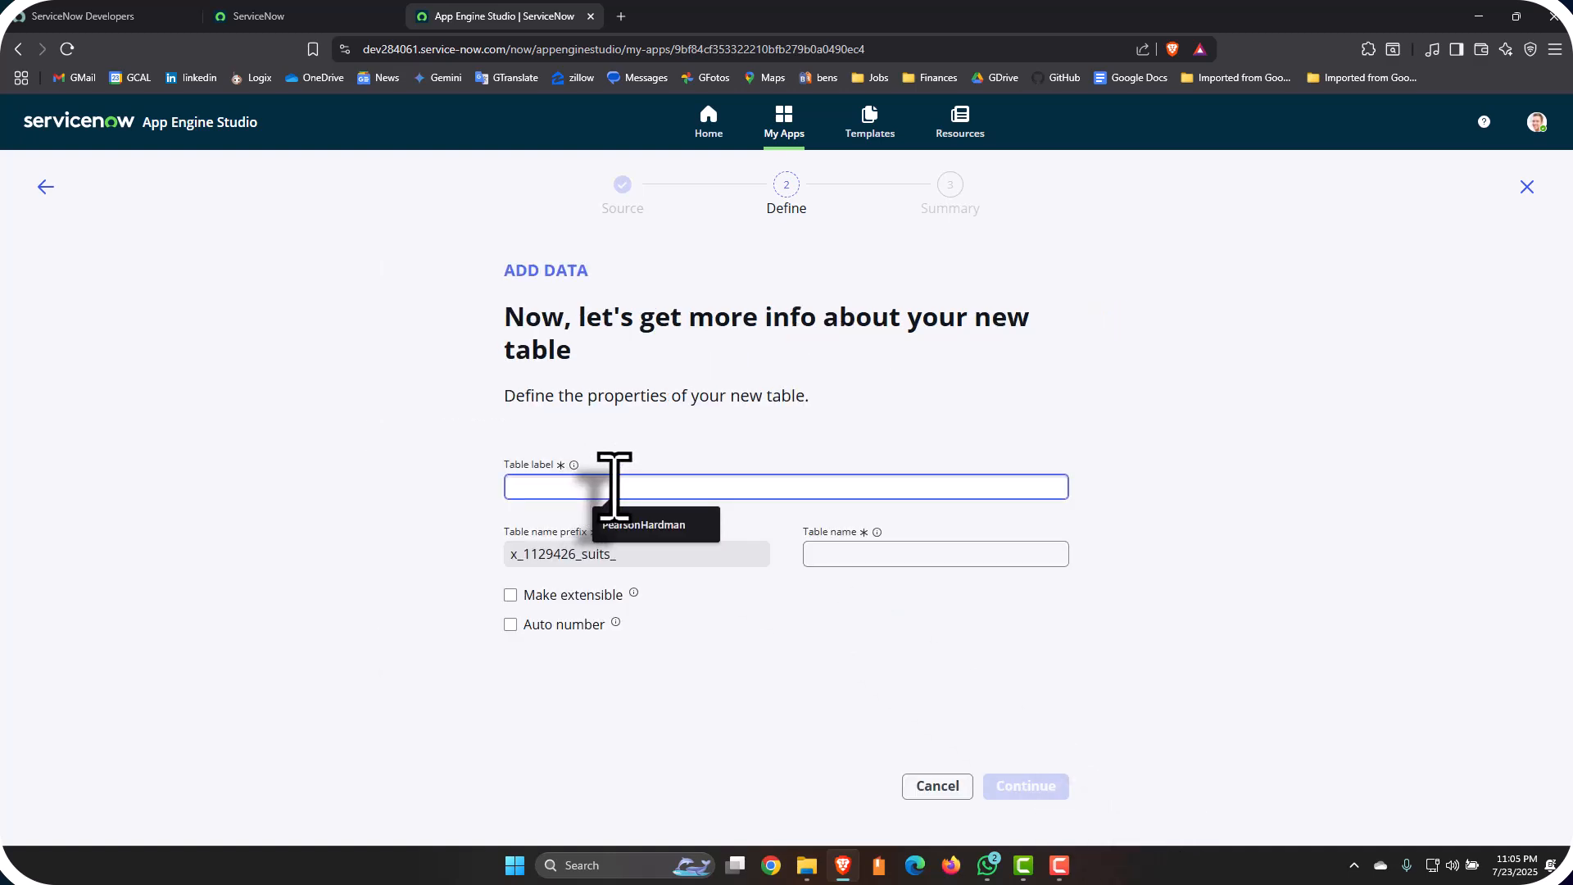
text(RandKaldoZane)
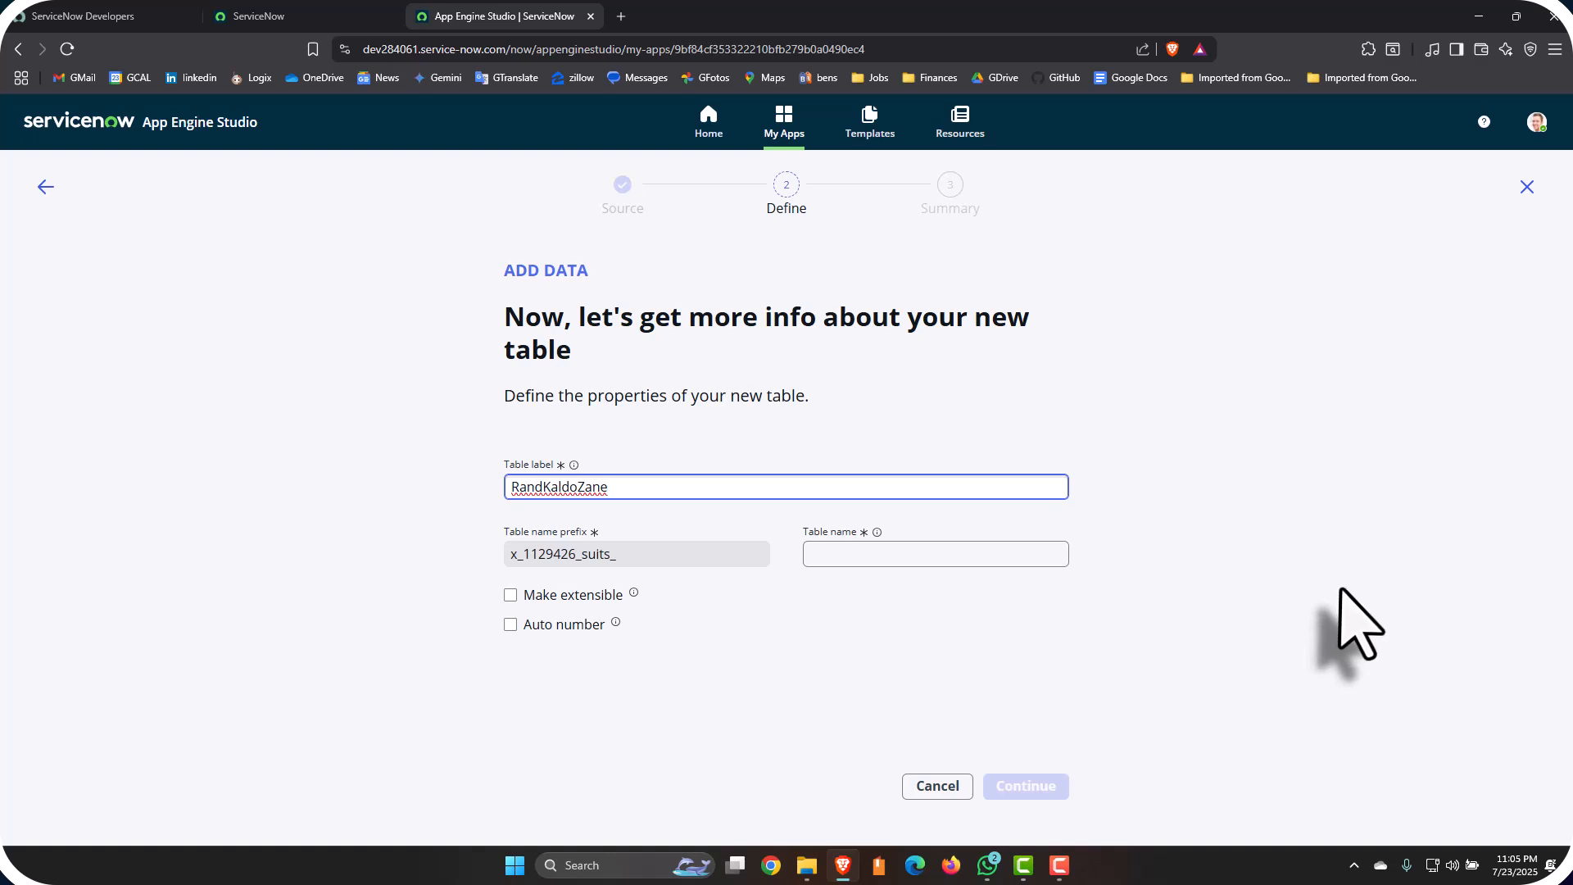
click(511, 596)
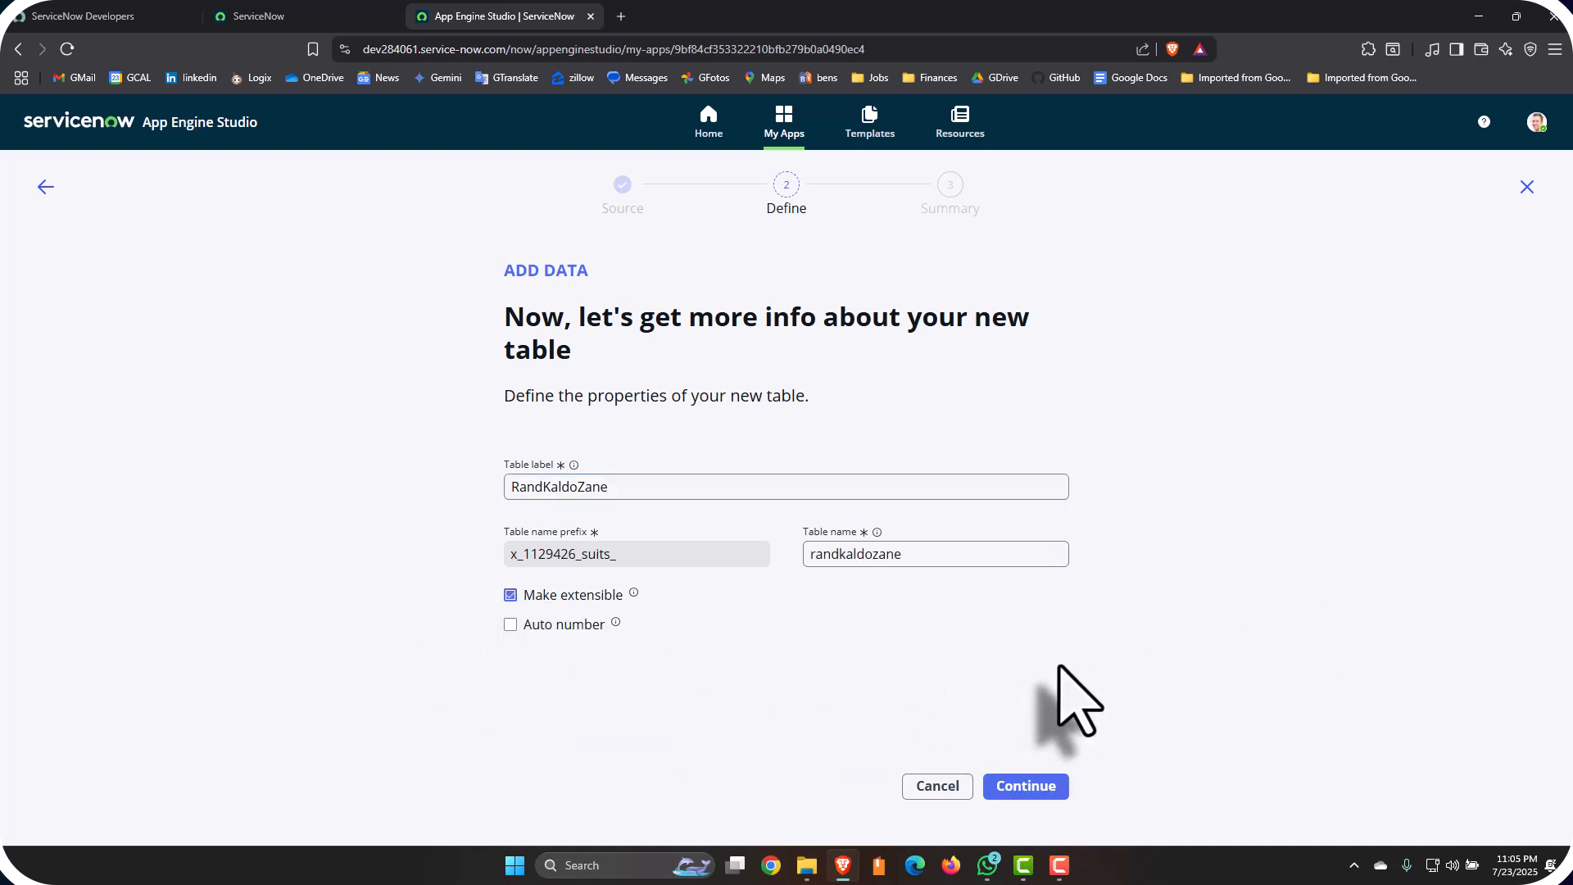
click(1039, 797)
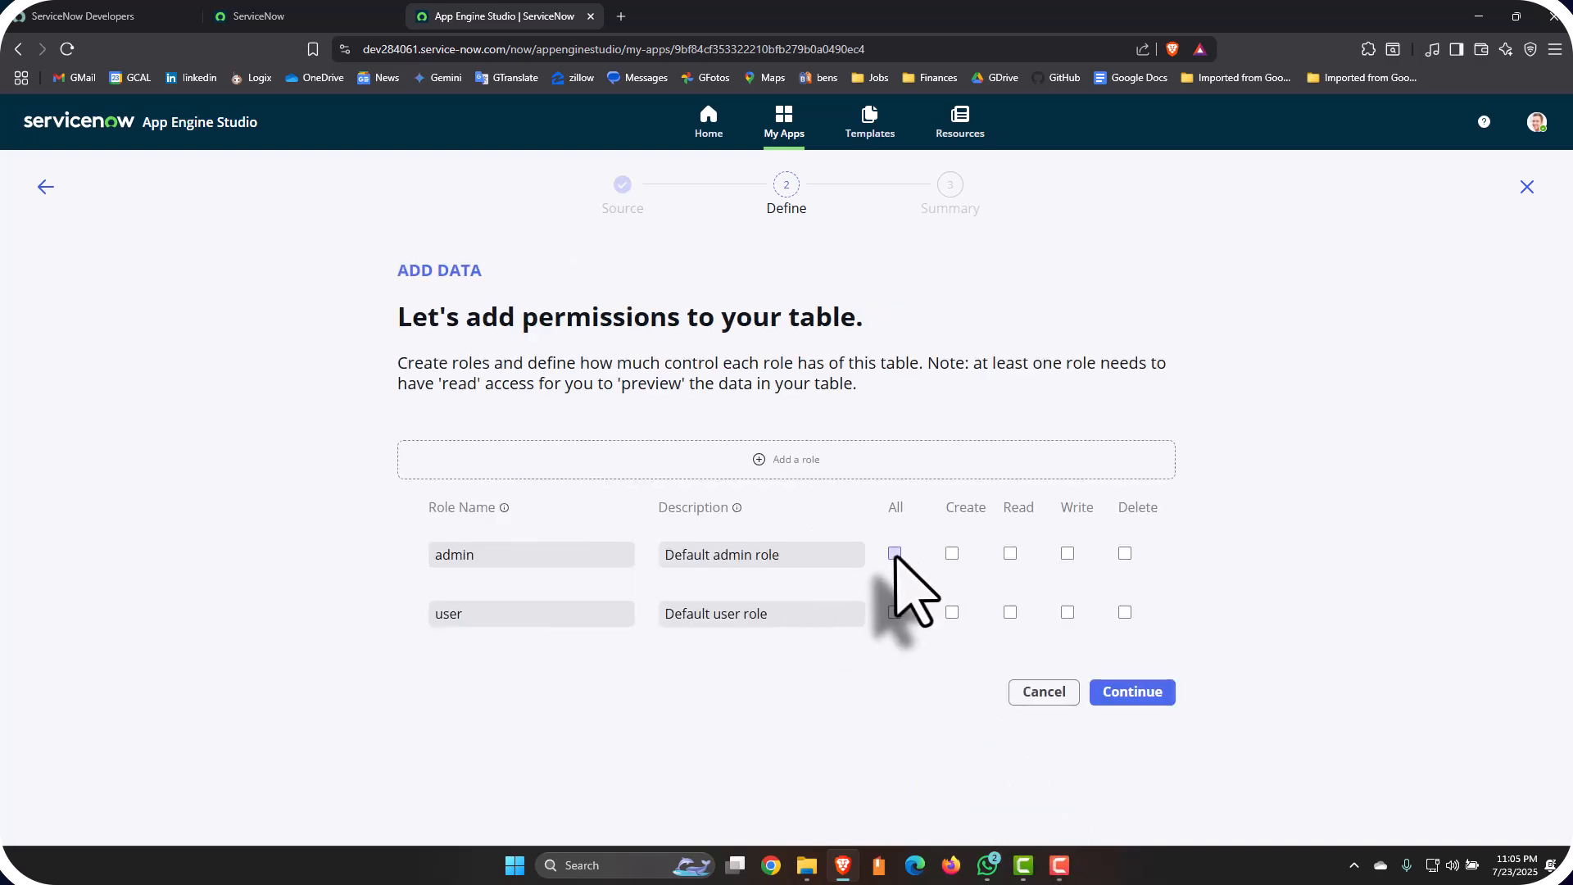
Grant the admin role all permissions and the user role Create, Read and Write without Delete on the RandKaldoZane table
click(895, 613)
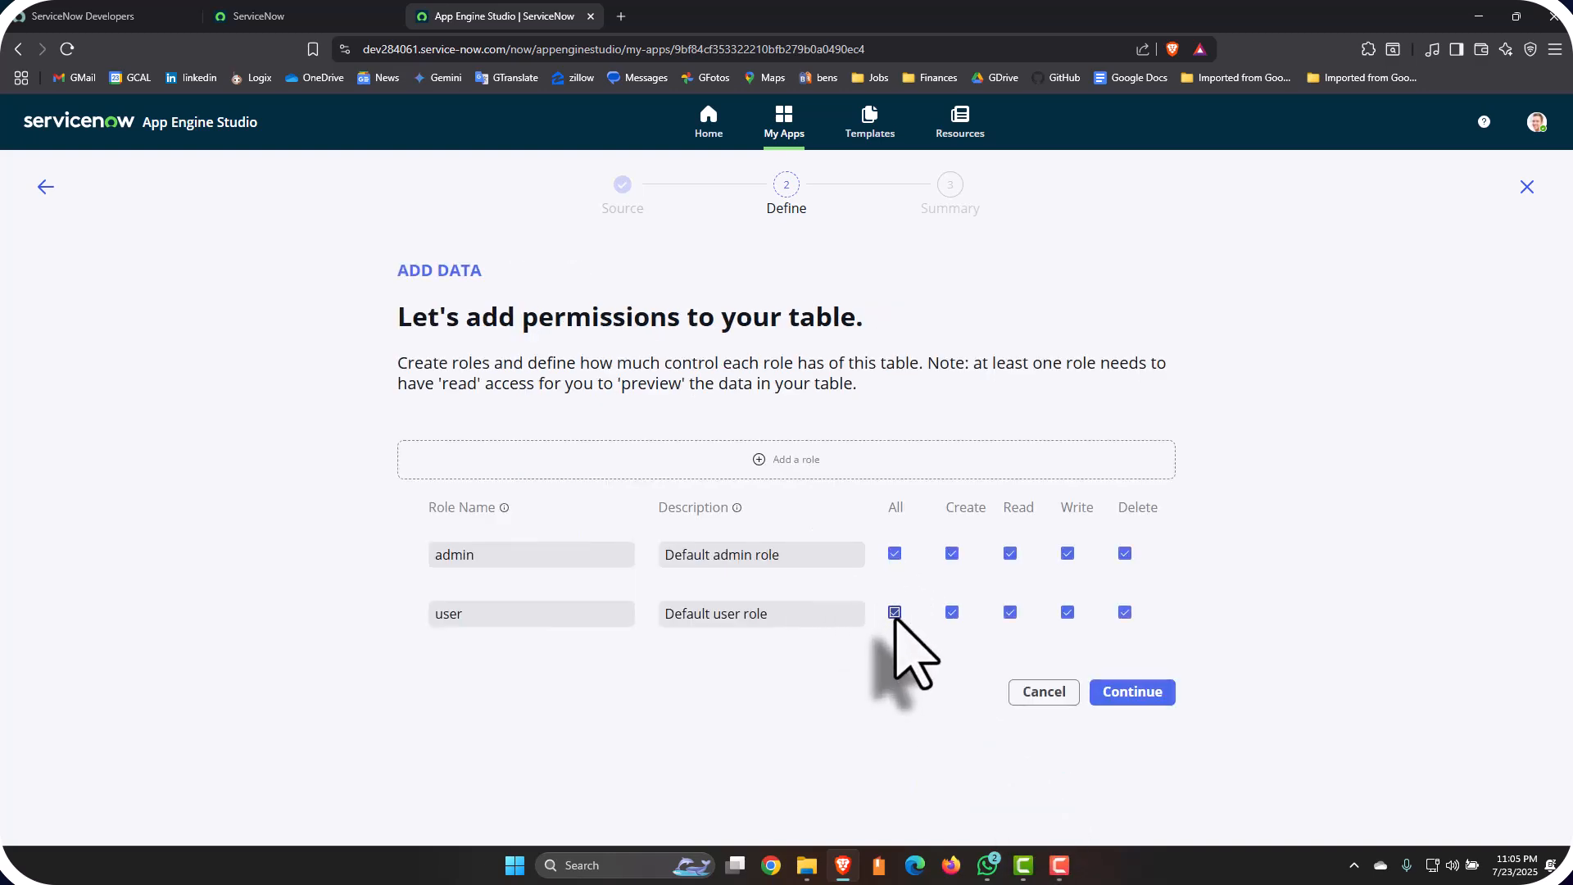
click(1125, 613)
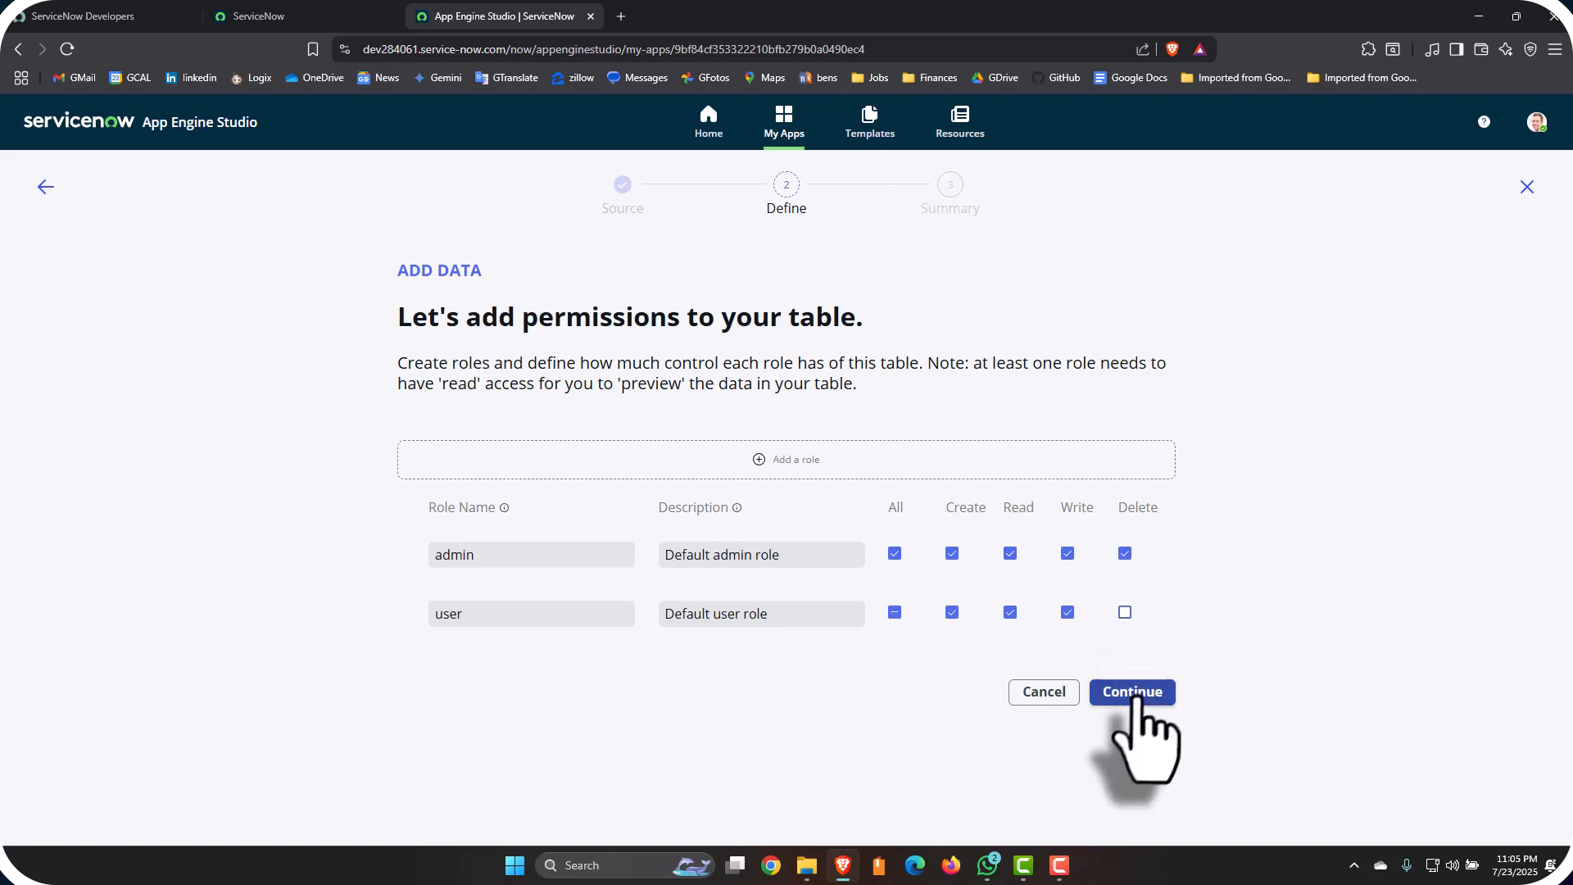
click(1132, 695)
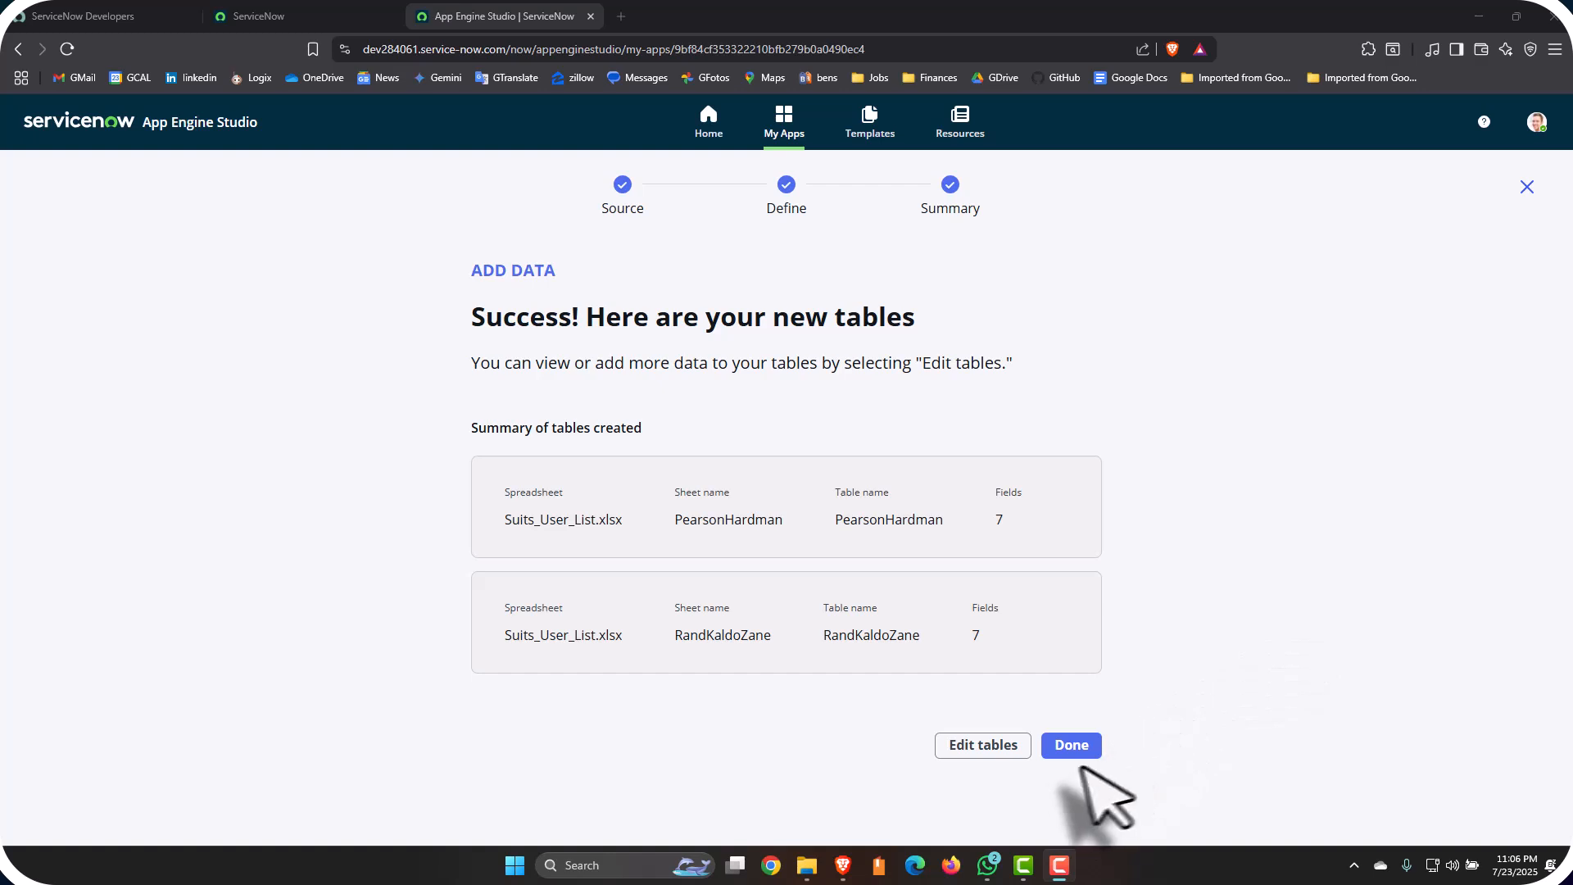
Finish the data import to return to the Suits app home and dismiss the Add experience tour tip
click(1070, 747)
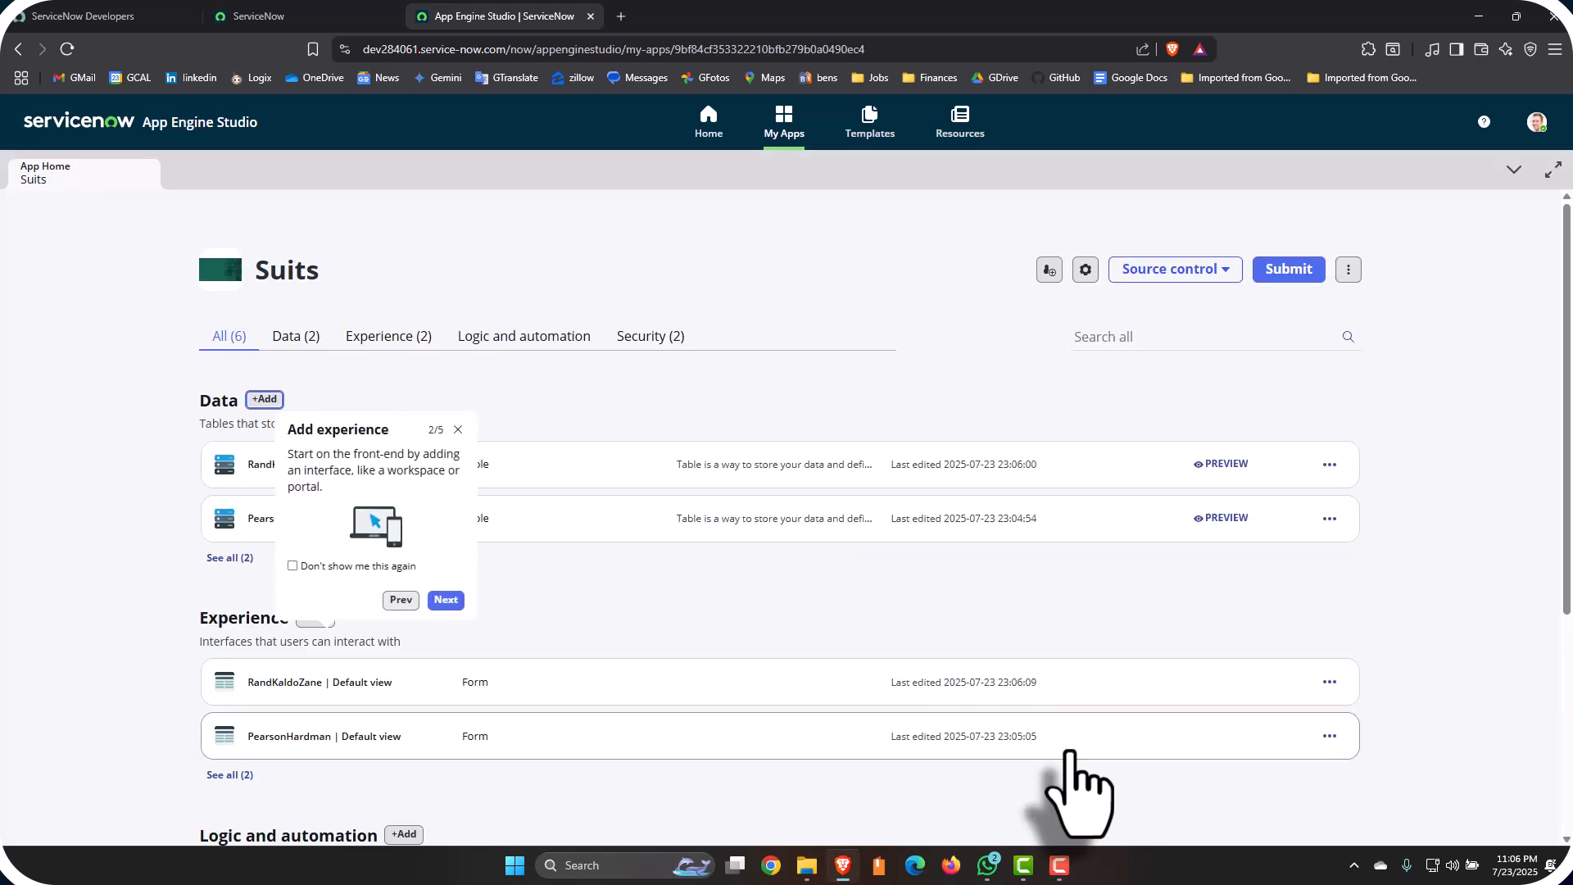
scroll(443, 361, down, 2)
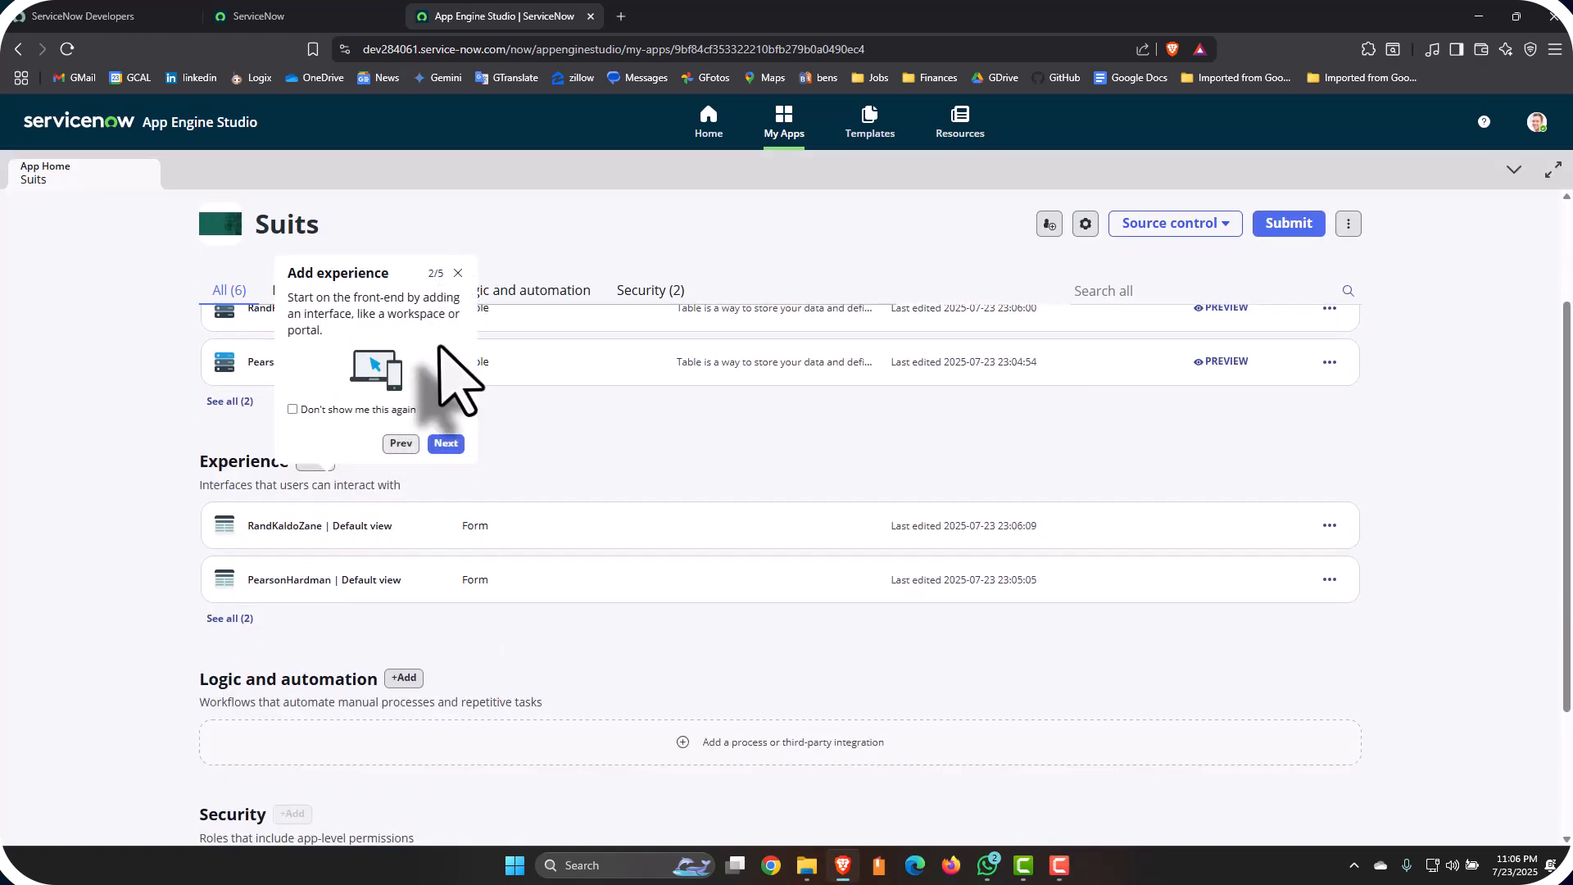
click(457, 274)
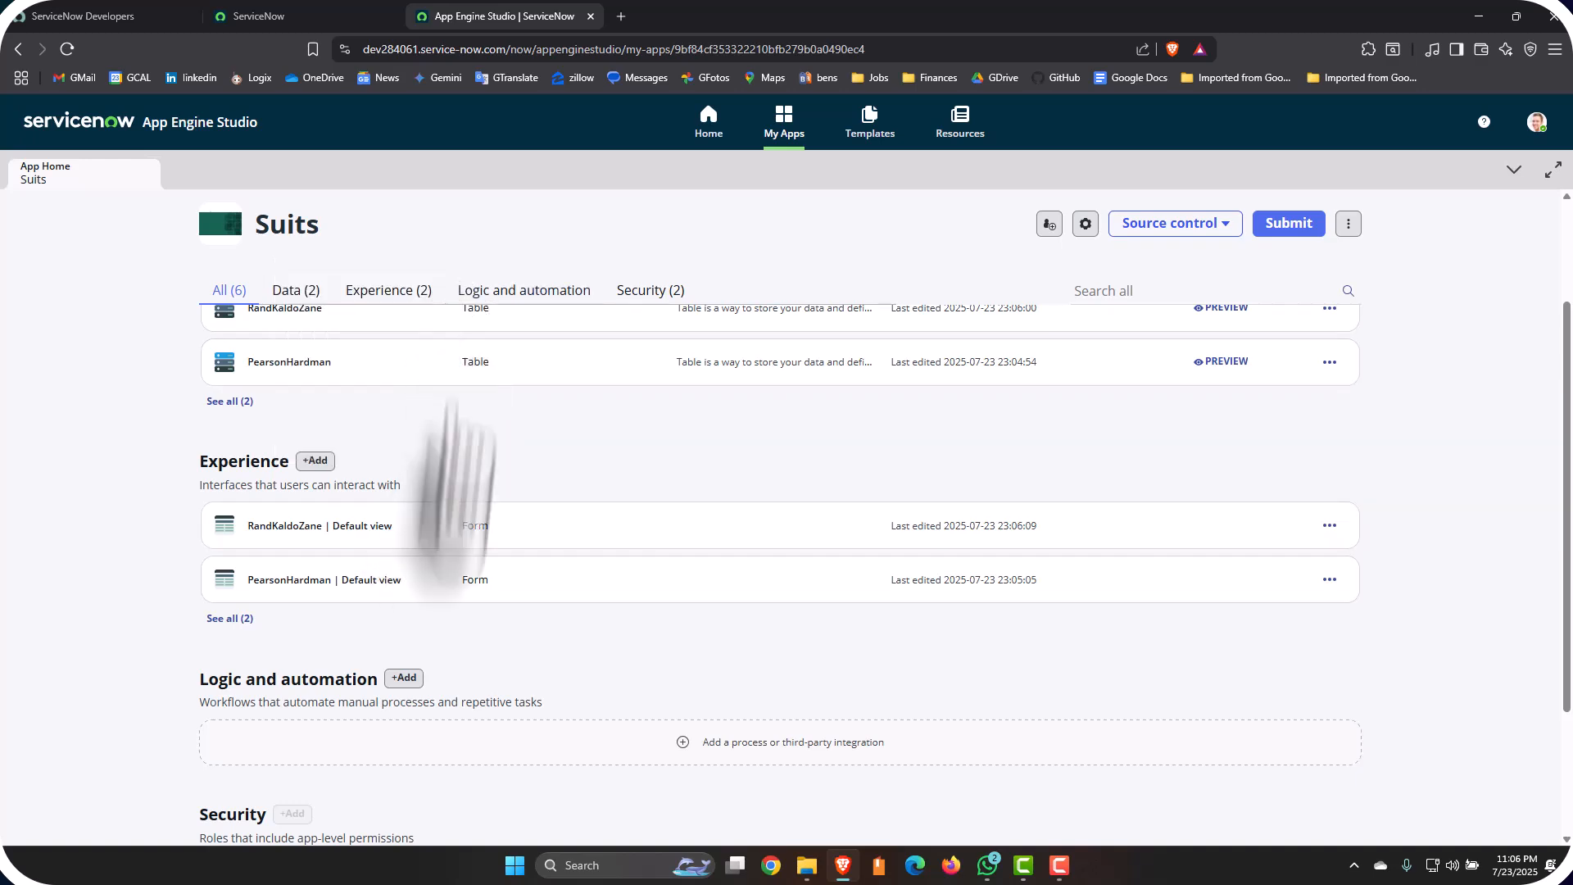
scroll(311, 475, up, 2)
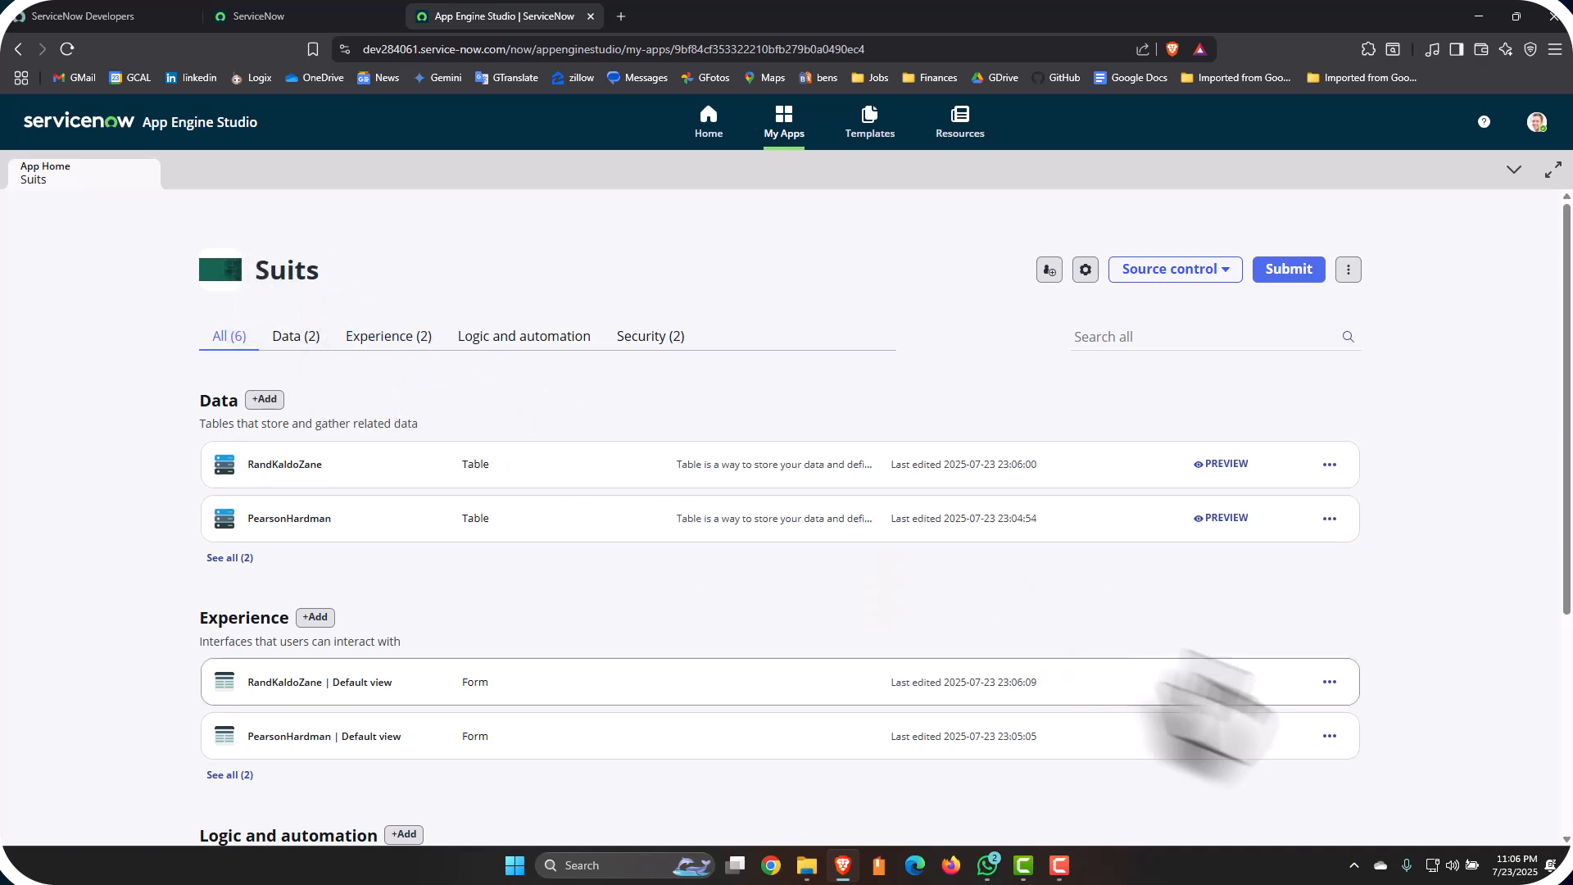
Preview the records of the PearsonHardman table and open the preview of the RandKaldoZane table
click(1226, 518)
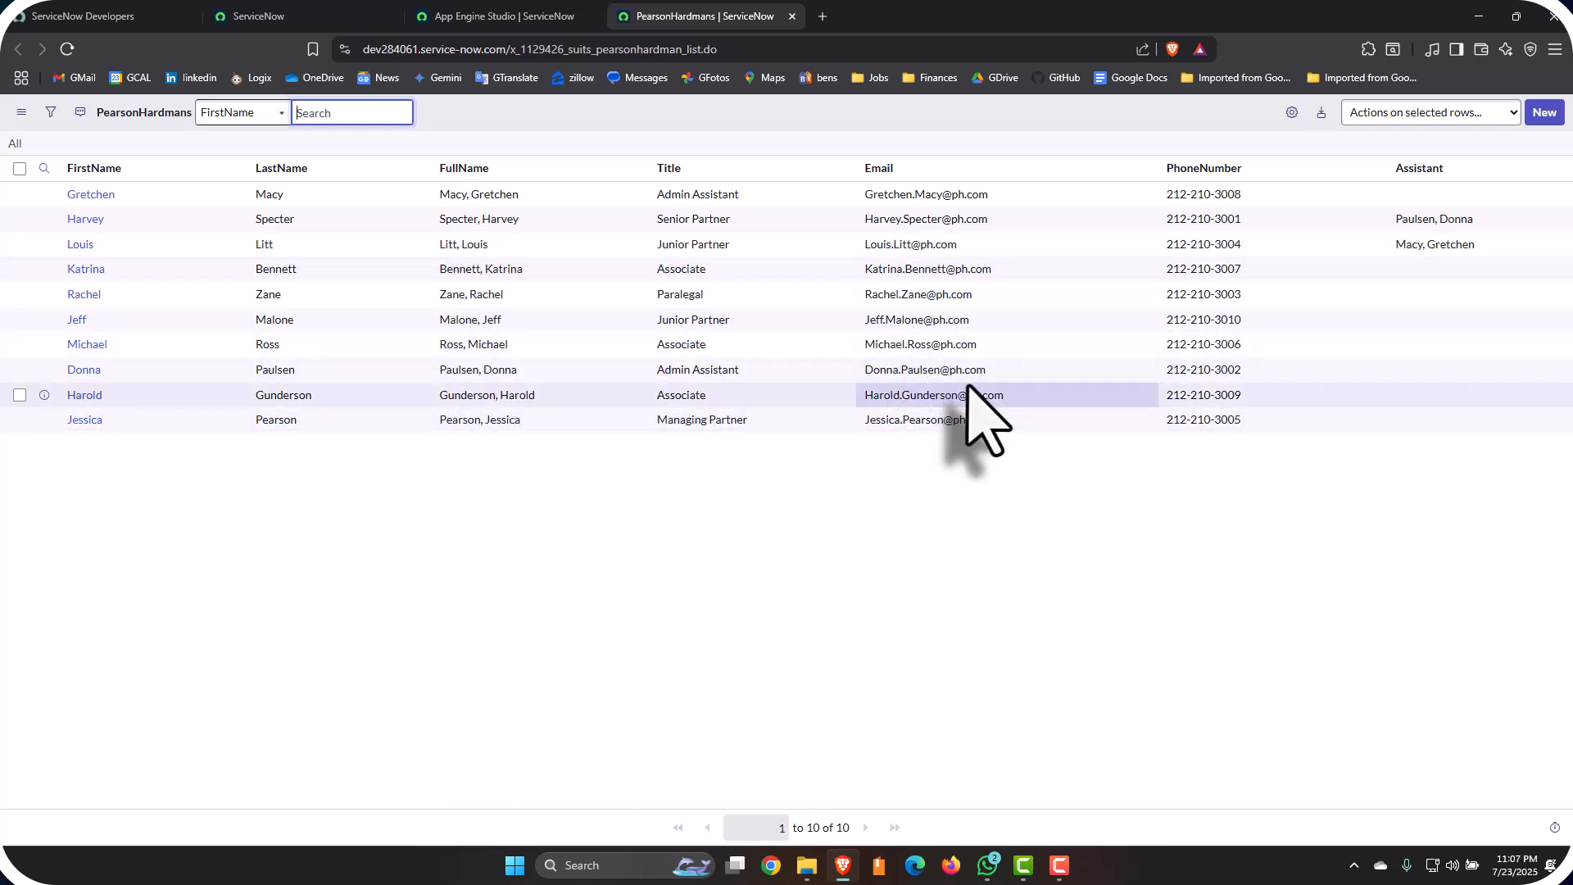
click(518, 22)
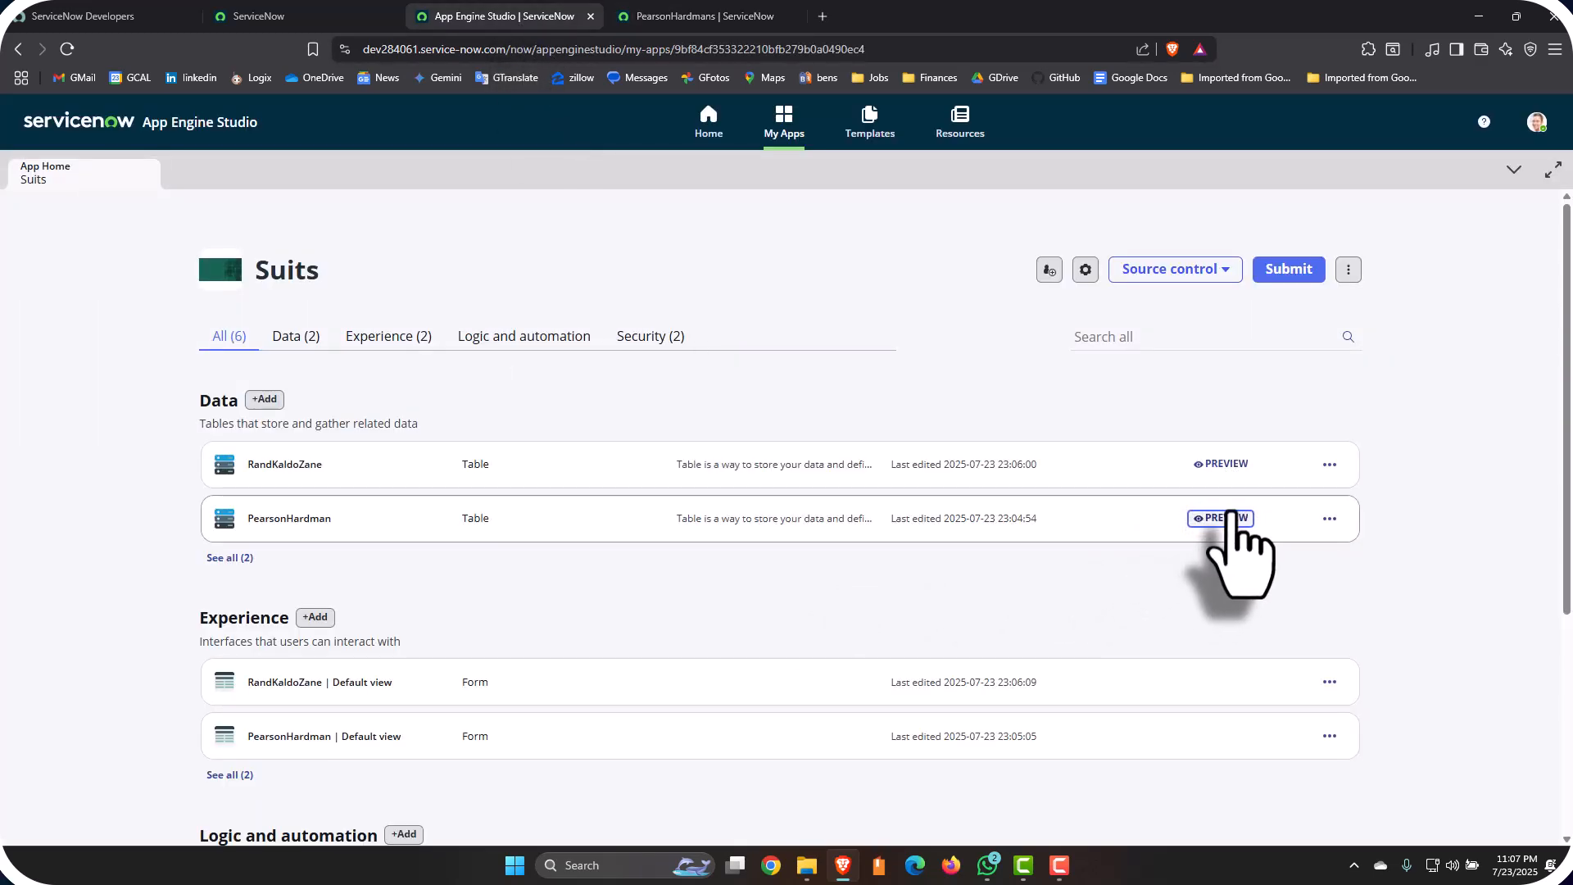
click(1227, 464)
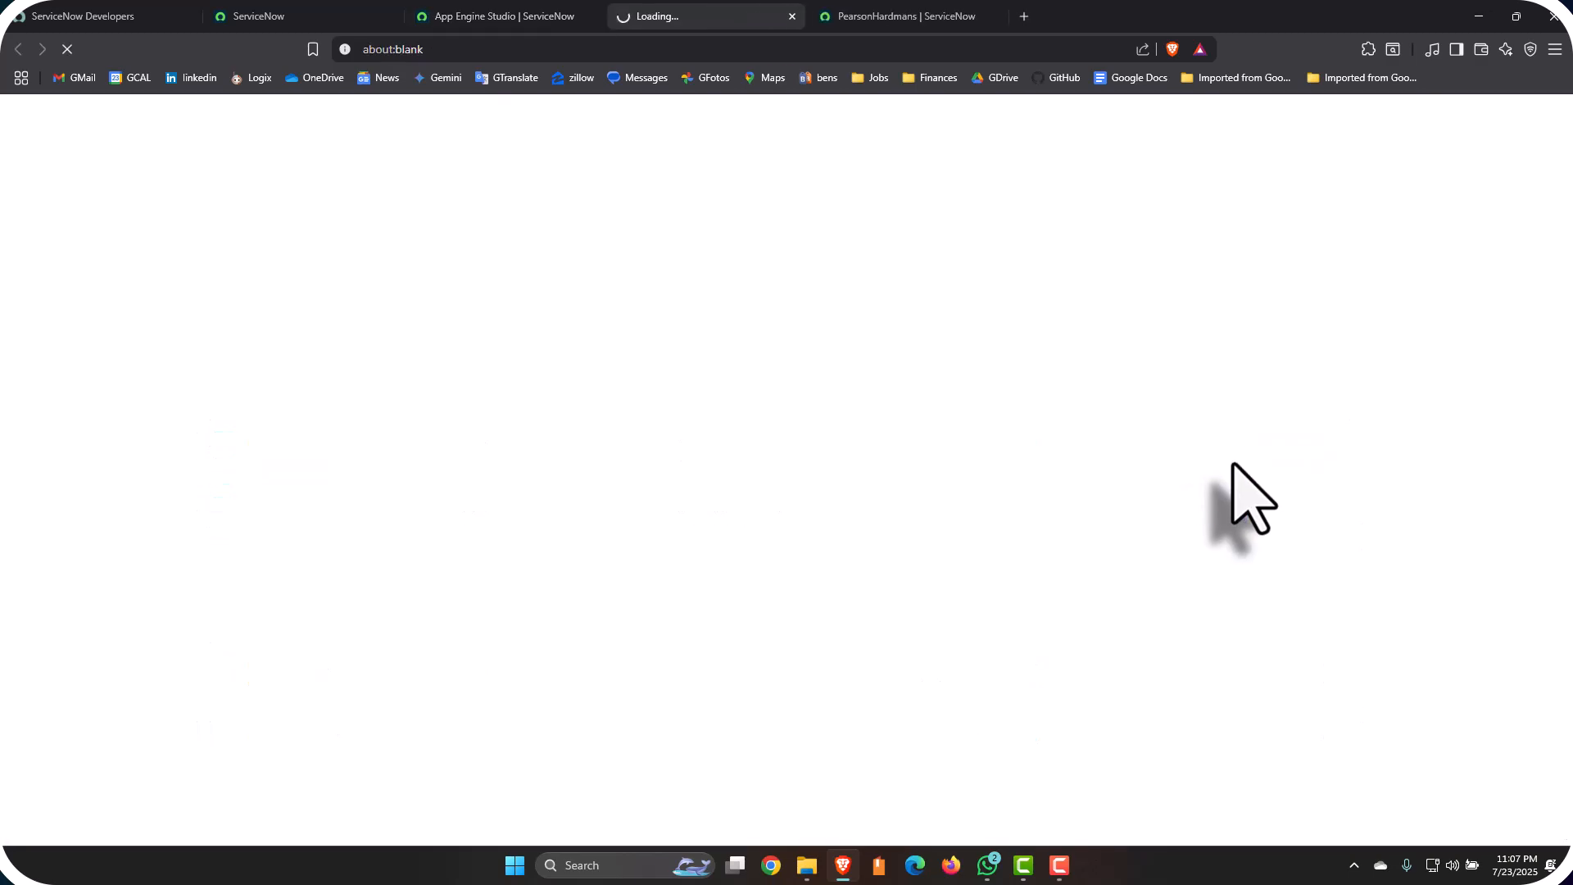